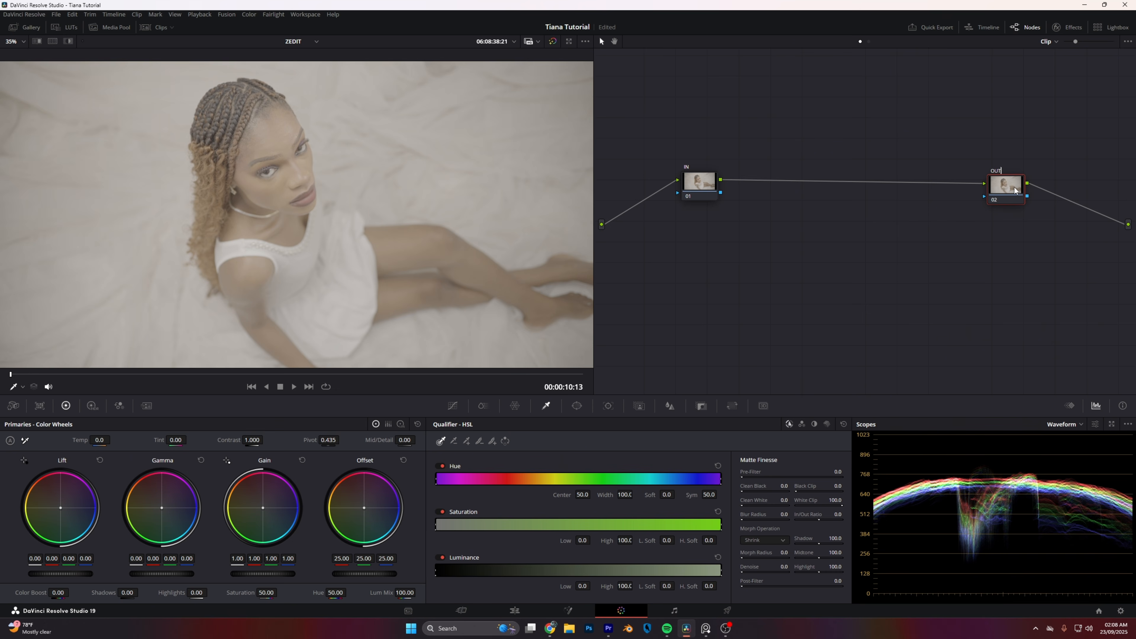
Finish the OUT label, add a serial node after it and name the new node DEHANCER
key(Return)
key(alt+s)
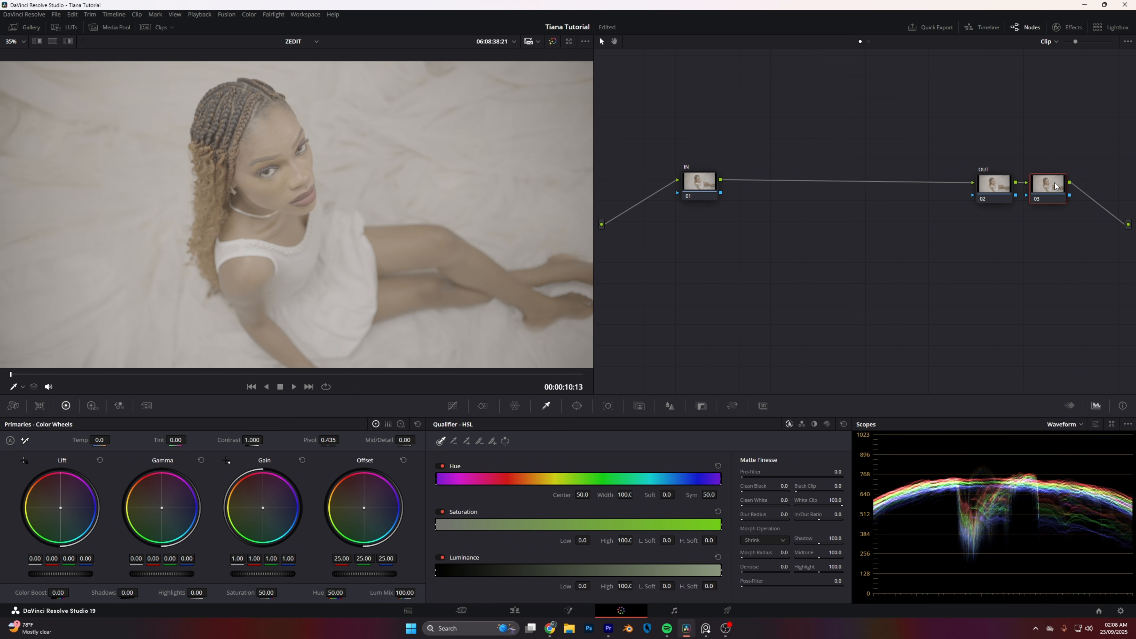
text(DEHANCE)
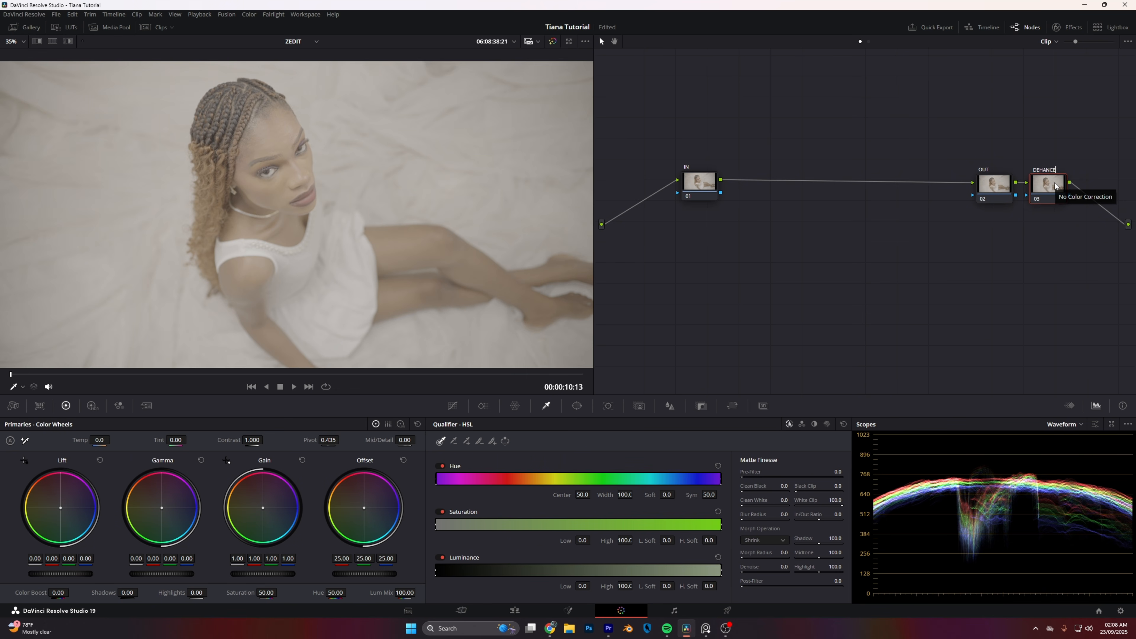
text(R)
key(Return)
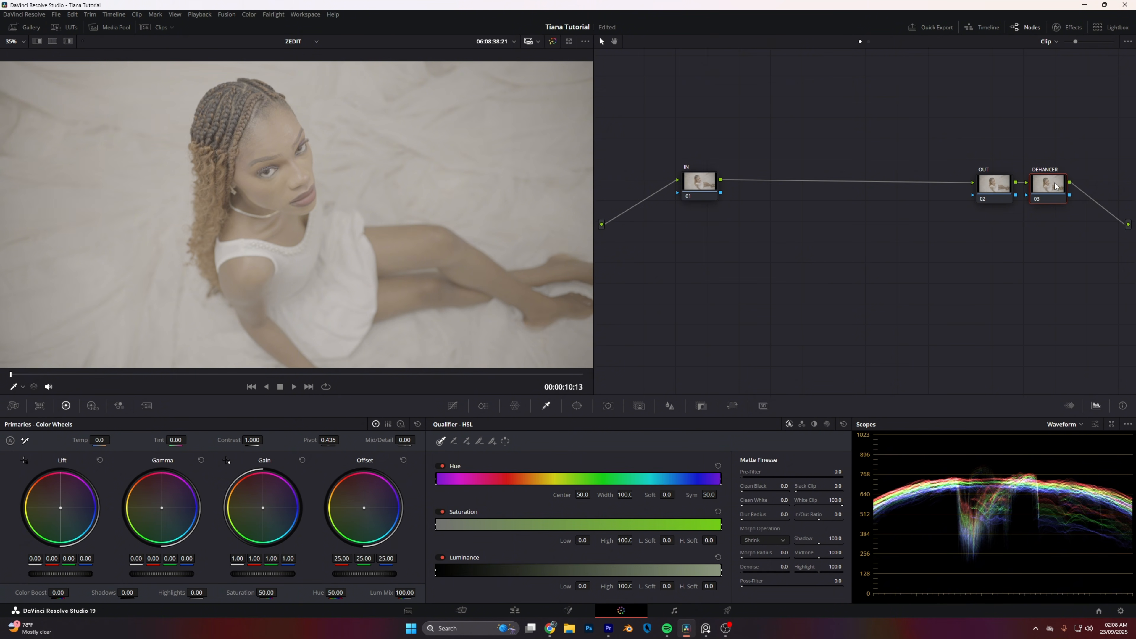
Add four serial nodes between IN and OUT, arranged in a row below them
click(694, 188)
key(alt+s)
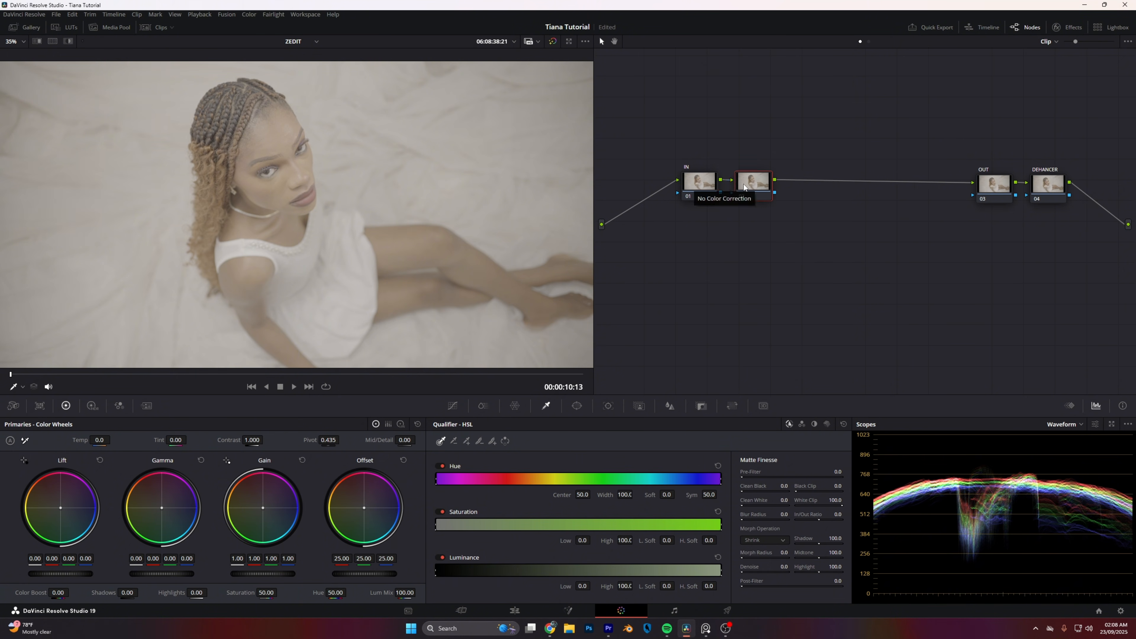
drag(752, 190, 752, 258)
key(alt+s)
key(alt+s)
key(alt+s)
Label the four middle nodes BASE, SAT CONTROL, SKIN JUICE and SKIN BLUR in signal order
text(BASE)
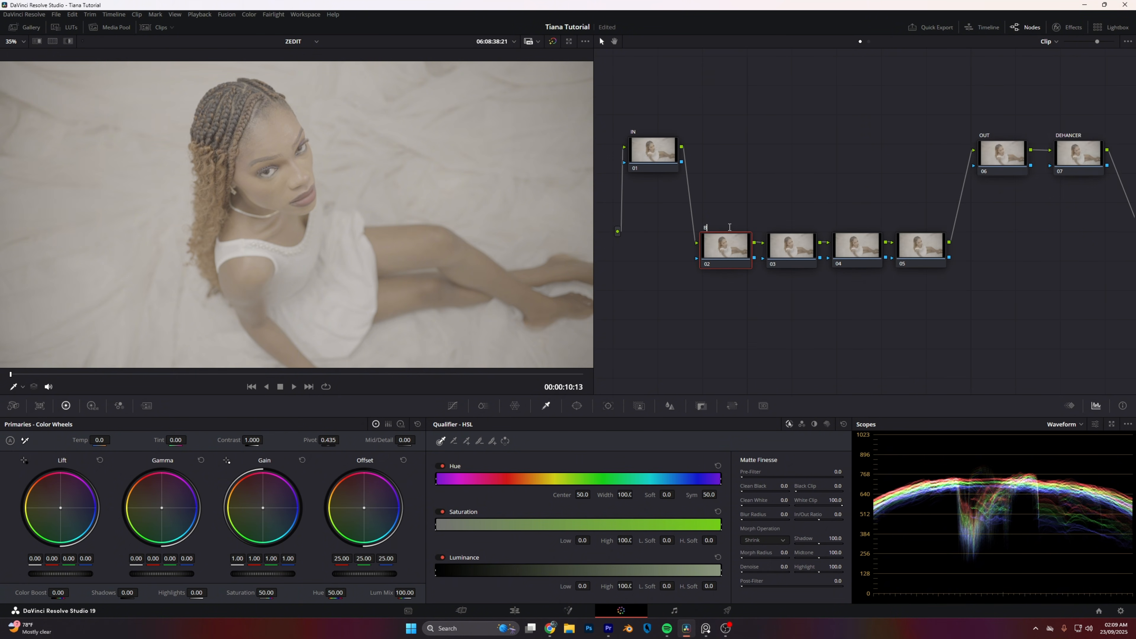
key(Return)
click(800, 244)
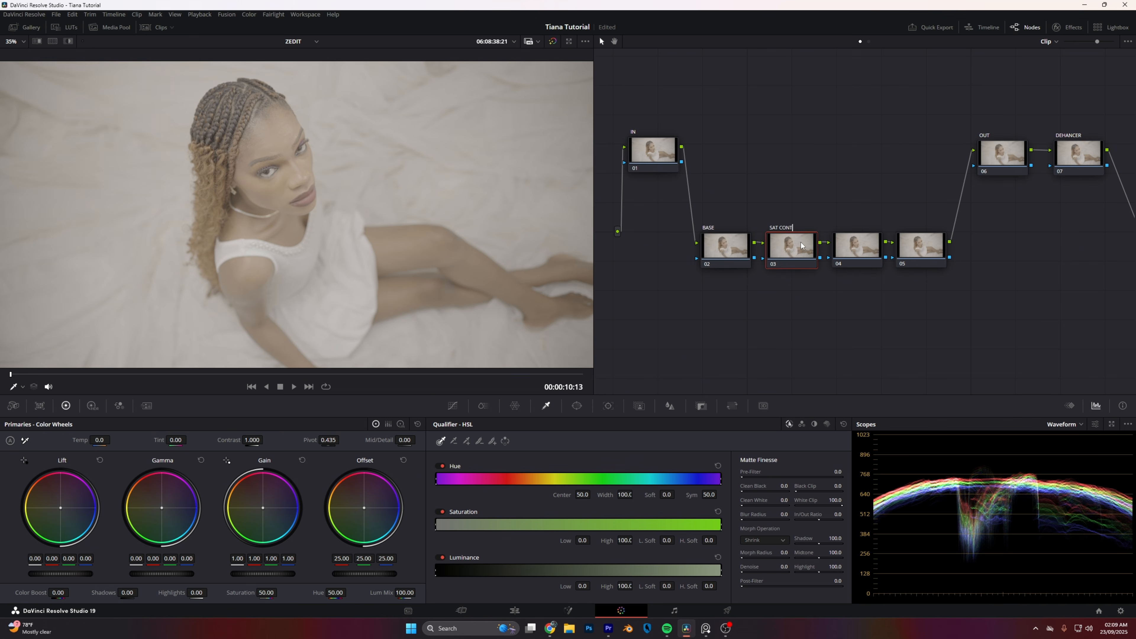
click(862, 252)
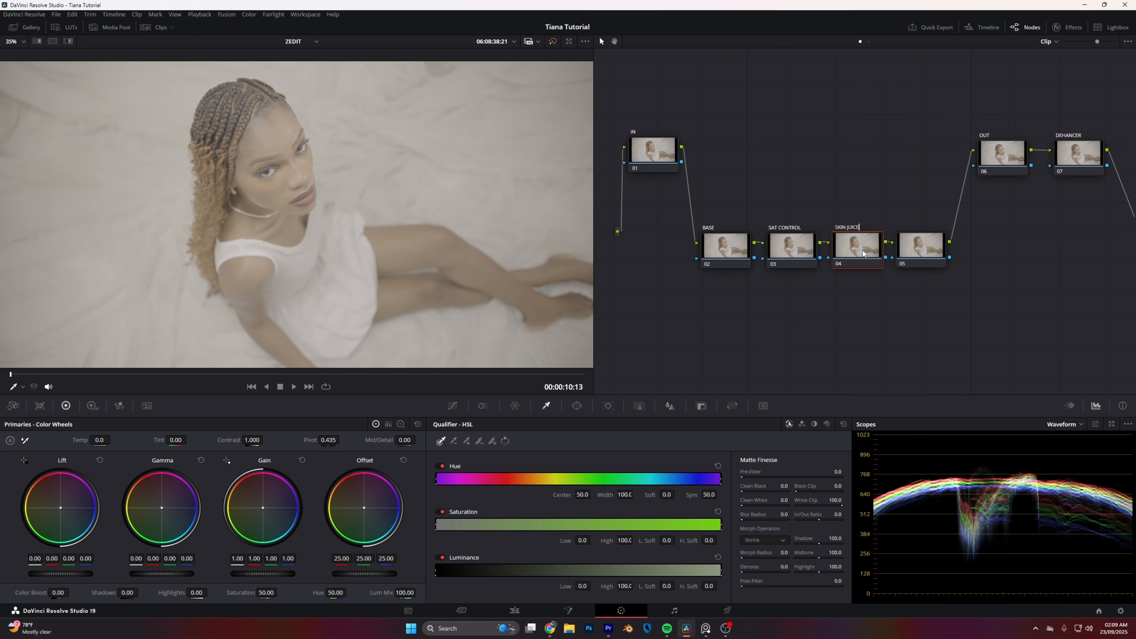
click(919, 255)
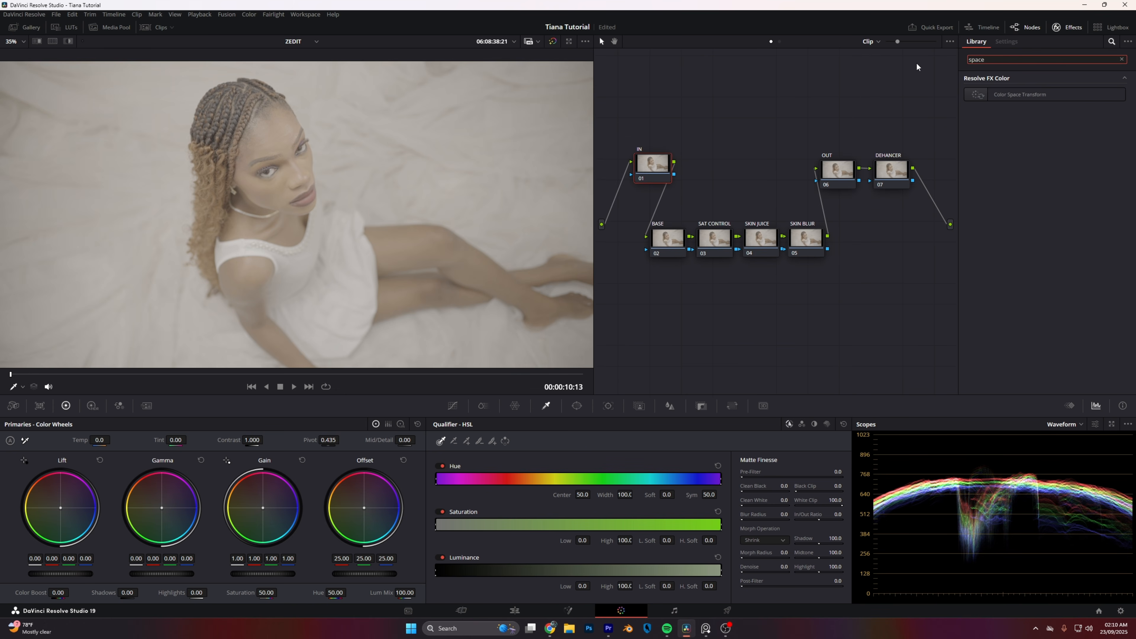
Apply a Color Space Transform to the IN node with input color space Sony S-Gamut3.Cine and input gamma Sony S-Log3
drag(1005, 95, 649, 169)
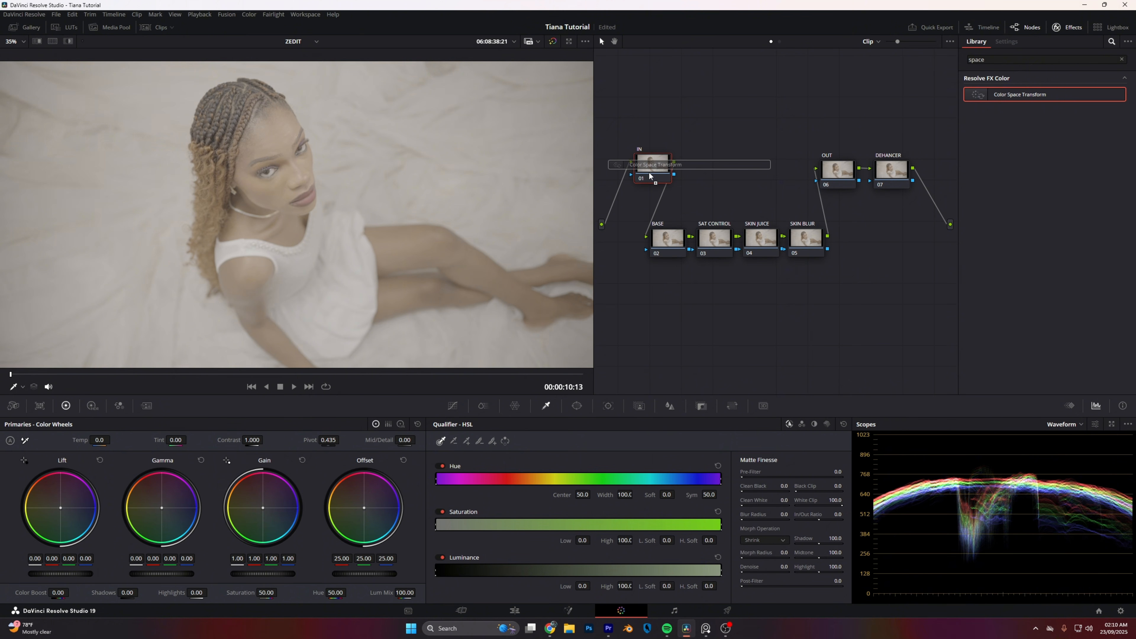
click(1037, 105)
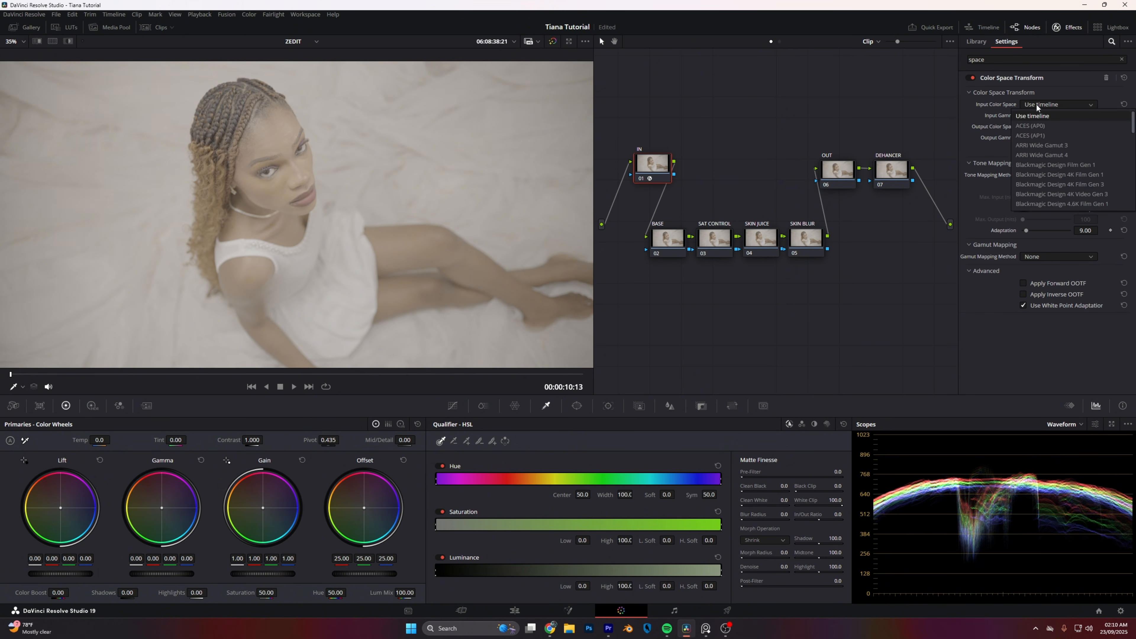
scroll(1057, 174, down, 15)
click(1057, 175)
click(1057, 116)
scroll(1050, 181, down, 15)
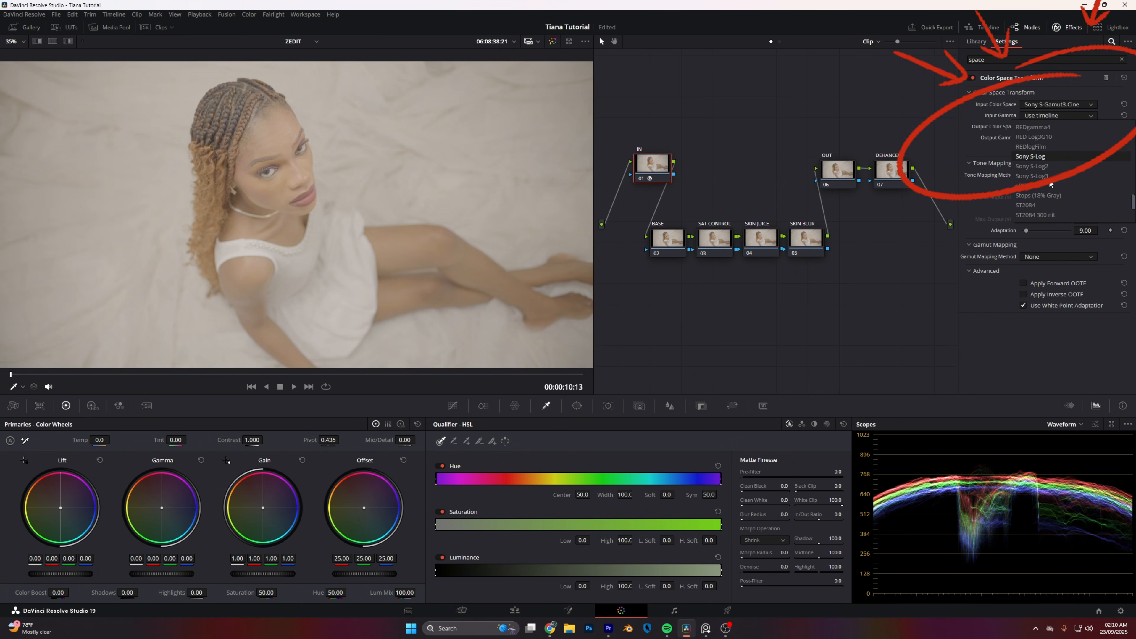
scroll(1049, 178, up, 3)
click(1051, 175)
Set the IN transform's output color space to DaVinci Wide Gamut and its output gamma to DaVinci Intermediate
click(1043, 127)
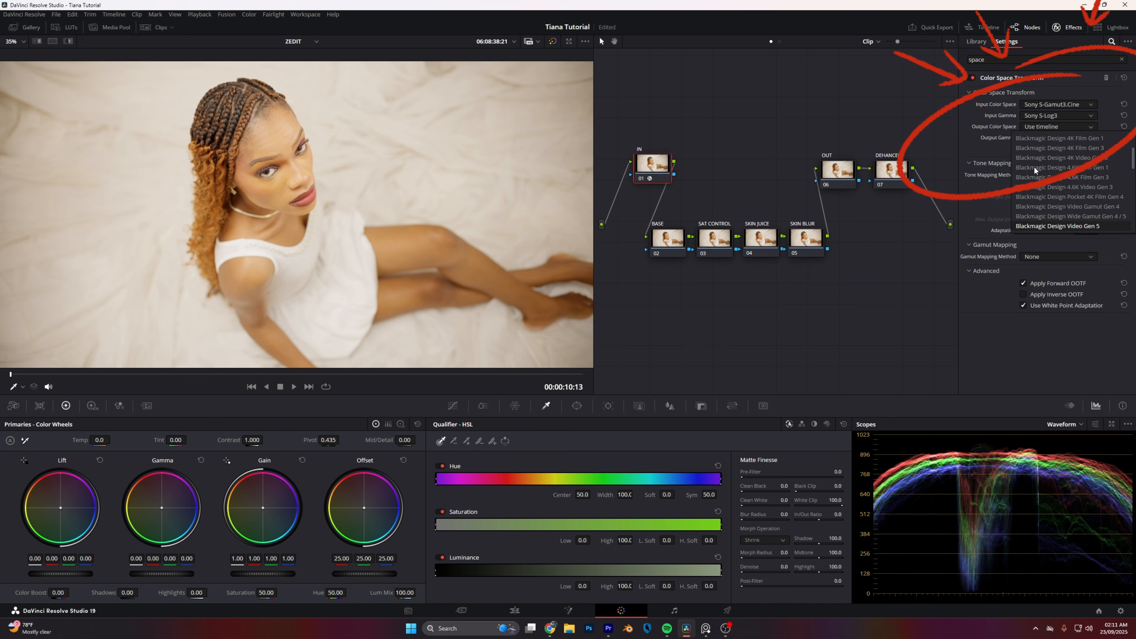
scroll(1034, 167, down, 5)
click(1042, 186)
click(1047, 138)
scroll(1050, 190, down, 5)
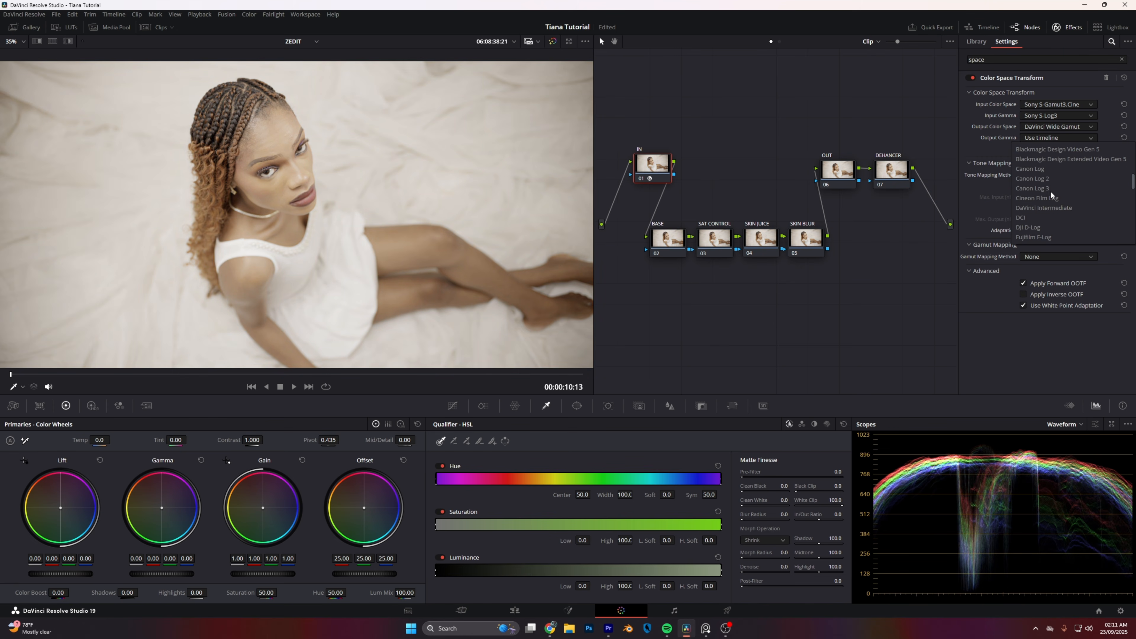
click(1055, 208)
Apply a Color Space Transform to the OUT node with input color space DaVinci Wide Gamut and input gamma DaVinci Intermediate
click(826, 173)
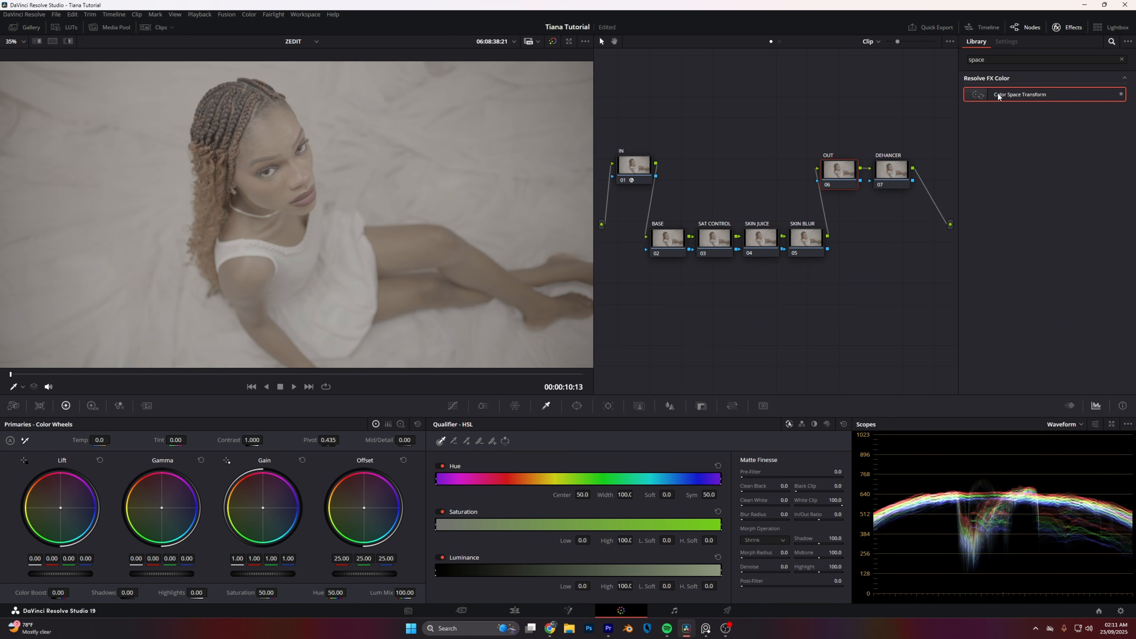
drag(998, 97, 839, 170)
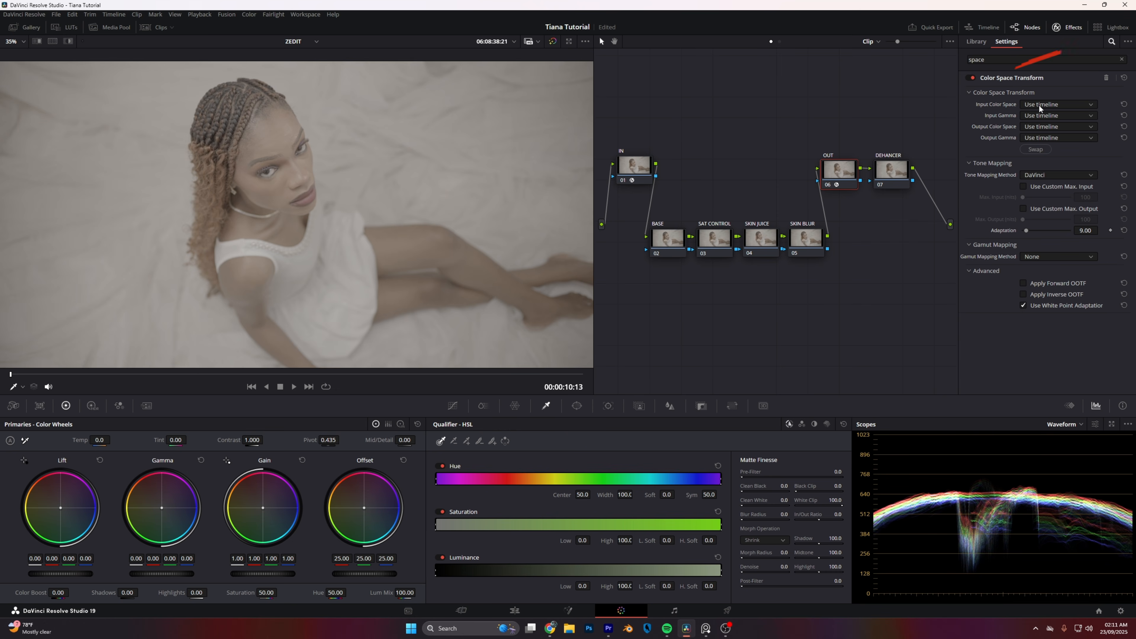
click(1040, 106)
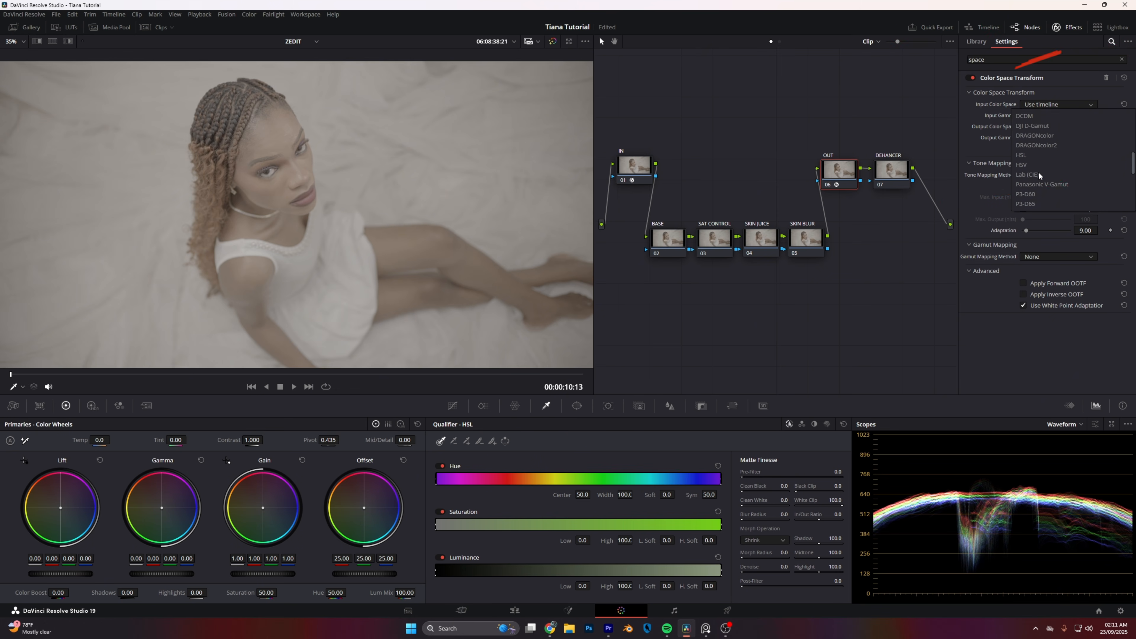
scroll(1039, 173, down, 2)
scroll(1039, 173, up, 4)
click(1042, 163)
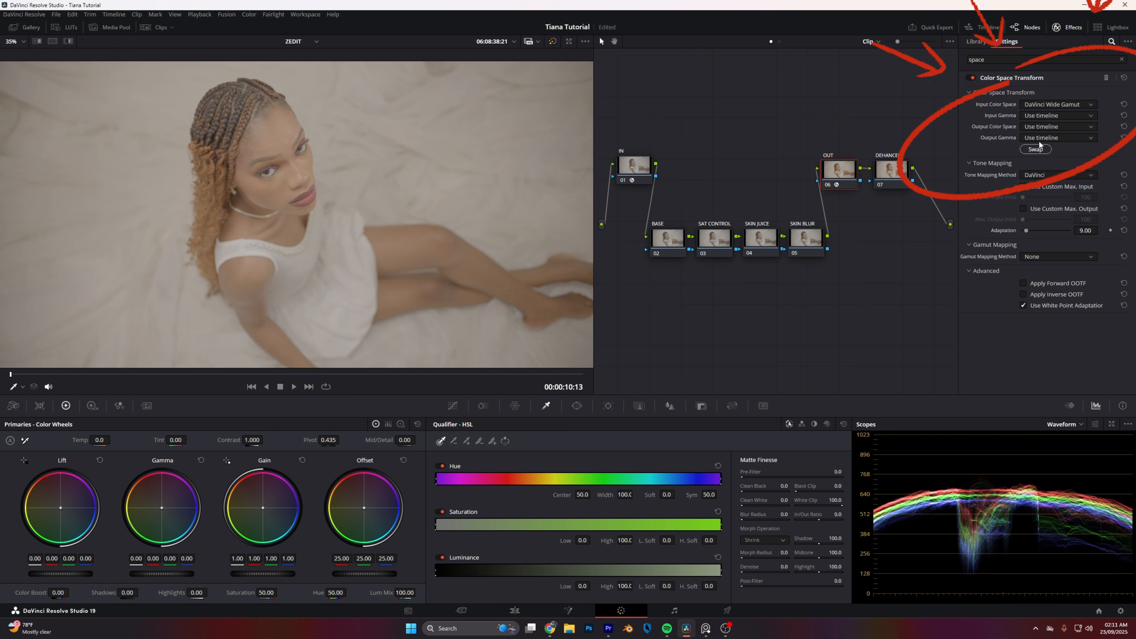
click(1048, 115)
click(1055, 182)
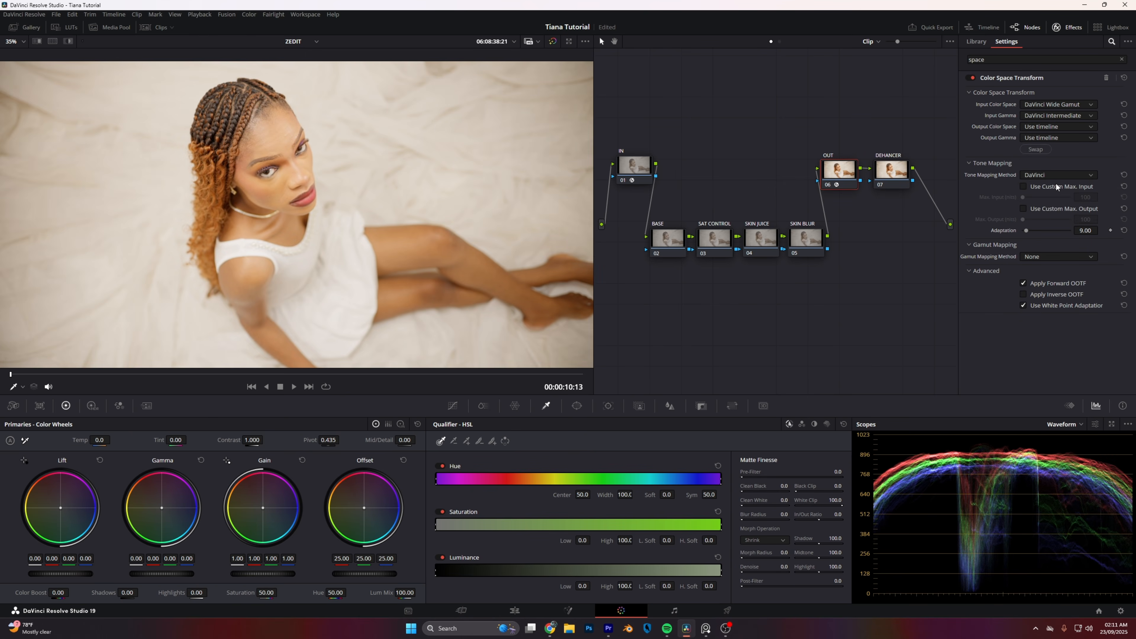
Set the OUT transform's output color space to Rec.709 and its output gamma to Gamma 2.4
click(1043, 128)
scroll(1043, 171, down, 1)
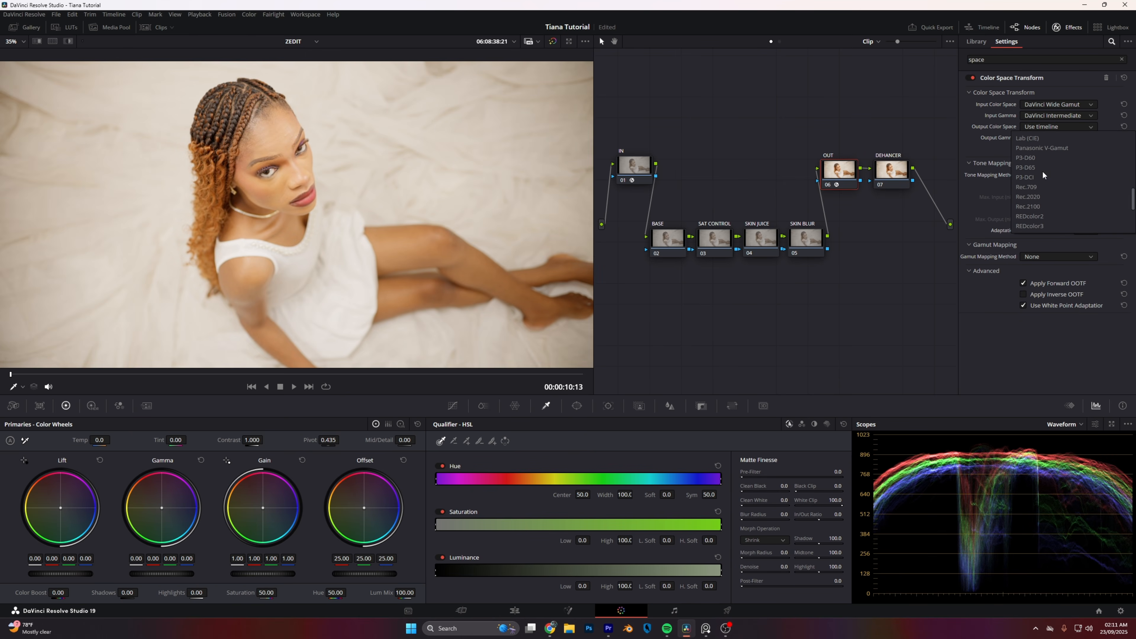
click(1046, 184)
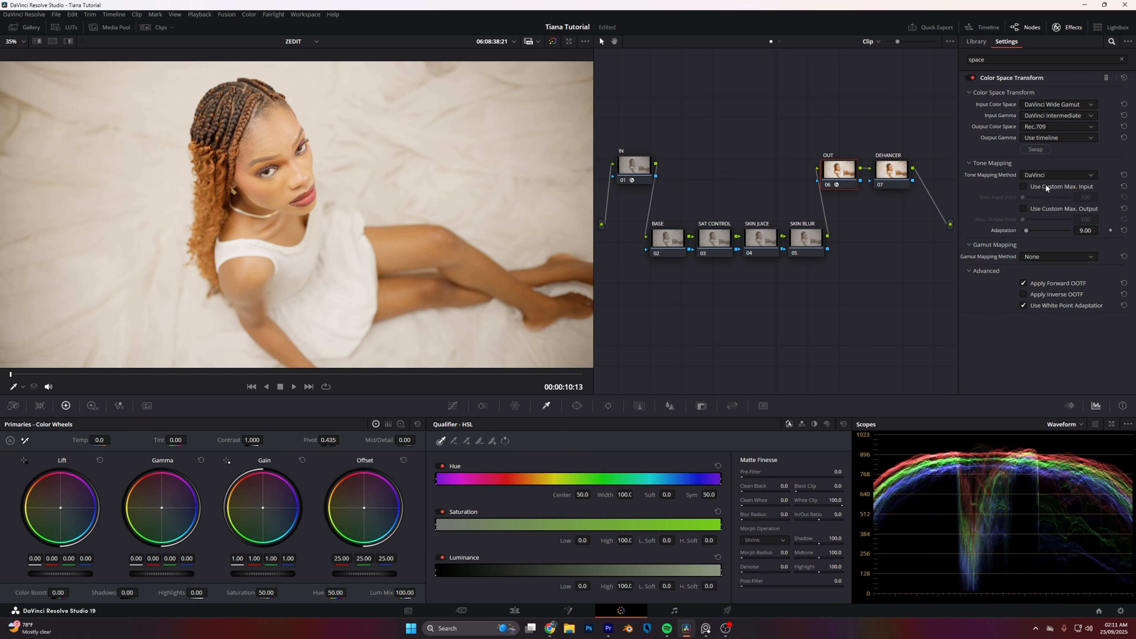
click(1054, 136)
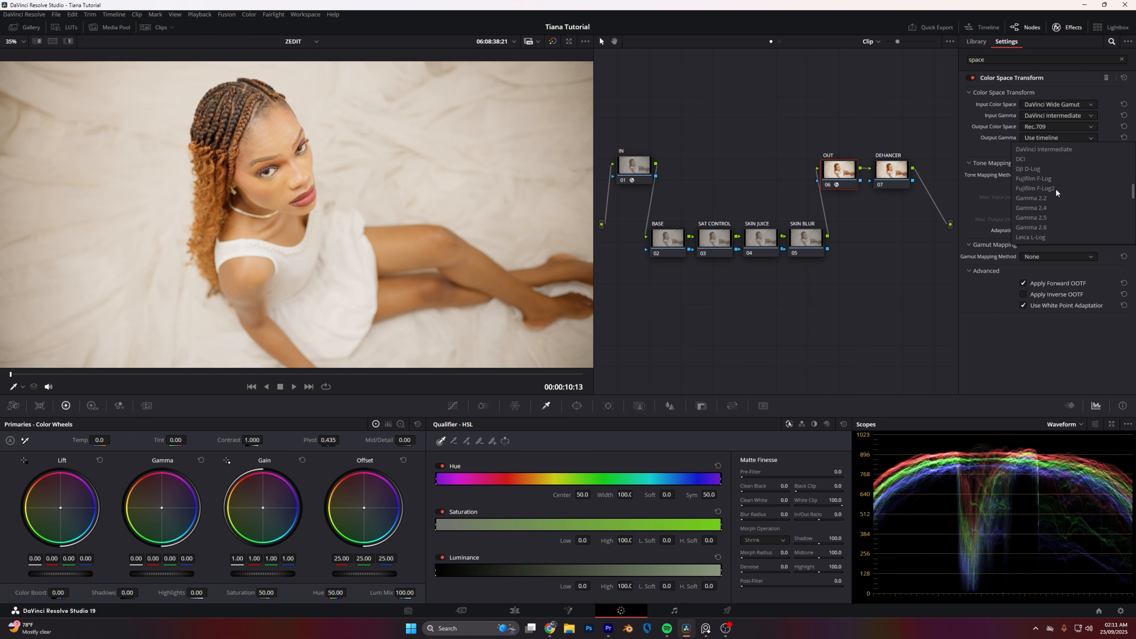
click(1049, 208)
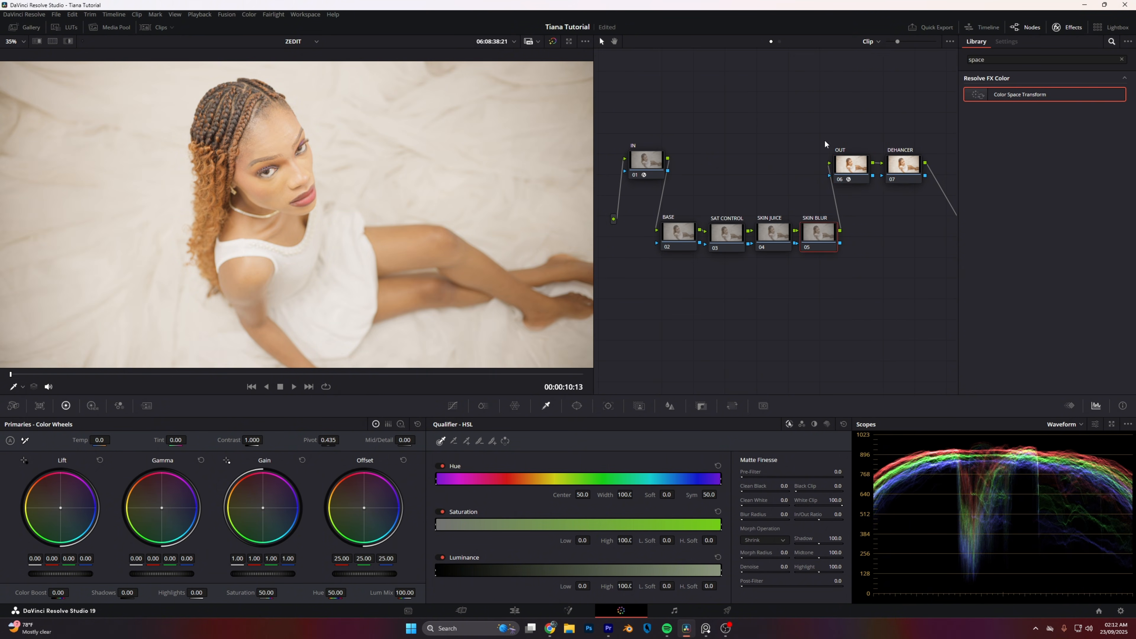
Make room in the node graph and insert a serial node named LOOK DNA between SKIN JUICE and SKIN BLUR
mouse_move(825, 141)
mouse_down()
mouse_move(900, 172)
mouse_move(932, 168)
mouse_up()
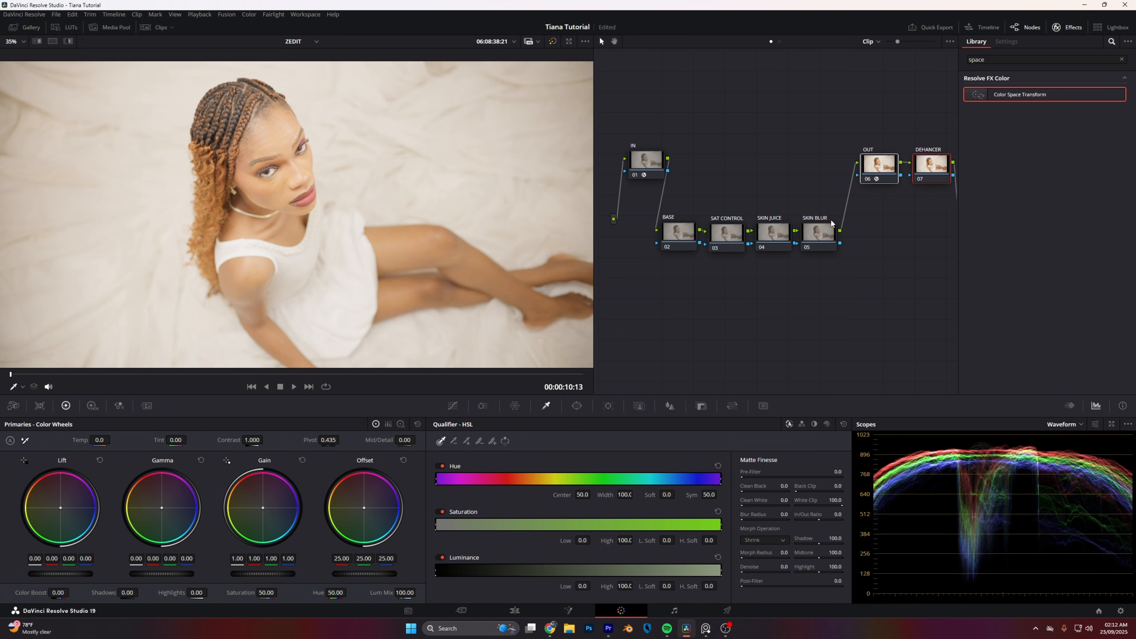
click(822, 233)
drag(821, 233, 855, 231)
key(shift+s)
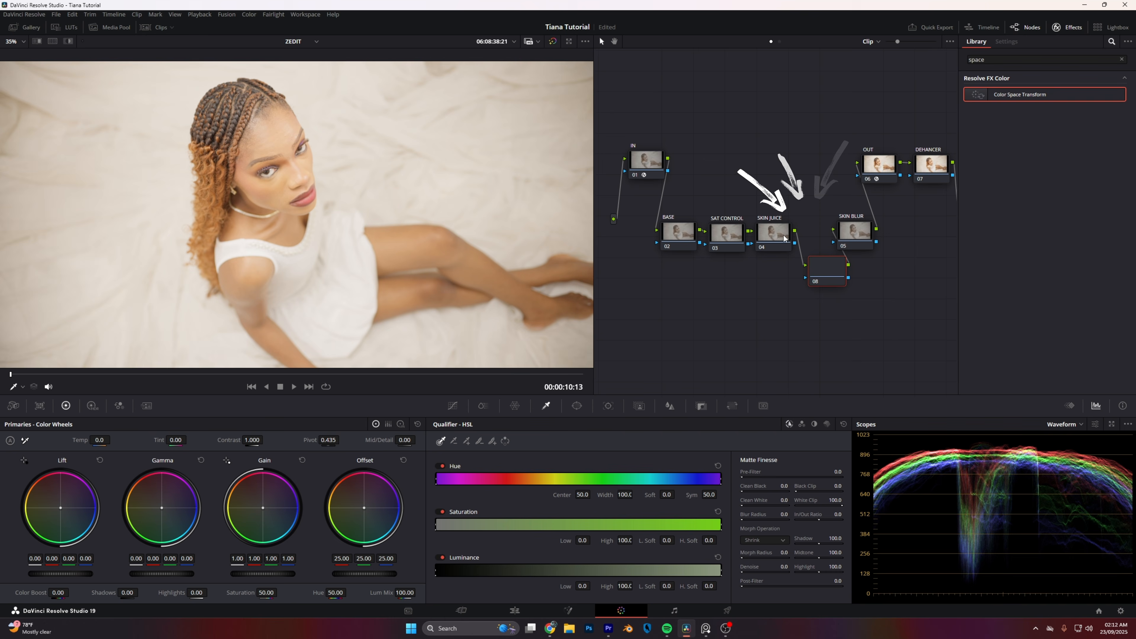
drag(826, 275, 814, 233)
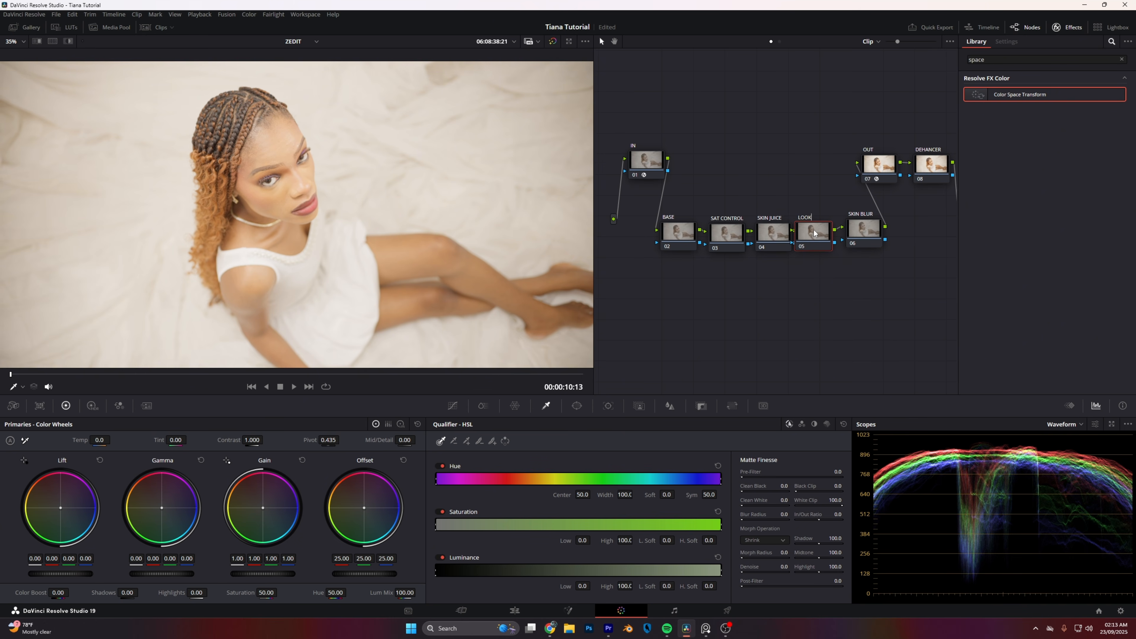
text(NA)
key(Return)
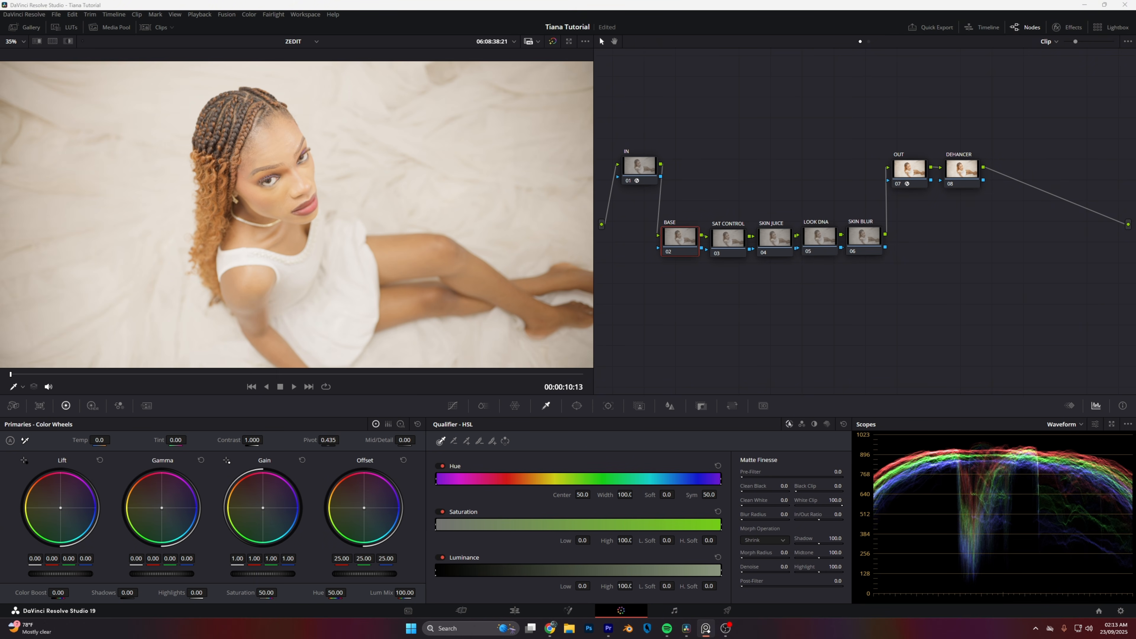
Set the color temperature of the BASE node to -490
drag(100, 440, 7, 440)
click(99, 440)
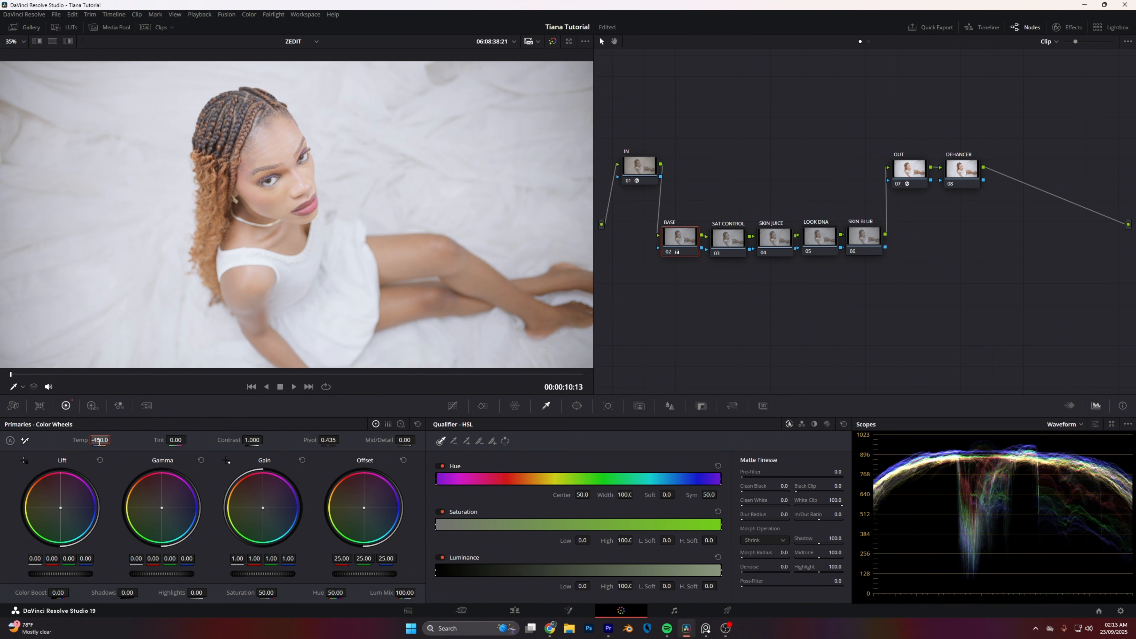
text(-490)
key(Return)
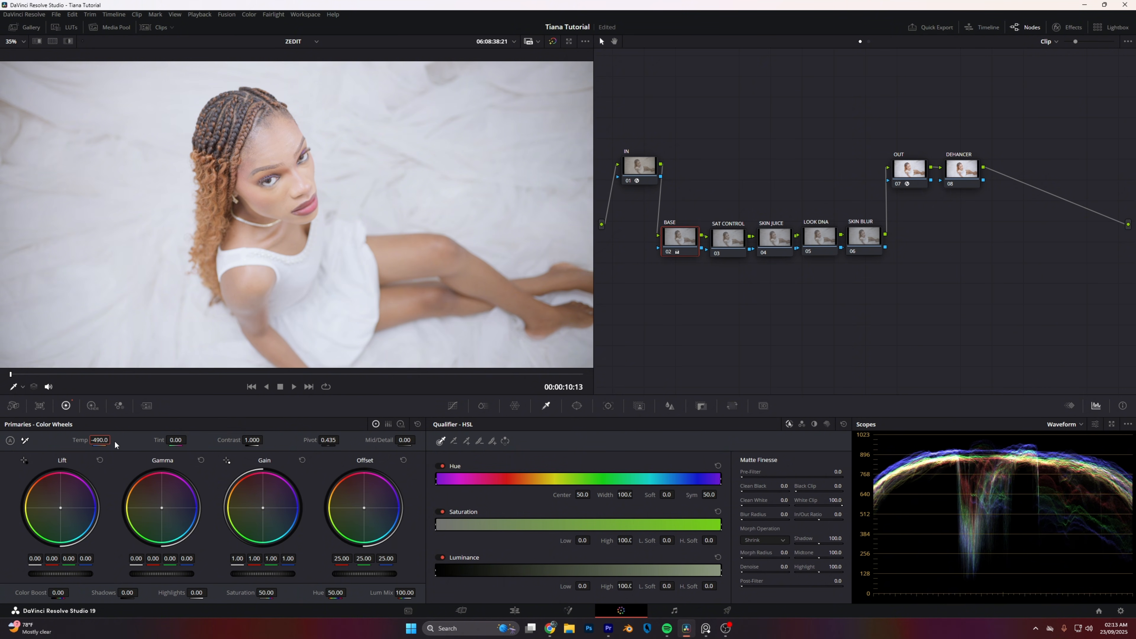
Set the BASE node's tint to -2 and lower its highlights to -42.50
drag(179, 439, 139, 439)
click(179, 438)
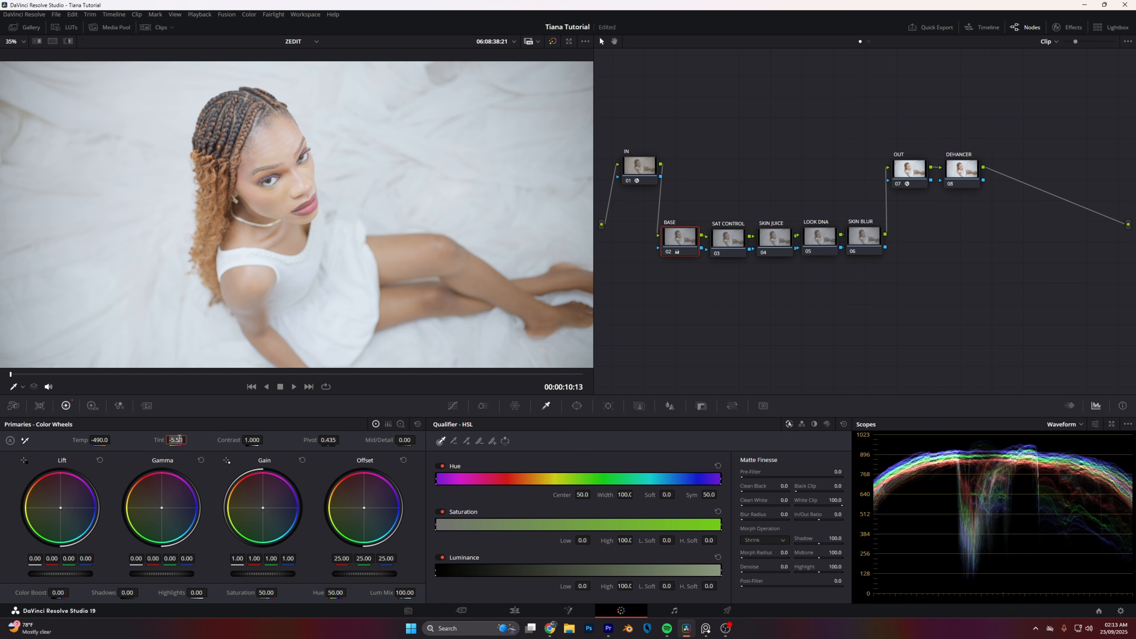
text(-2)
key(Return)
drag(196, 592, 159, 592)
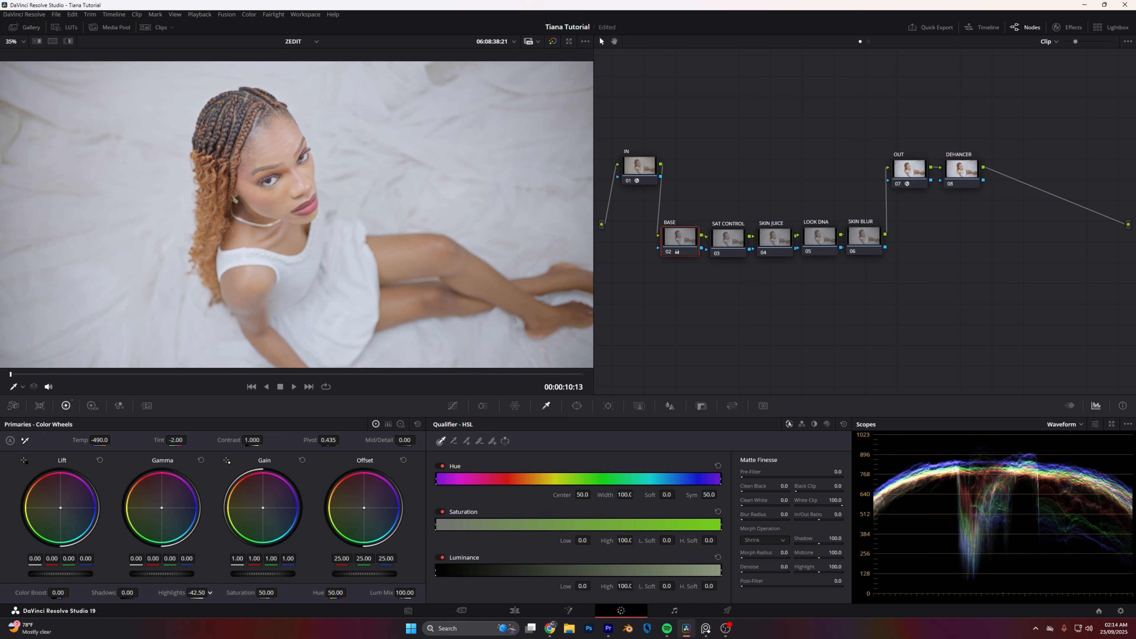
Compare the image with and without the BASE correction by toggling that node off and on
click(665, 250)
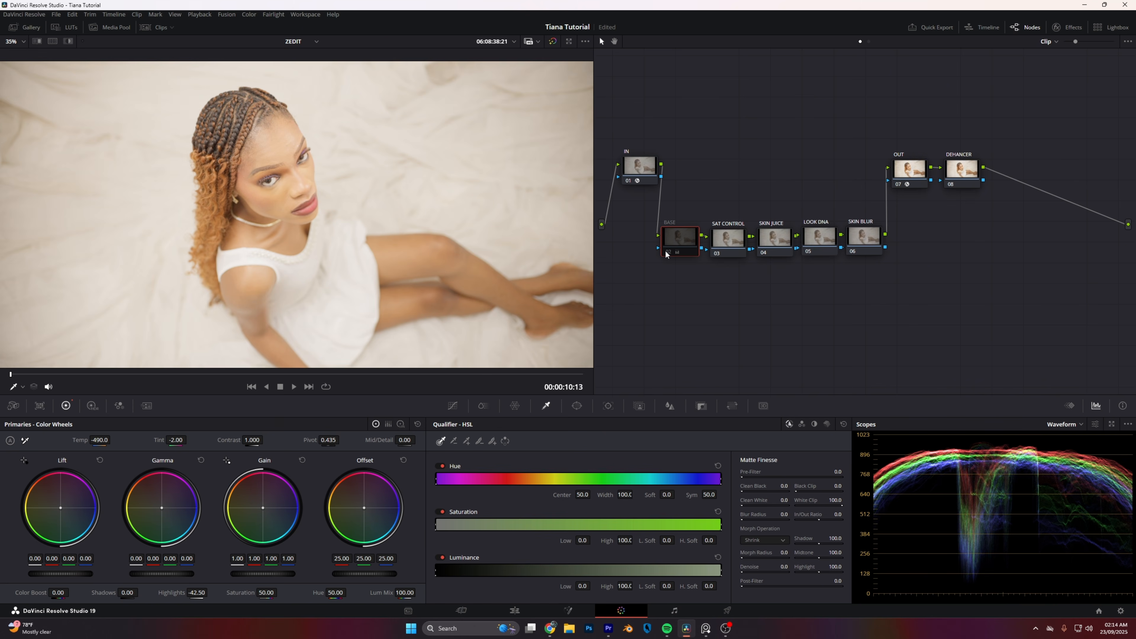
click(665, 251)
click(665, 253)
click(666, 252)
click(665, 251)
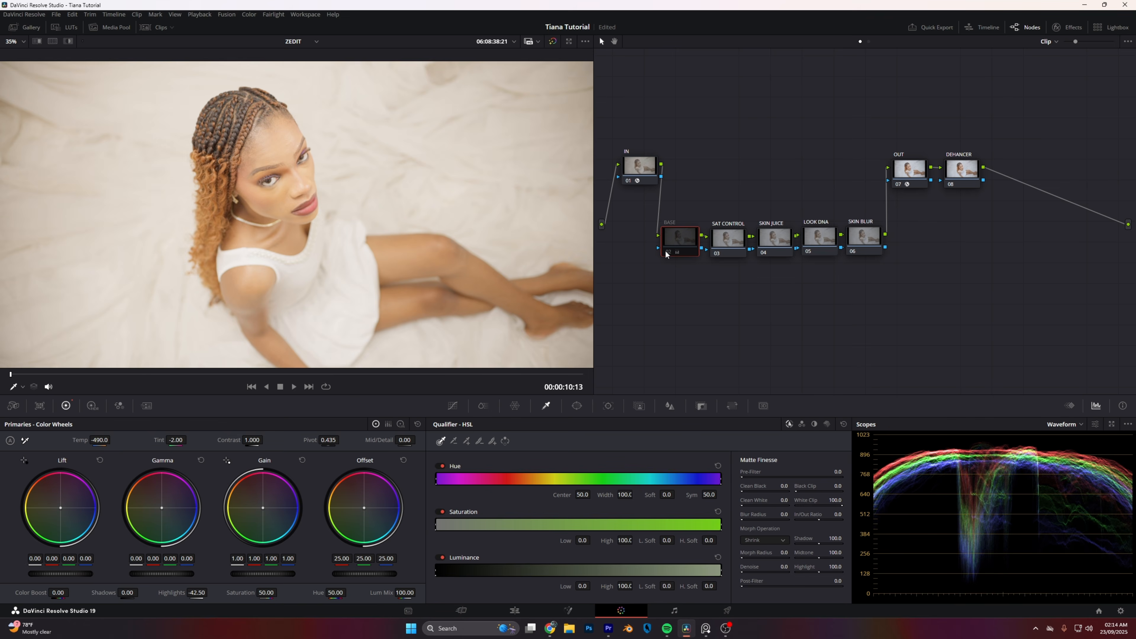
click(665, 252)
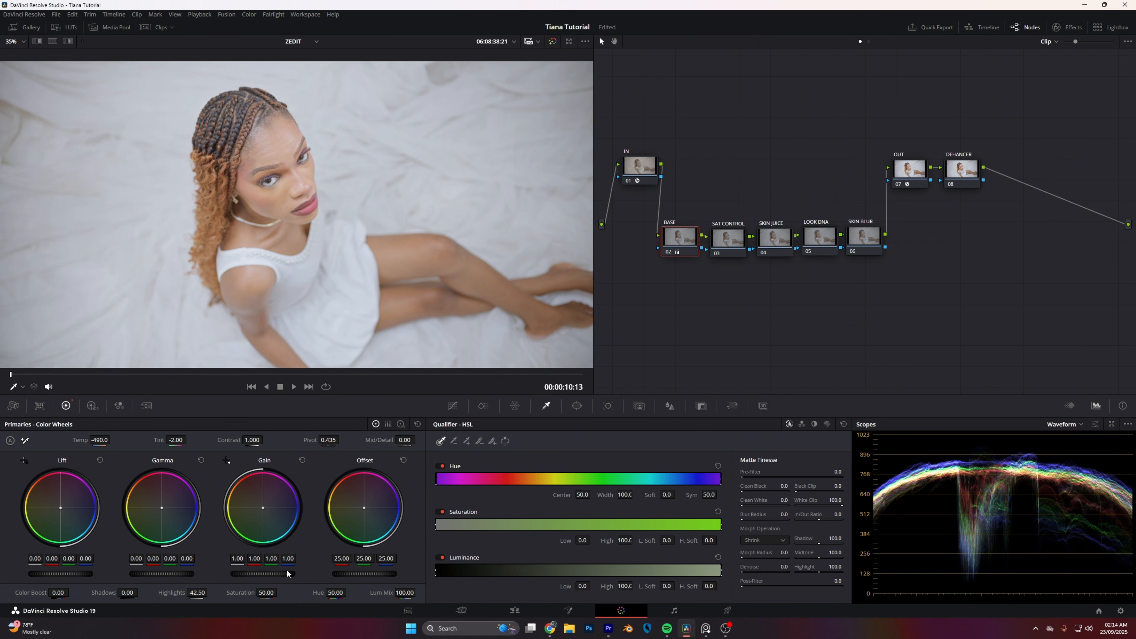
Lower the BASE node's overall gain to 0.95 and raise its gamma slightly
drag(275, 574, 249, 573)
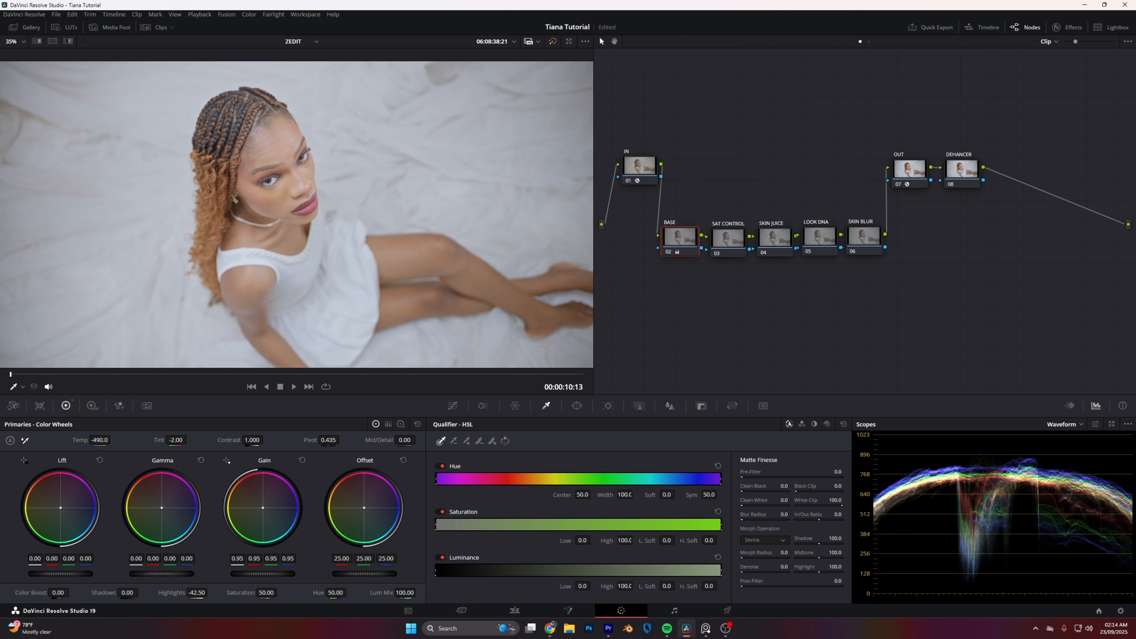
drag(161, 574, 180, 575)
Add a DCTL effect to the SKIN JUICE node and load QT_Skin_Juice_Mixer_v1.0 in it
click(774, 237)
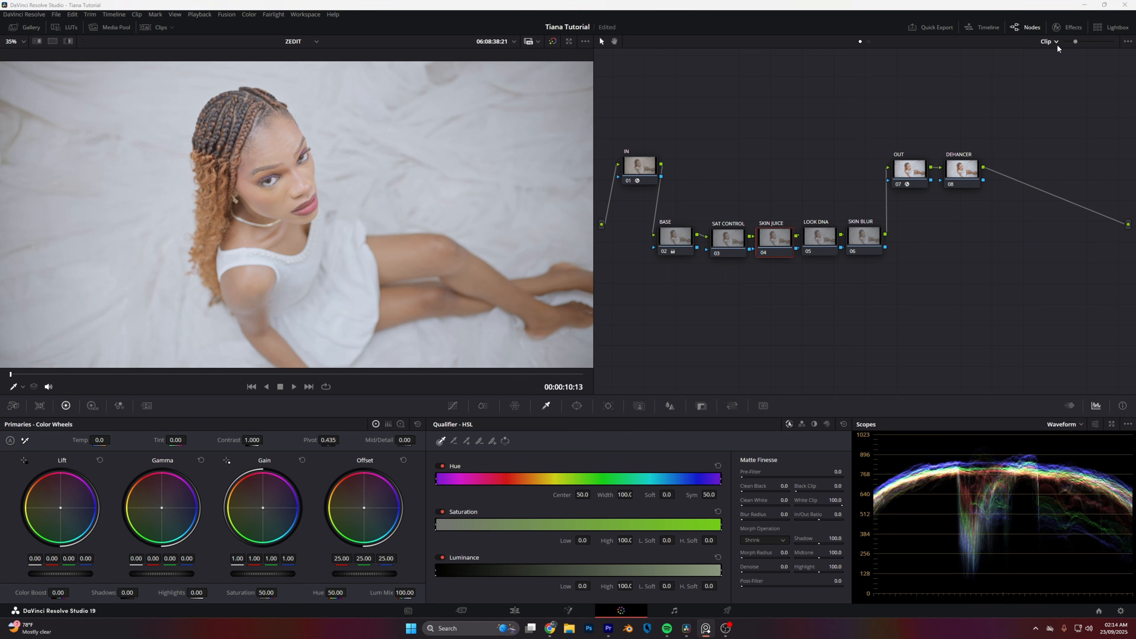
click(1059, 28)
click(1016, 57)
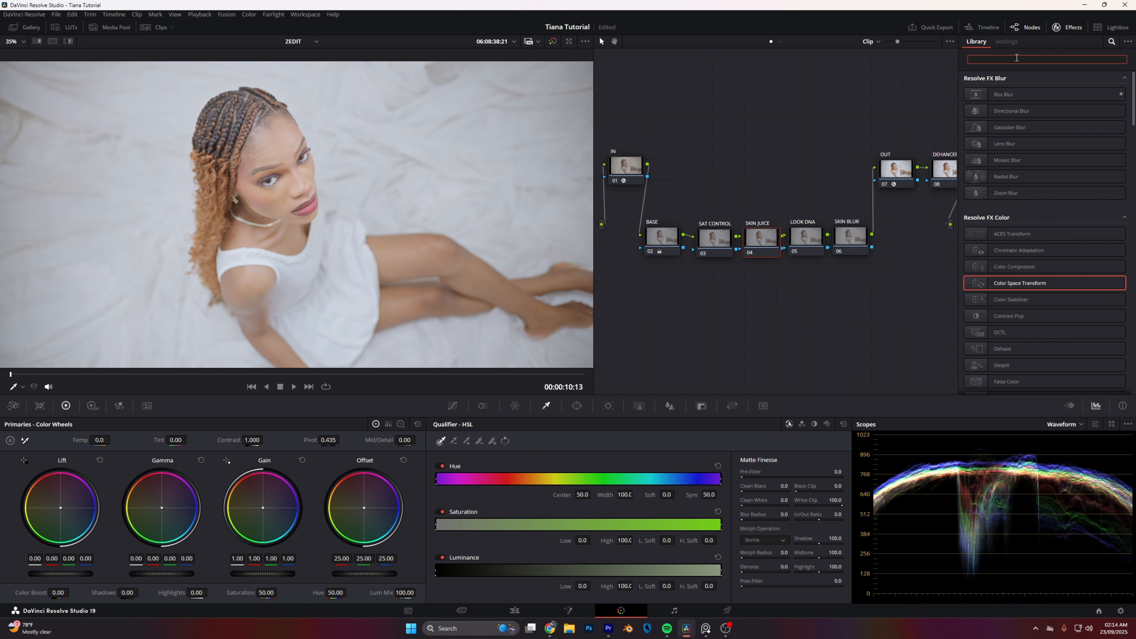
text(DCTL)
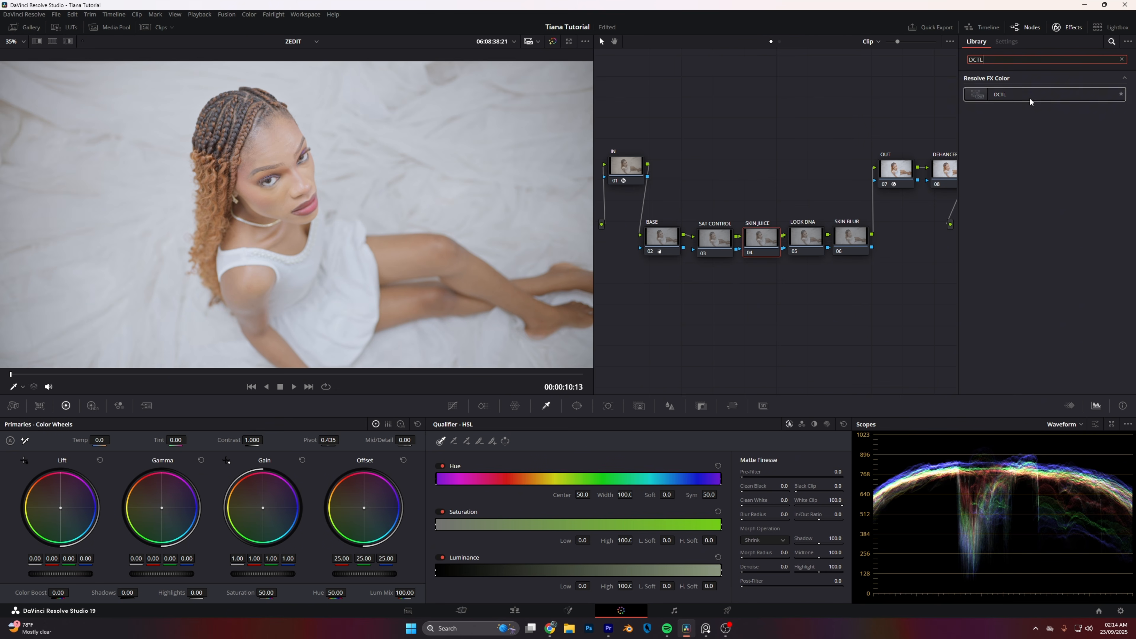
drag(1030, 96, 775, 244)
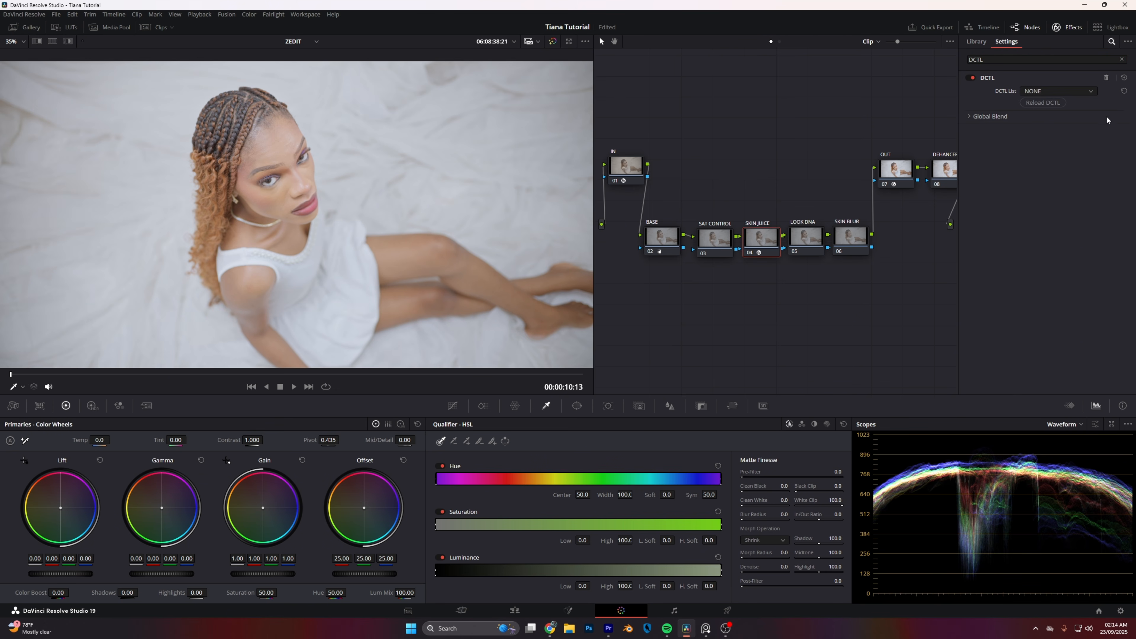
click(1046, 91)
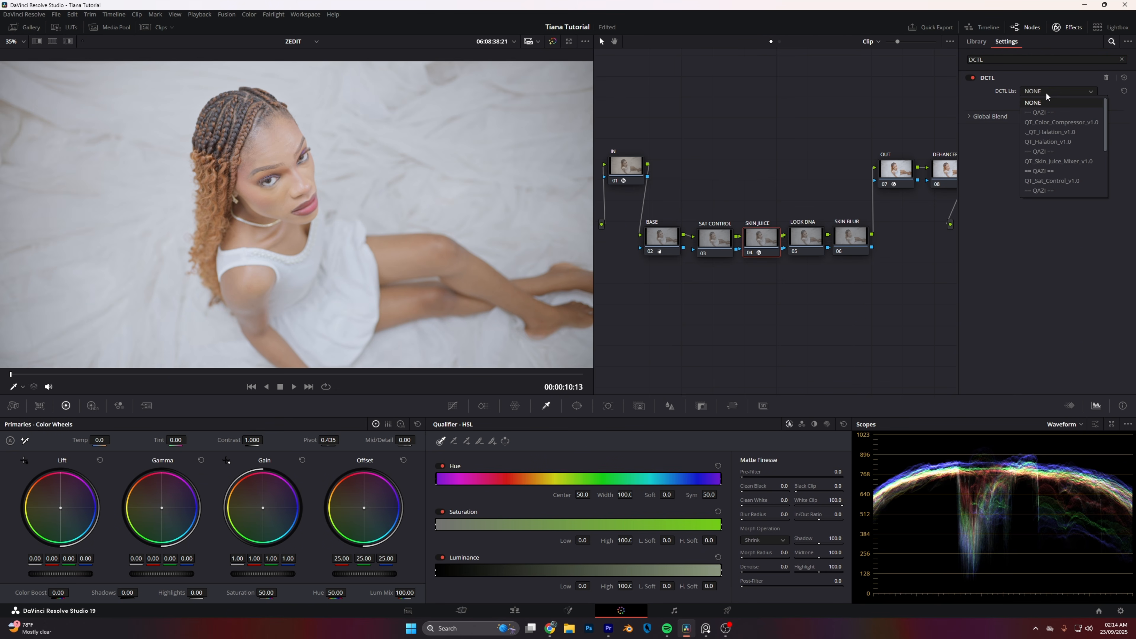
click(1070, 161)
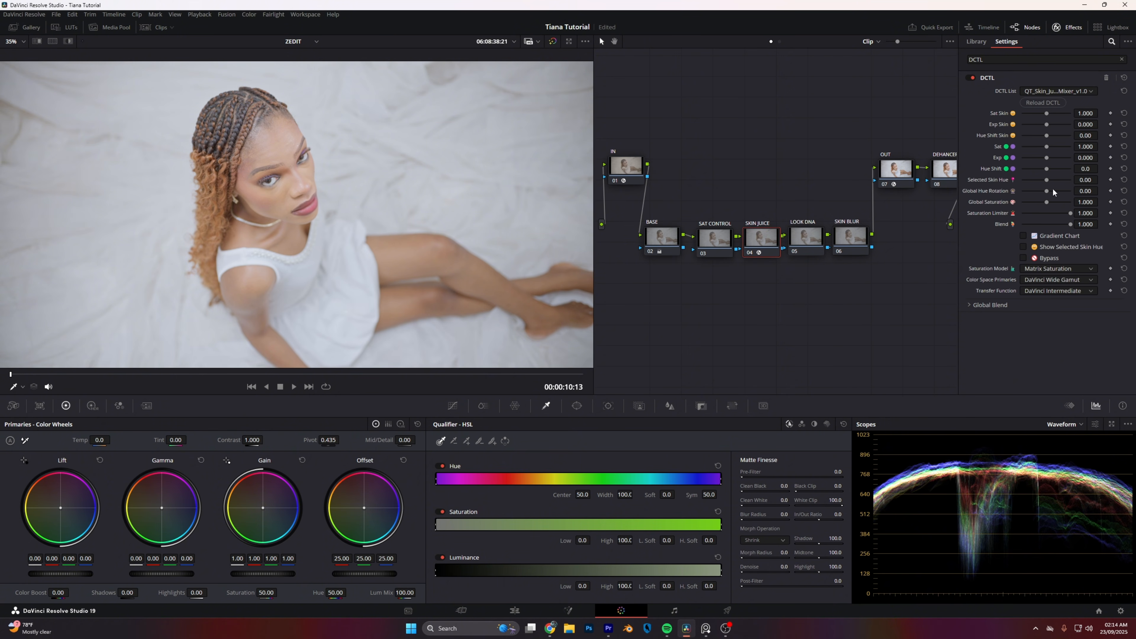
Set Sat Skin to 1.211, Exp Skin 0.020, Hue Shift Skin -0.60, green-purple Sat 1.138 and Exp 0.065, and Global Saturation 1.064
drag(1048, 112, 1101, 157)
text(0)
key(Tab)
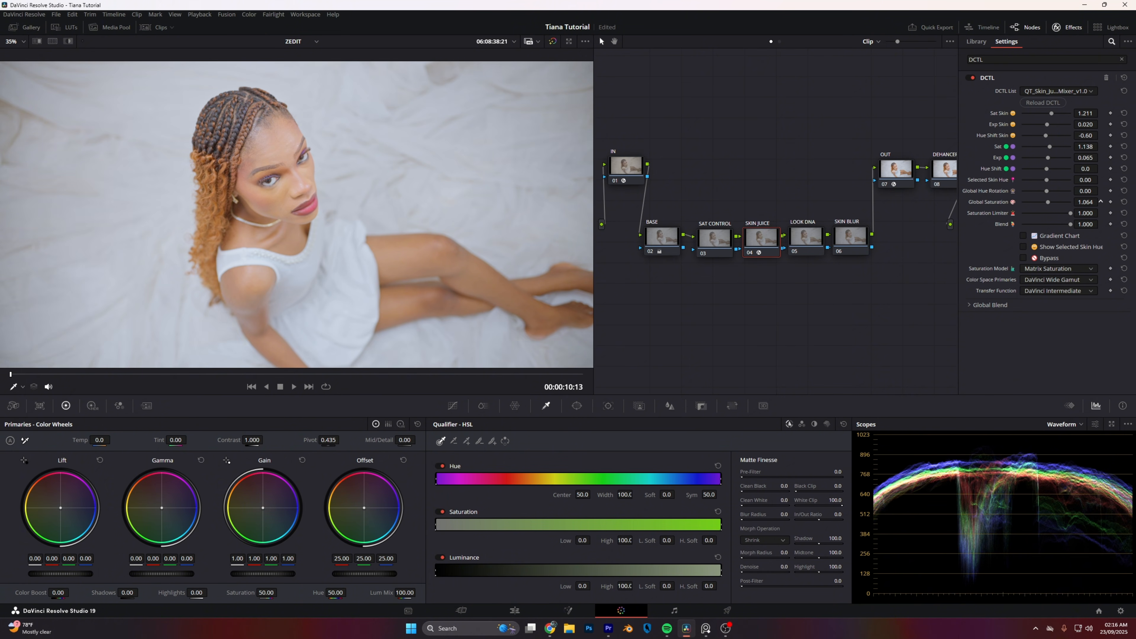
Compare the image with and without the skin adjustment by toggling the SKIN JUICE node off and on
click(750, 253)
click(749, 253)
click(749, 253)
click(750, 253)
click(749, 254)
click(750, 254)
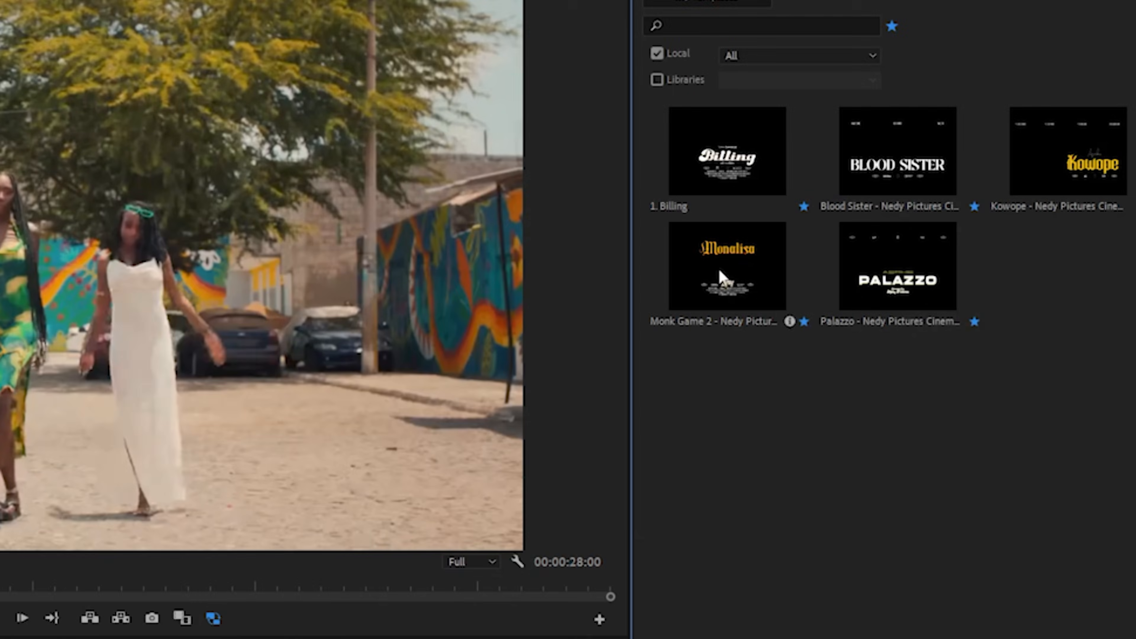
In Adobe Premiere Pro, add the Monk Game 2 title template to the timeline and select its Text 2b content for editing
drag(719, 270, 481, 409)
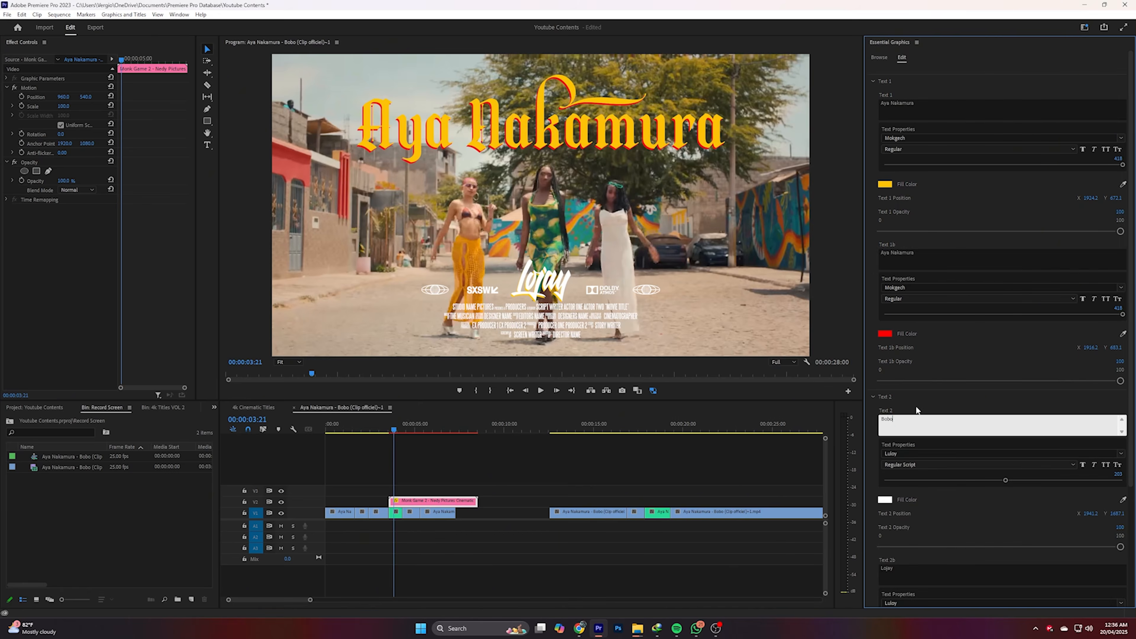
double_click(897, 569)
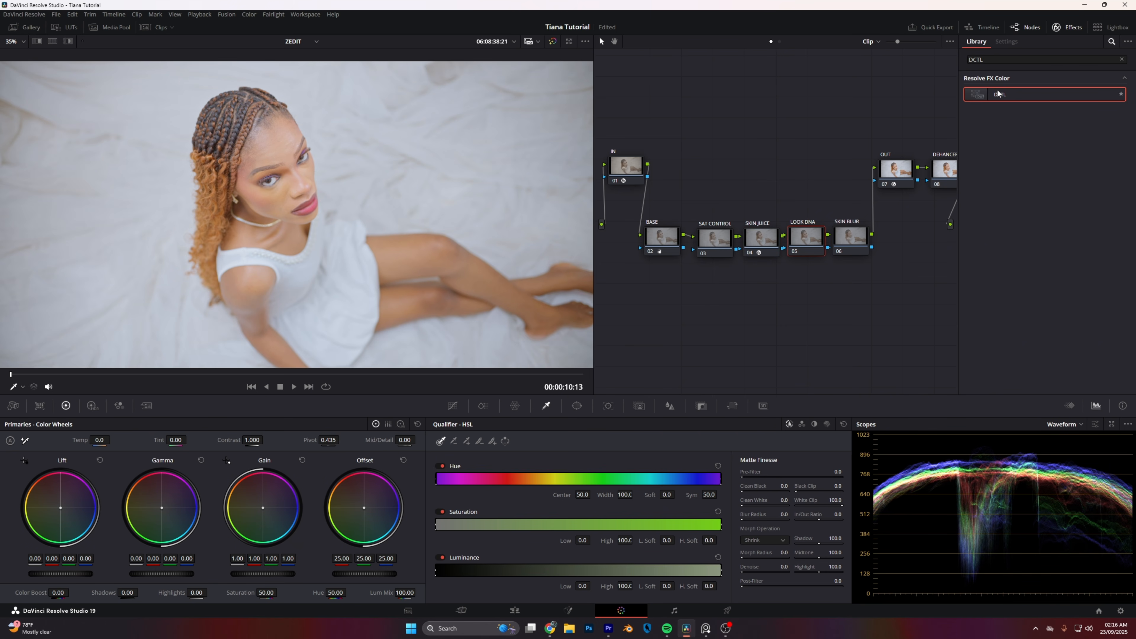
Back in DaVinci Resolve, add a DCTL effect to the LOOK DNA node and load QT_Look_DNA_v1.0 in it
drag(1006, 95, 805, 237)
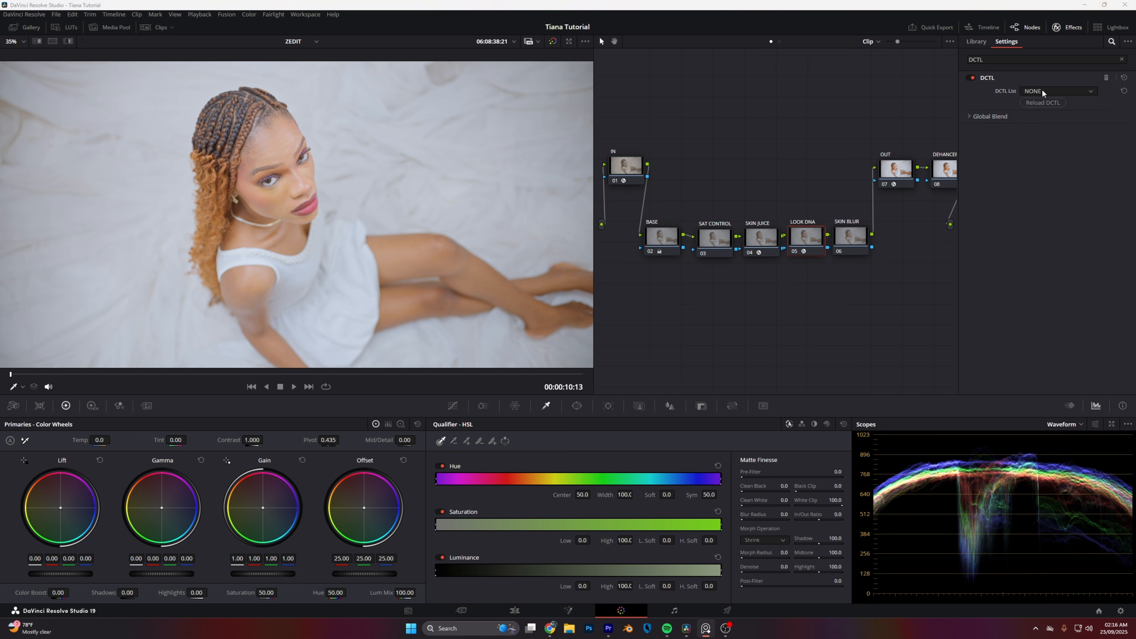
click(1042, 89)
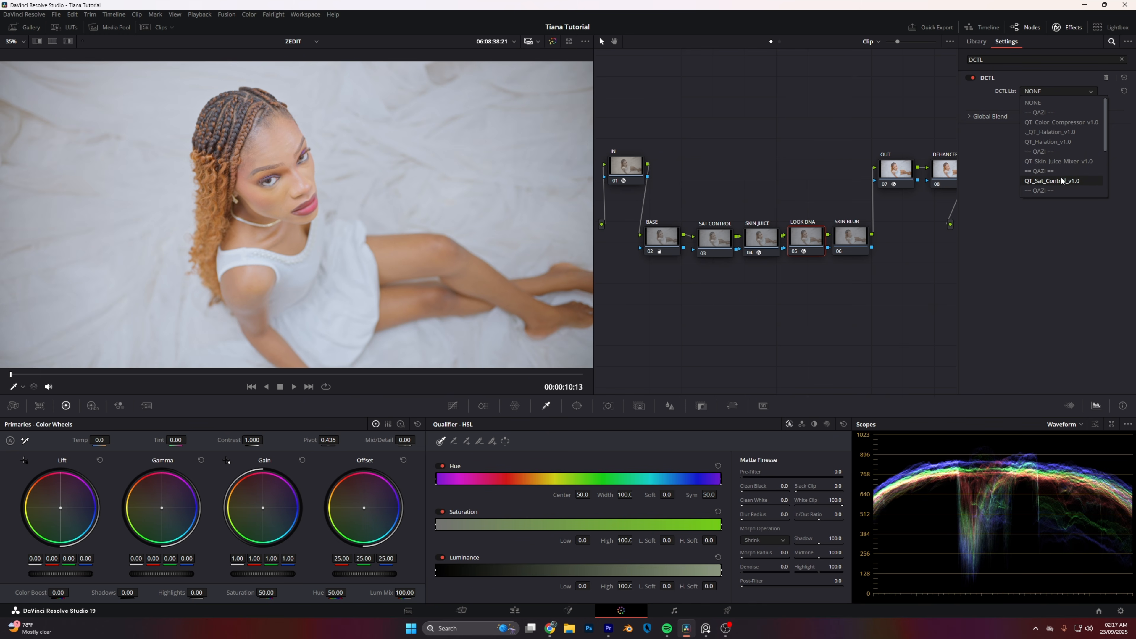
scroll(1061, 181, down, 3)
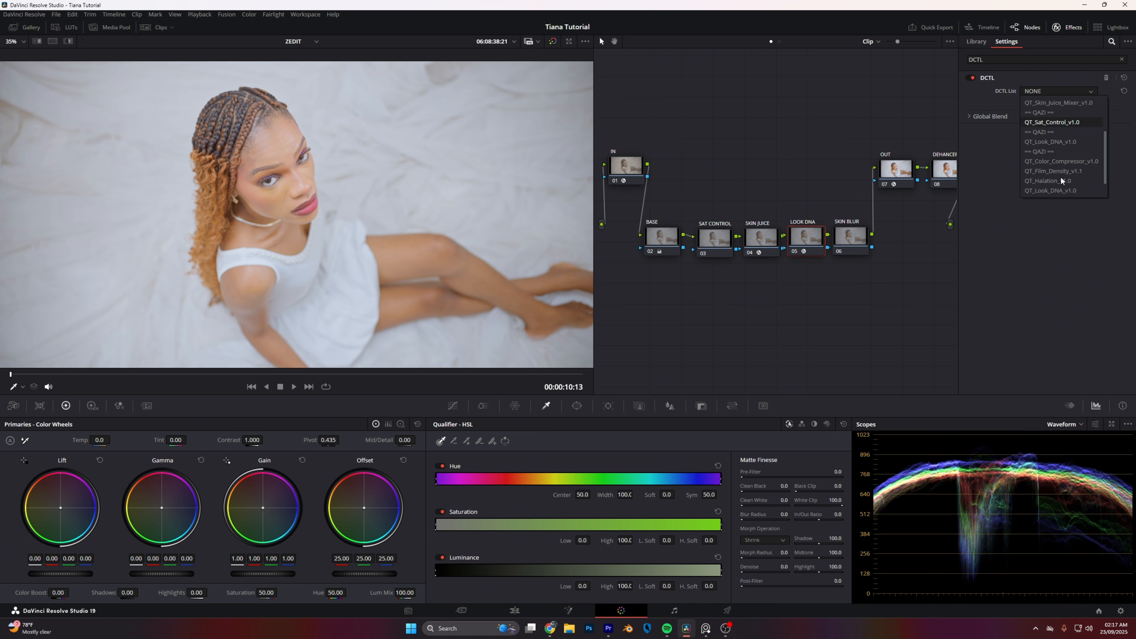
click(1065, 142)
Set the look's Mid Contrast to 0.046 overall, -0.119 for red, 0.083 for green and 0.102 for blue
scroll(1065, 143, down, 3)
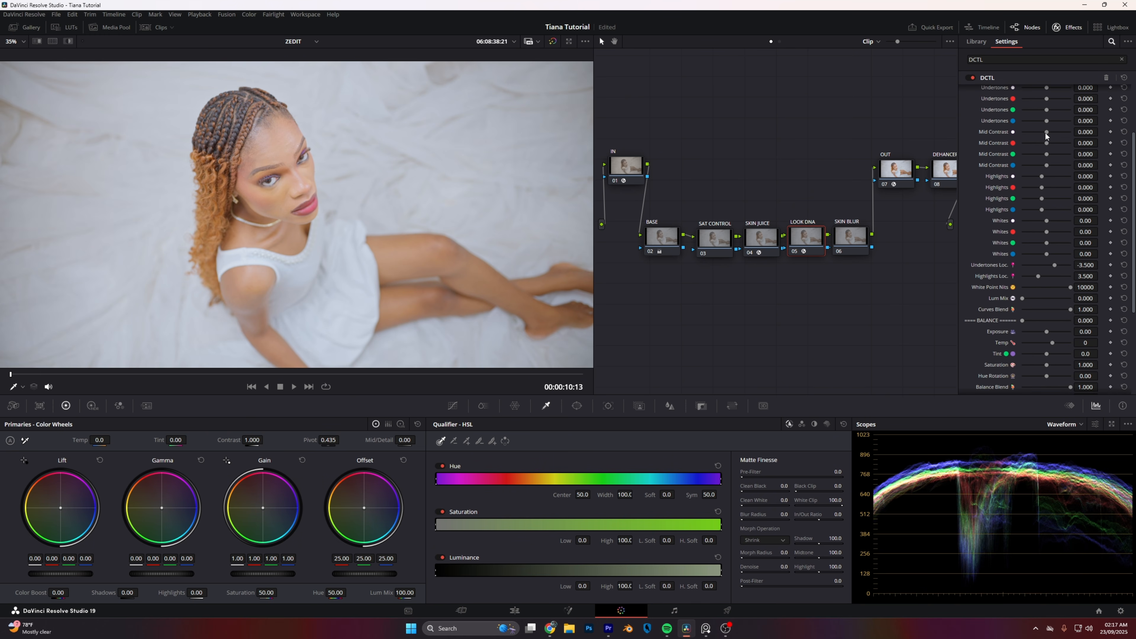
drag(1046, 134, 1044, 142)
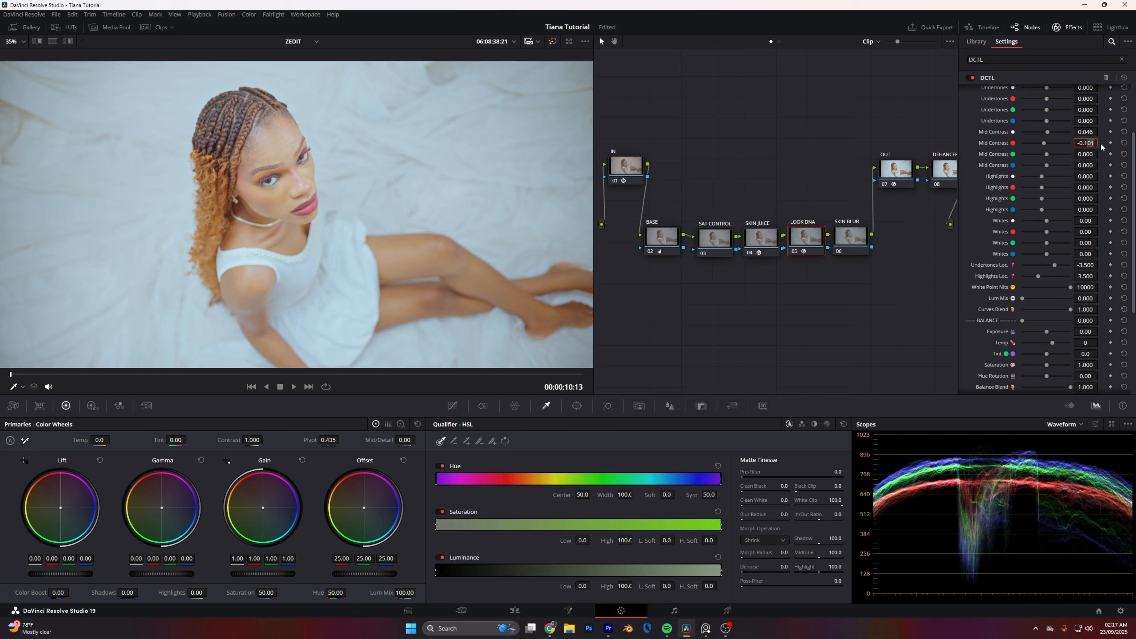
text(19)
key(Return)
drag(1047, 154, 1049, 153)
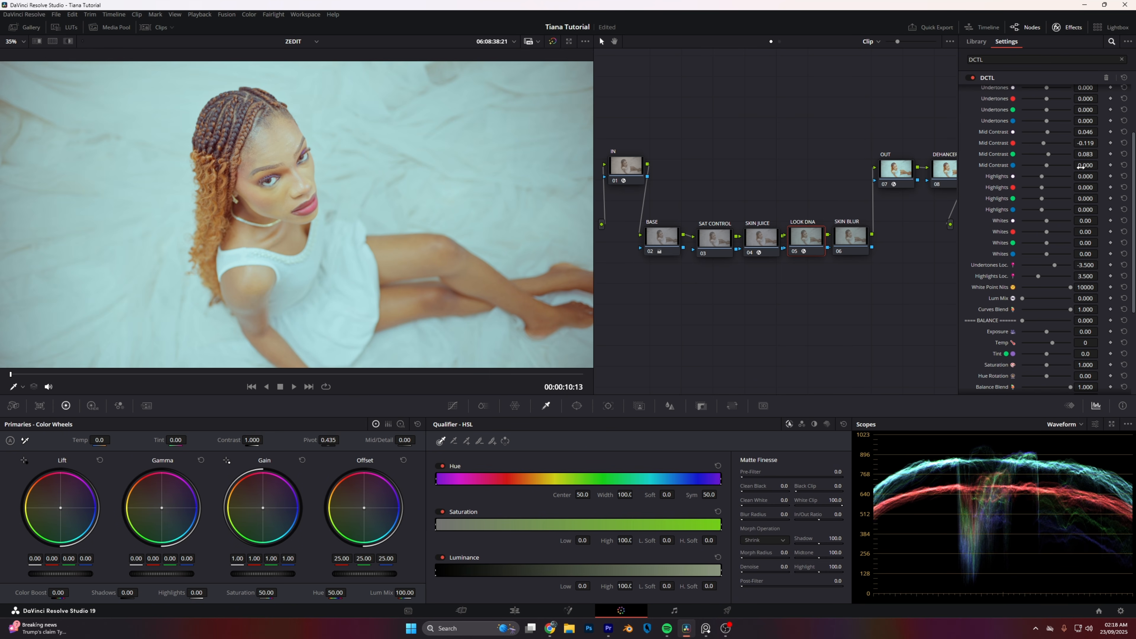
drag(1091, 165, 1101, 165)
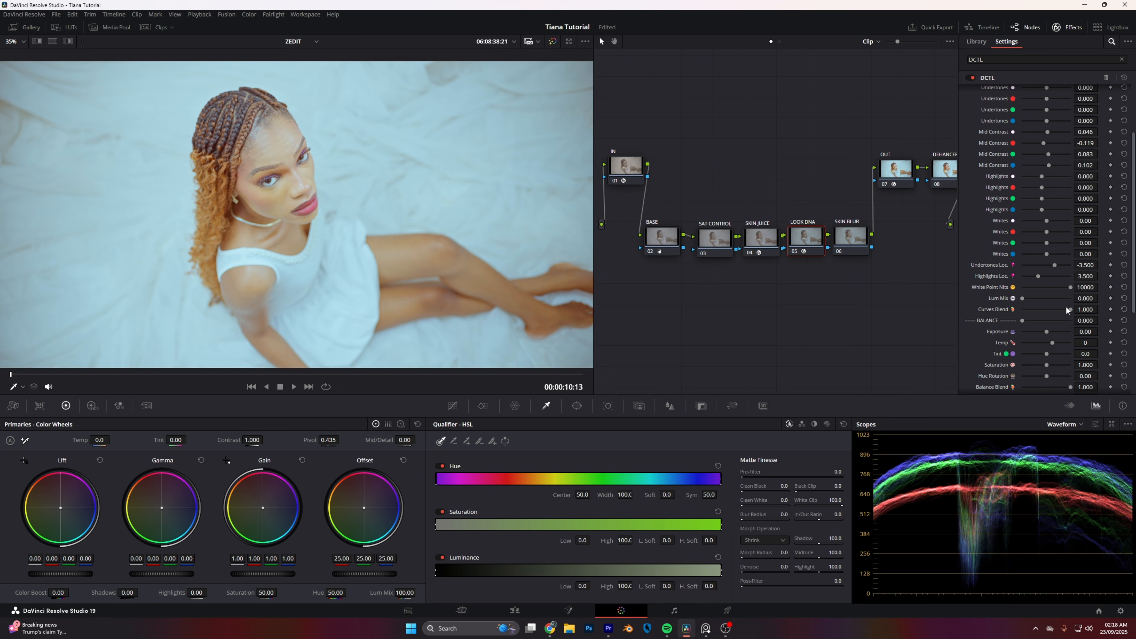
Raise the LOOK DNA effect's saturation to 1.064 and reduce its global blend to 0.450
drag(1044, 364, 1048, 363)
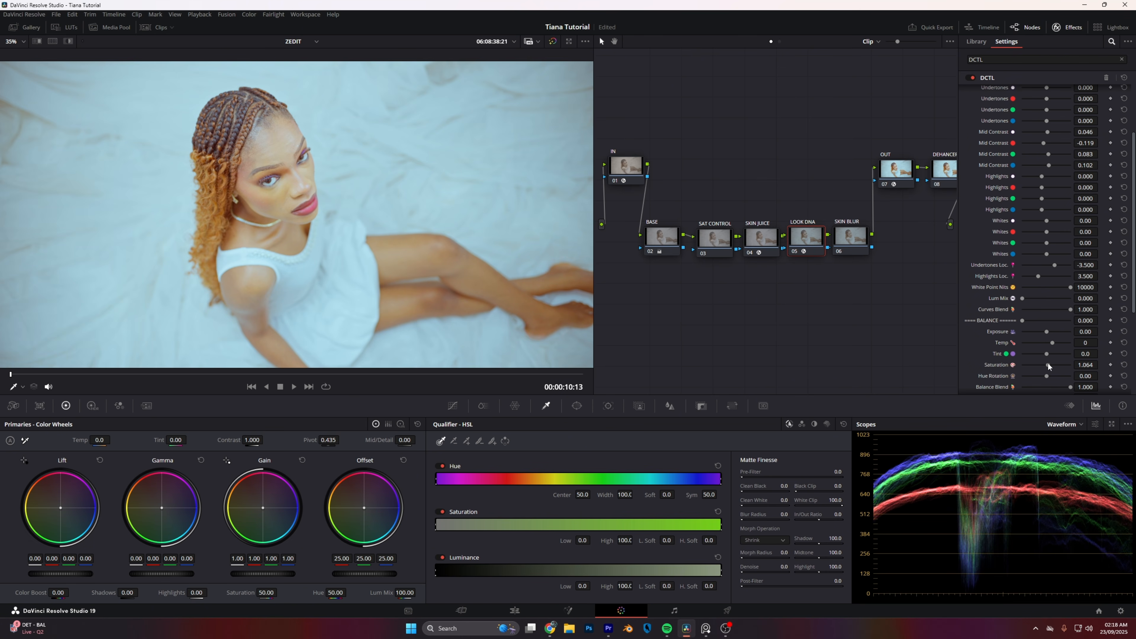
scroll(1004, 332, down, 2)
scroll(1005, 333, down, 3)
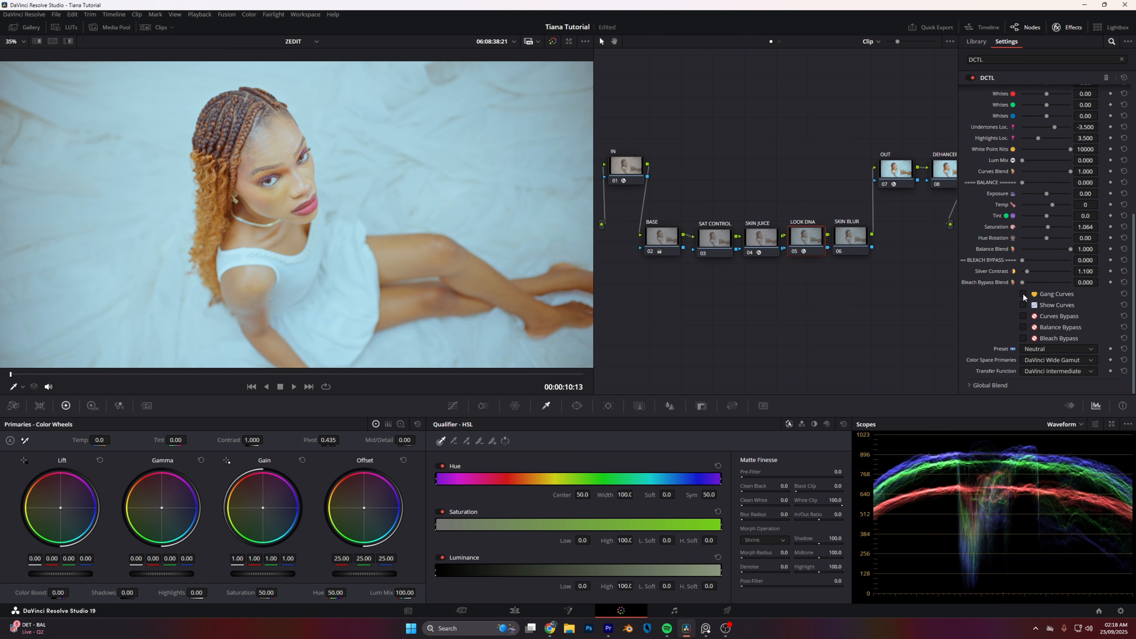
click(1023, 295)
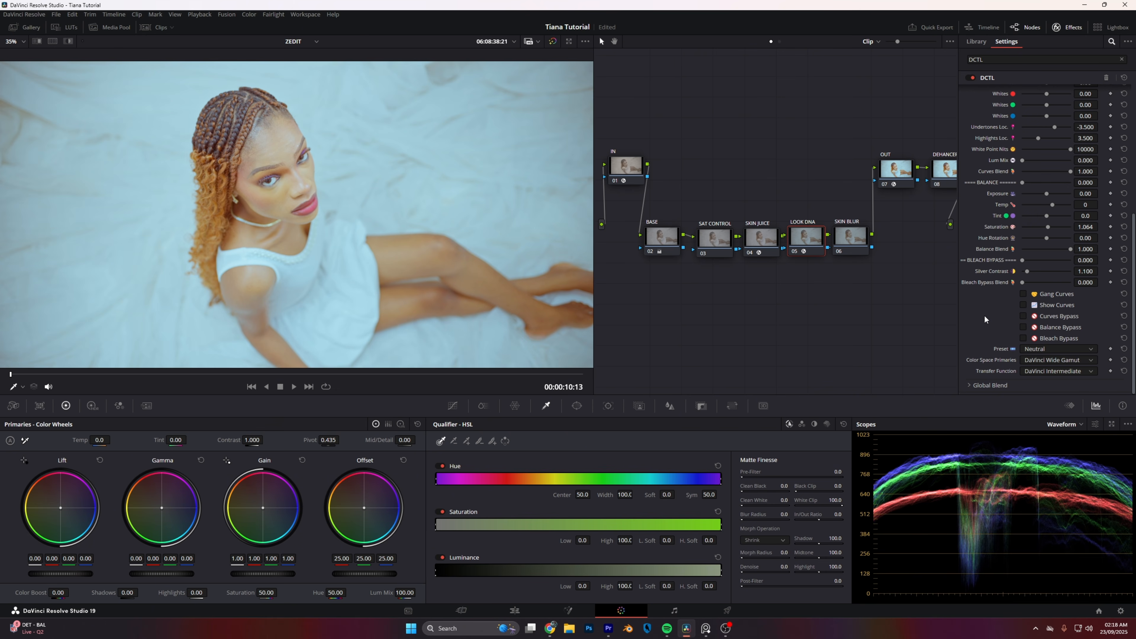
click(986, 385)
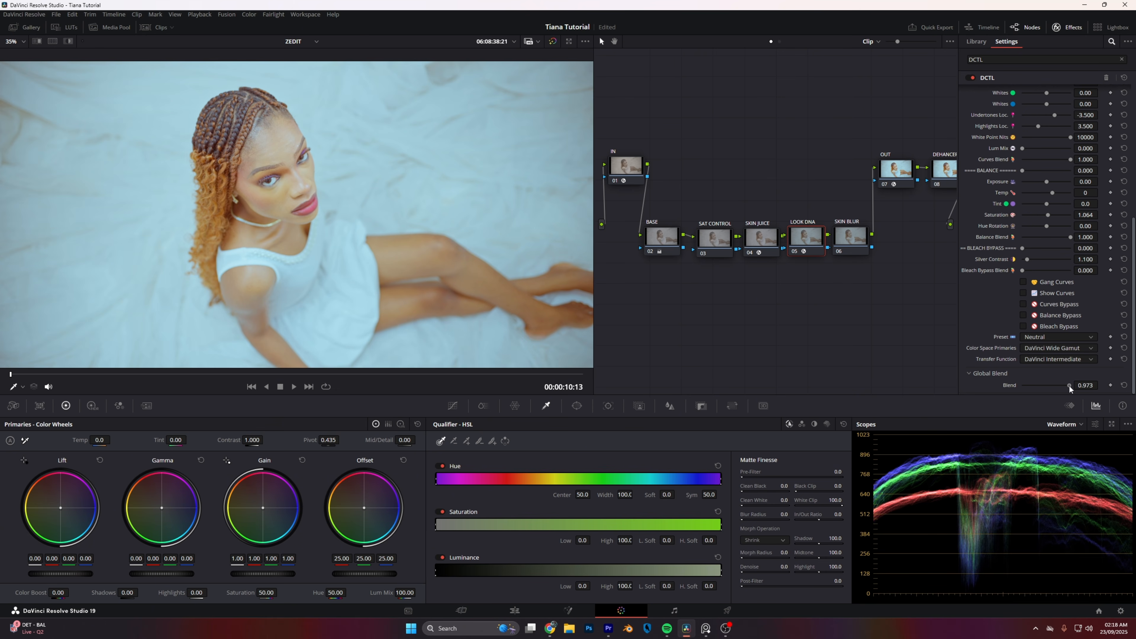
drag(1069, 386, 1044, 393)
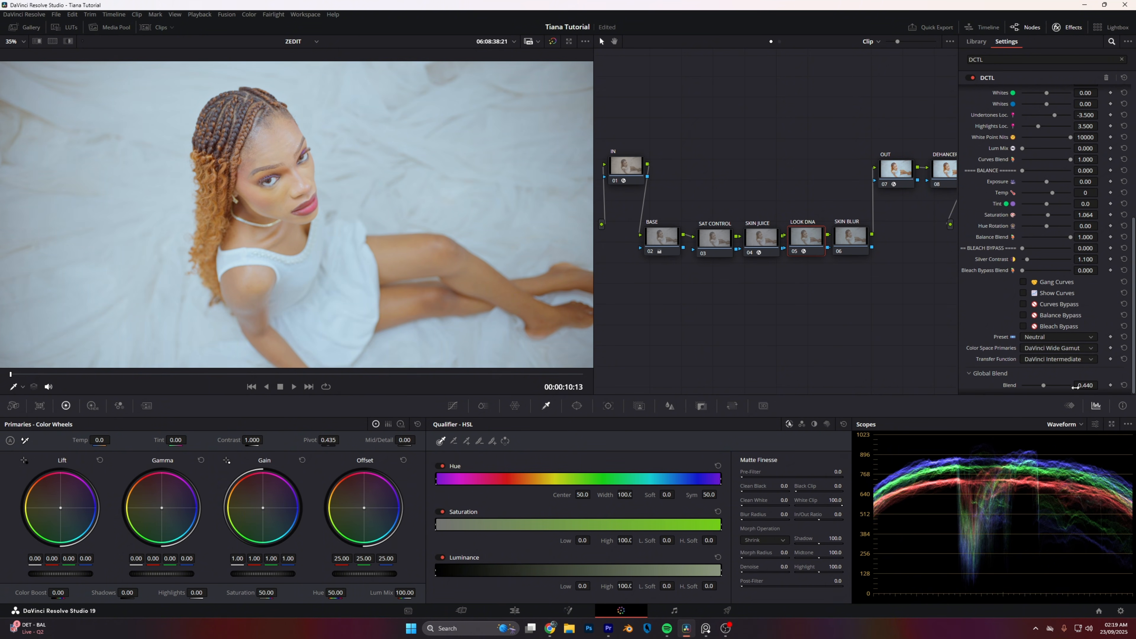
click(1092, 386)
key(Up)
Compare the image with and without the look by toggling the LOOK DNA node off and on
click(804, 235)
key(ctrl+d)
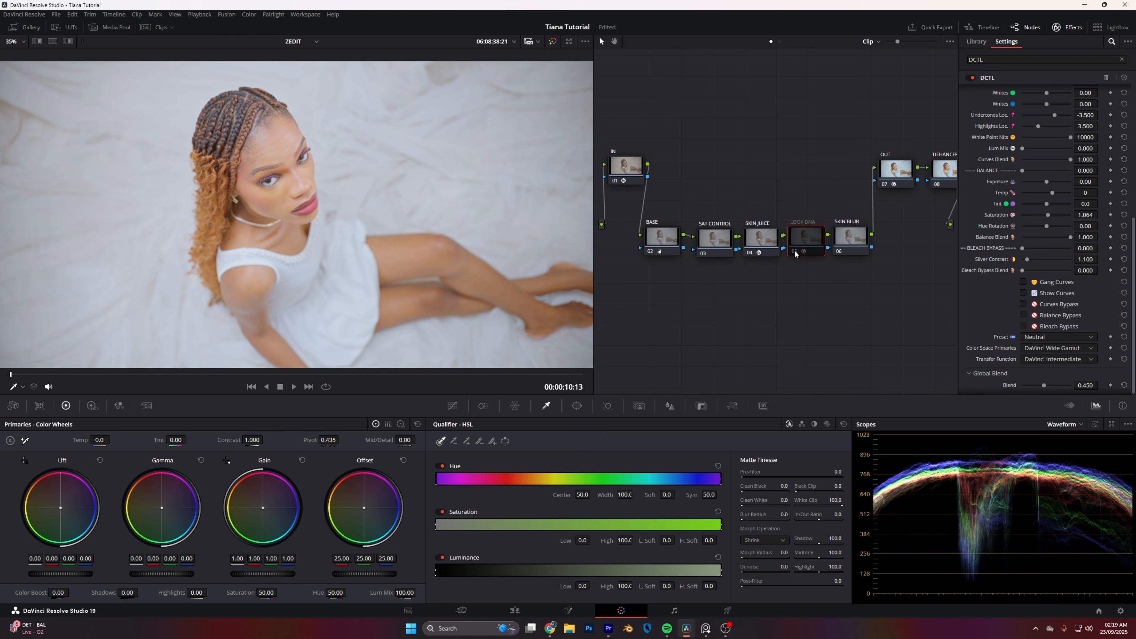
key(ctrl+d)
key(ctrl+d)
key(ctrl+d)
Isolate the skin in the SKIN BLUR node with a highlighted HSL qualifier, setting hue center 38.5, hue width 12.8 and denoise 28.8
click(849, 240)
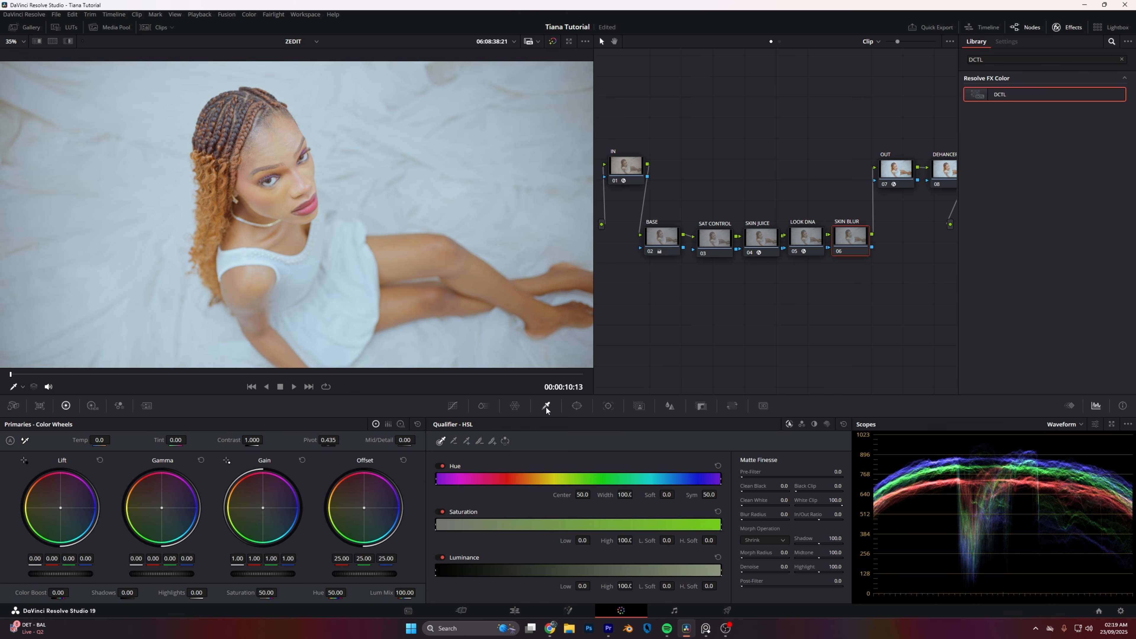
click(70, 42)
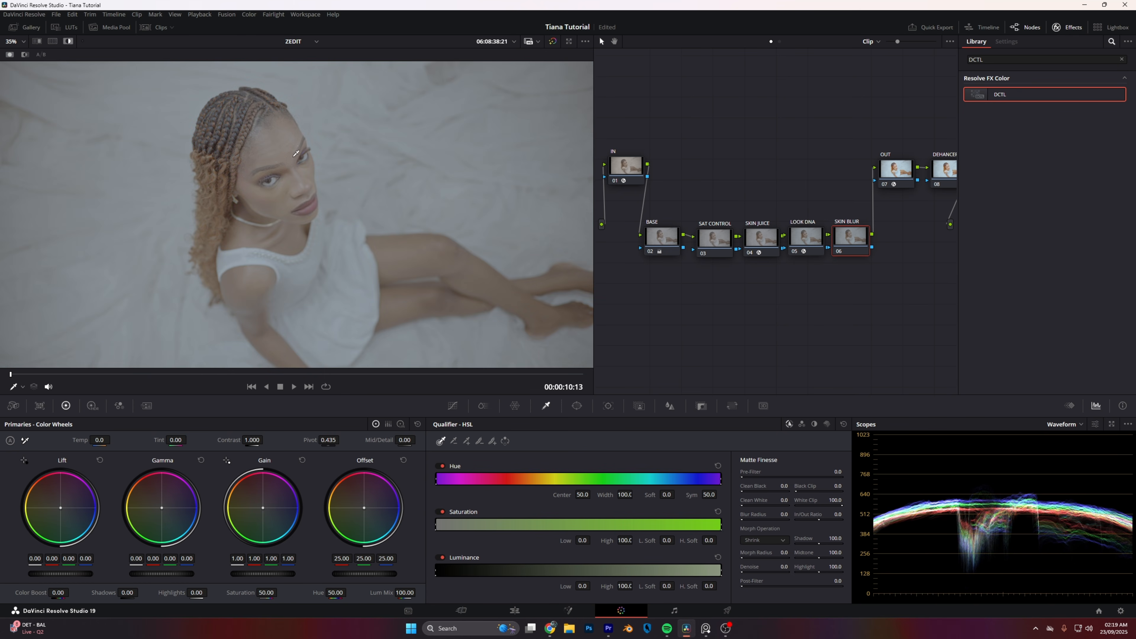
click(285, 132)
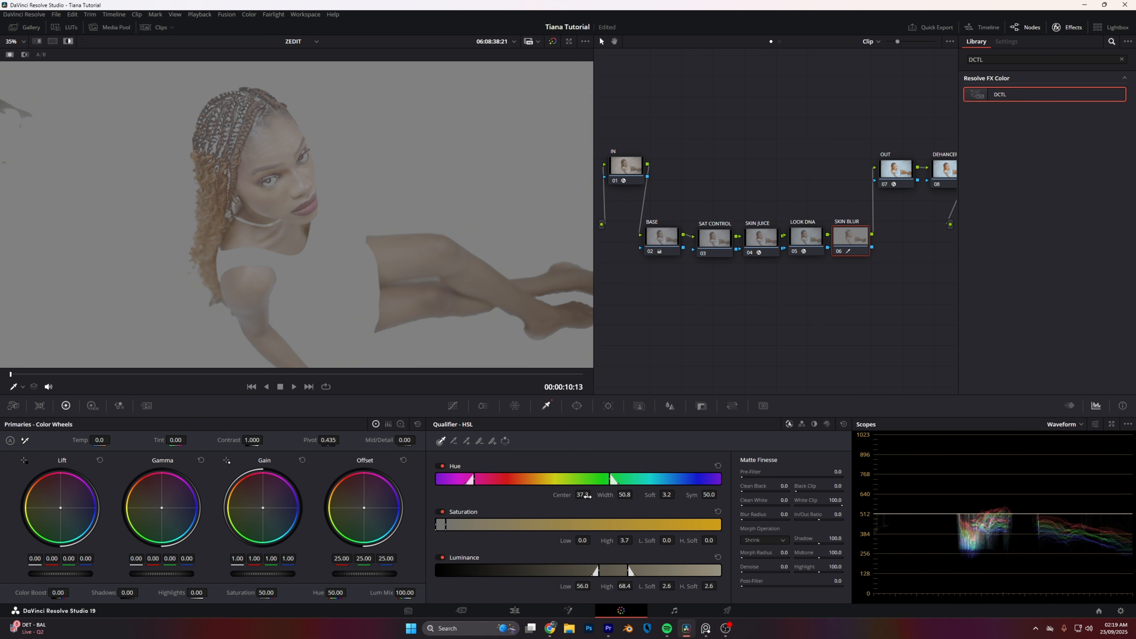
mouse_move(622, 495)
mouse_down()
mouse_move(600, 495)
mouse_move(636, 494)
mouse_up()
mouse_move(546, 475)
mouse_down()
mouse_move(562, 480)
mouse_move(546, 484)
mouse_up()
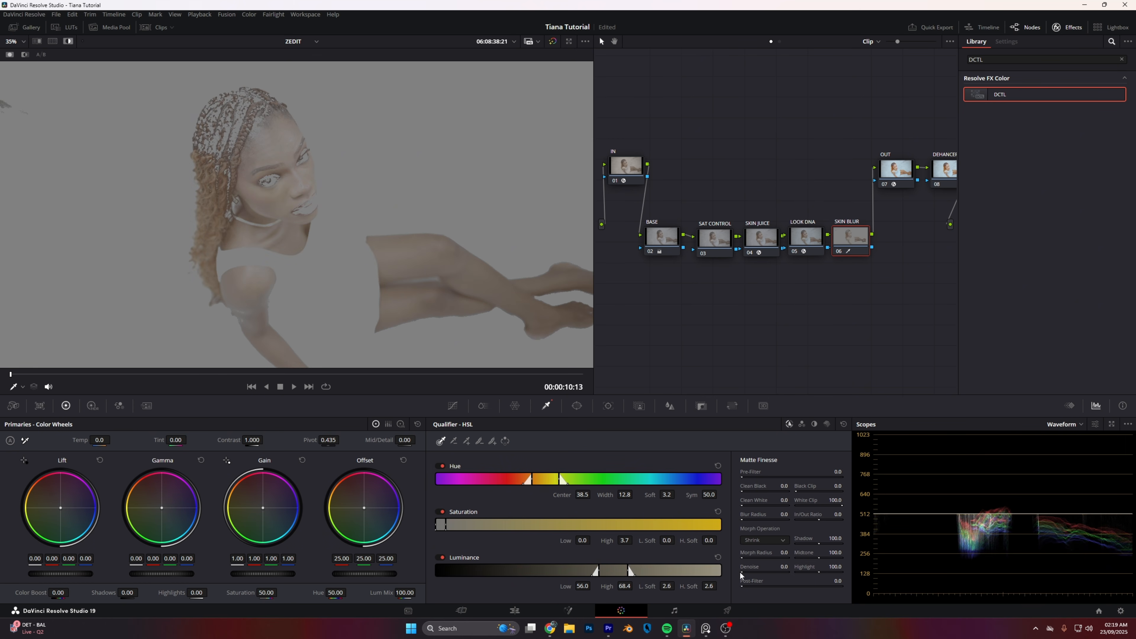
drag(782, 566, 790, 566)
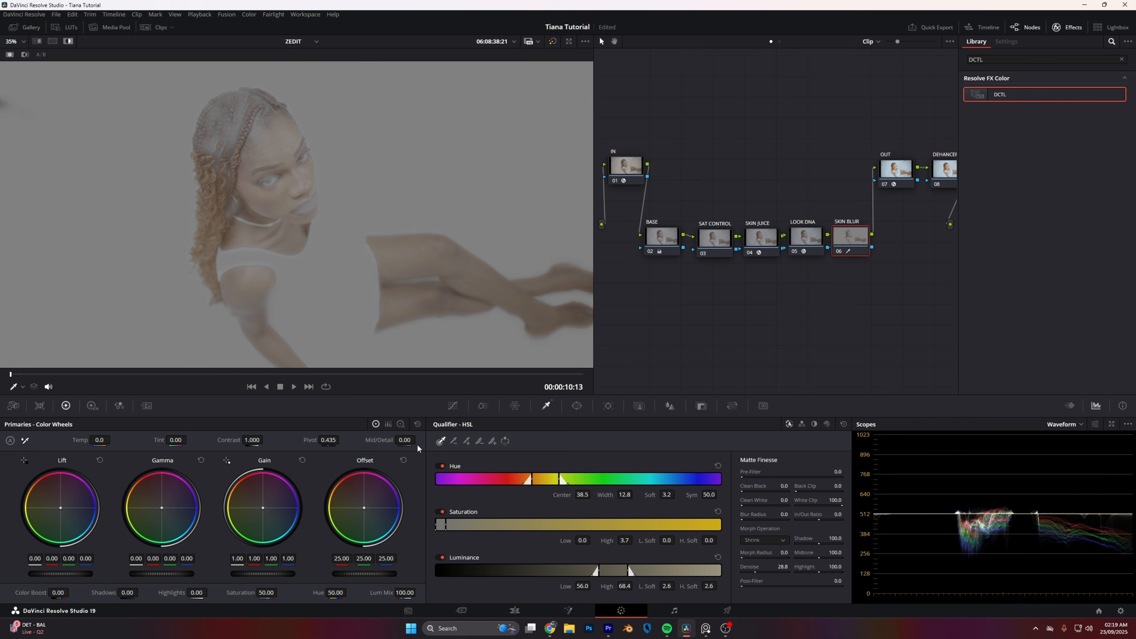
Soften the qualified skin with Mid/Detail at -35.50, turn off the highlight view and compare with the SKIN BLUR node off
drag(394, 440, 356, 439)
click(68, 41)
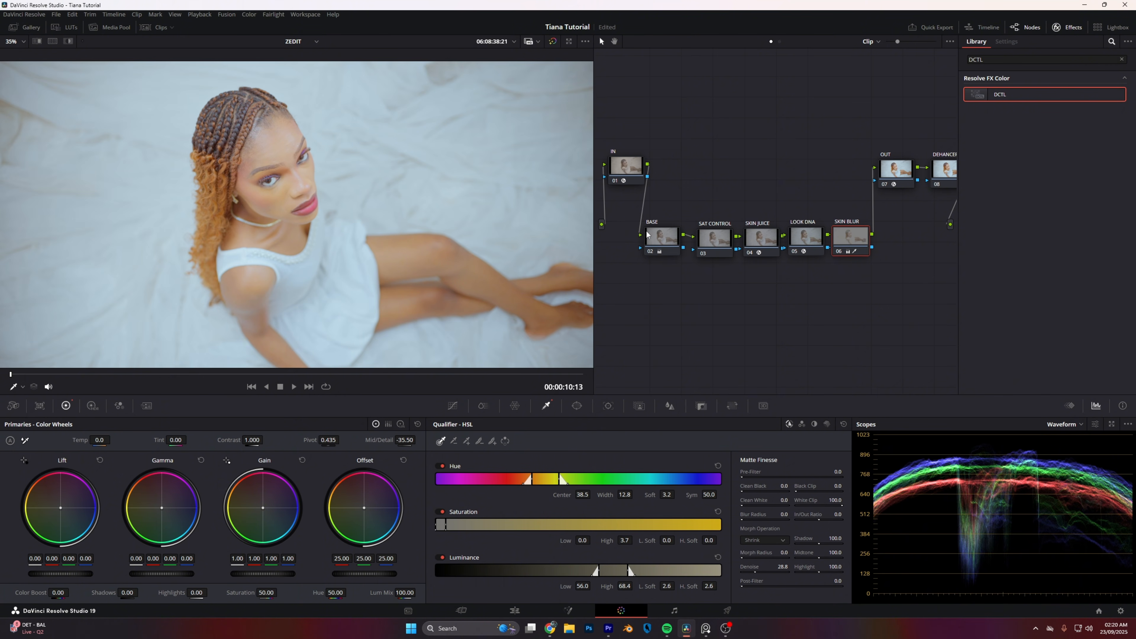
click(838, 251)
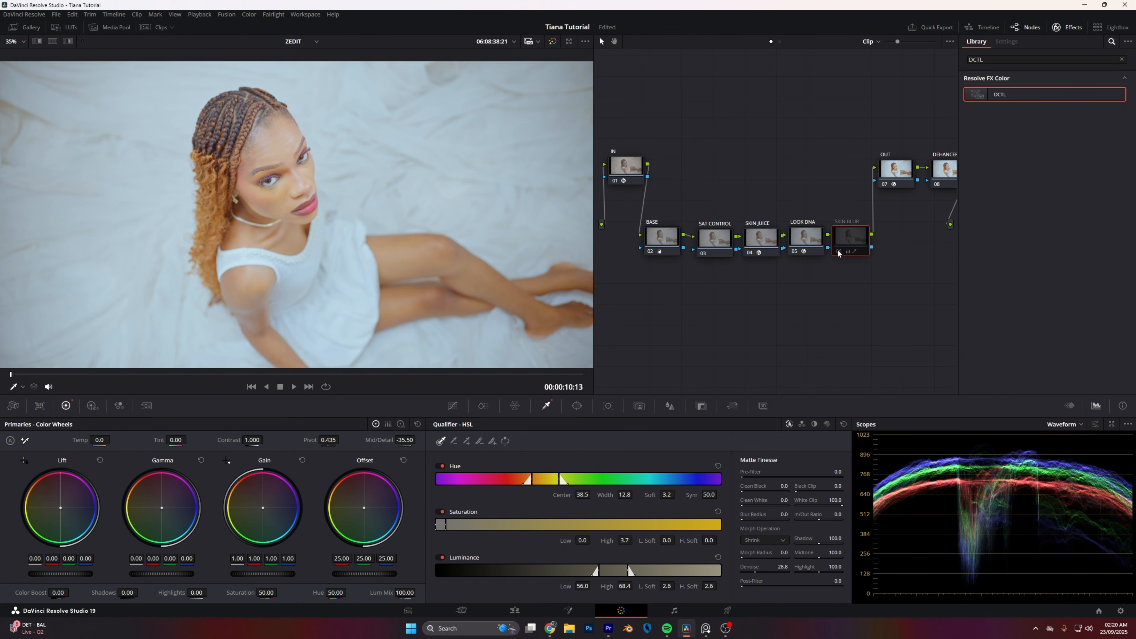
click(838, 250)
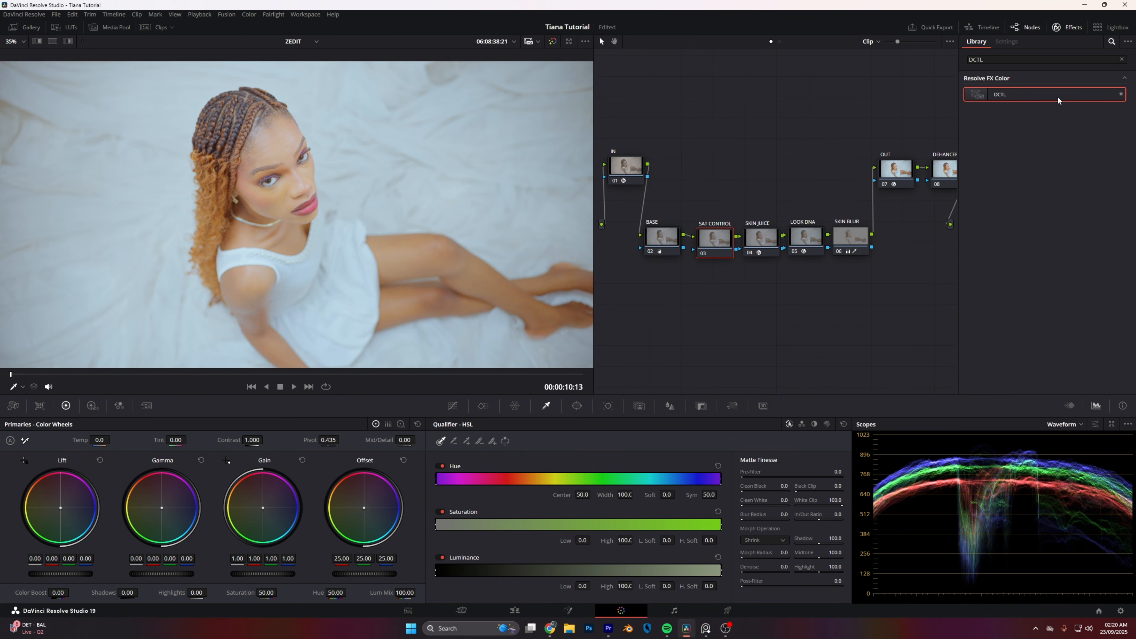
Apply the QT_Sat_Control_v1.0 DCTL to the SAT CONTROL node with Low Sat 0.220, Mid Sat 1.156 and High Sat 0.899
drag(1064, 95, 721, 237)
click(1057, 91)
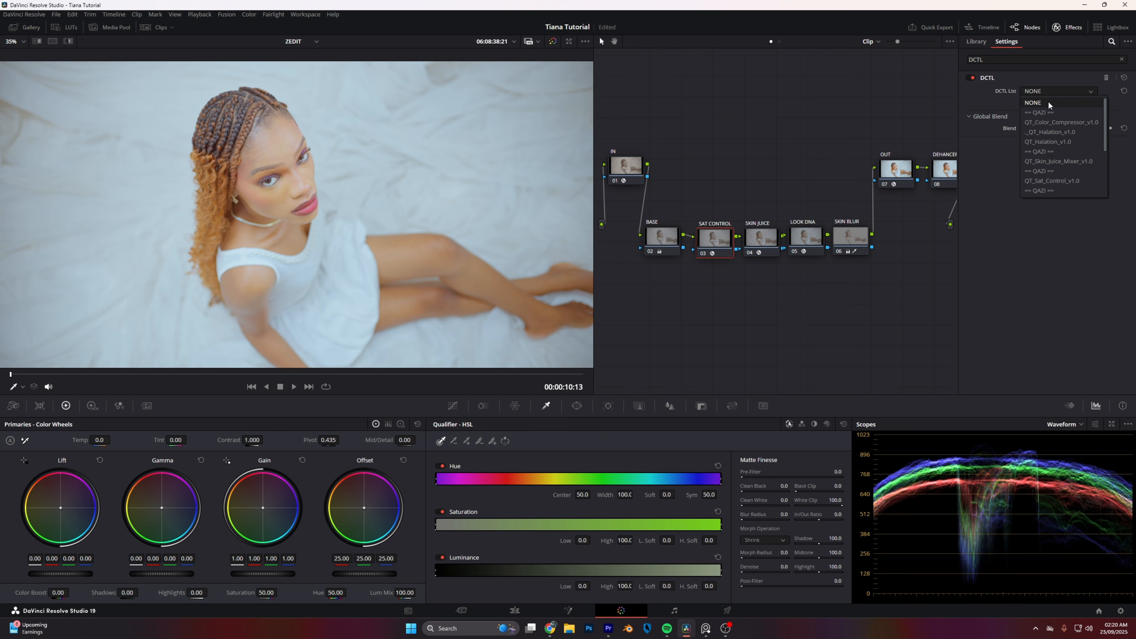
click(1059, 180)
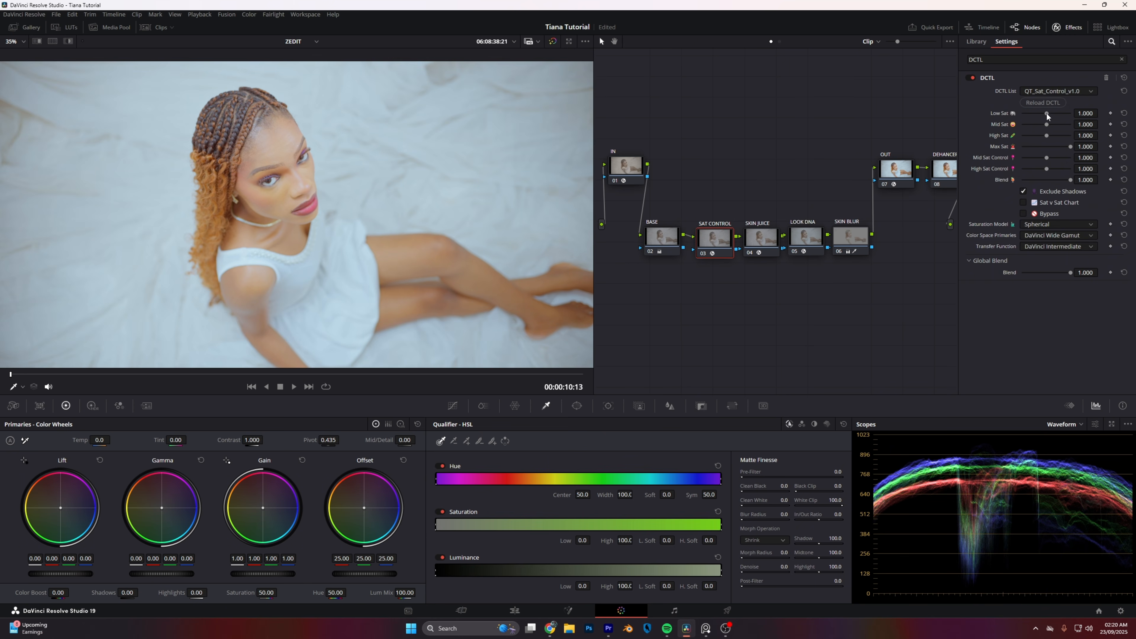
drag(1047, 113, 1072, 114)
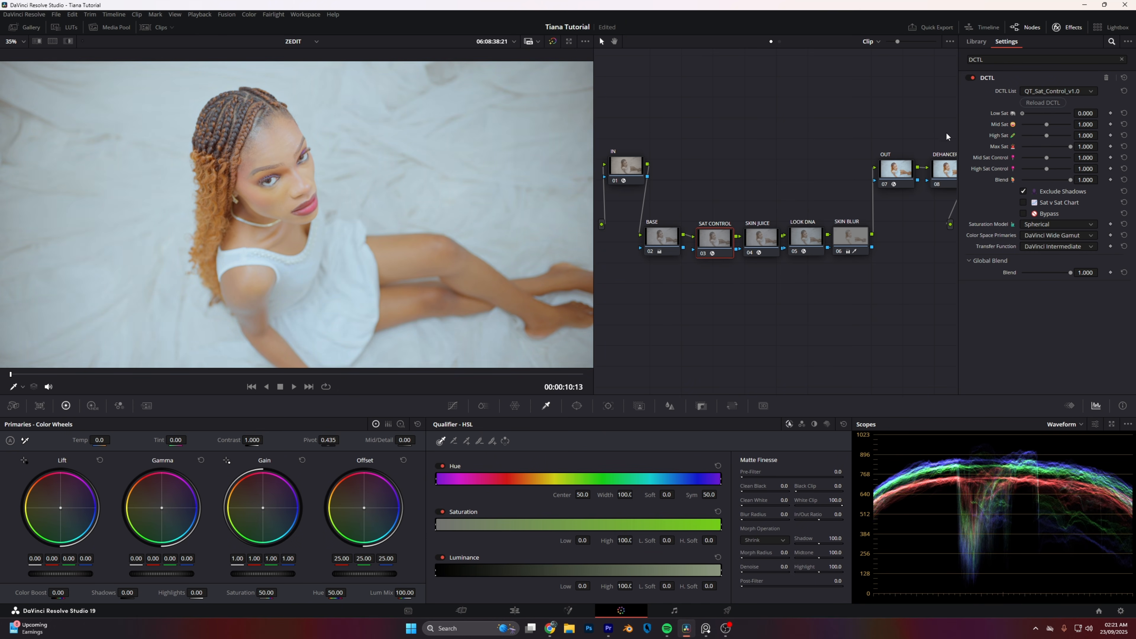
drag(1071, 113, 1046, 147)
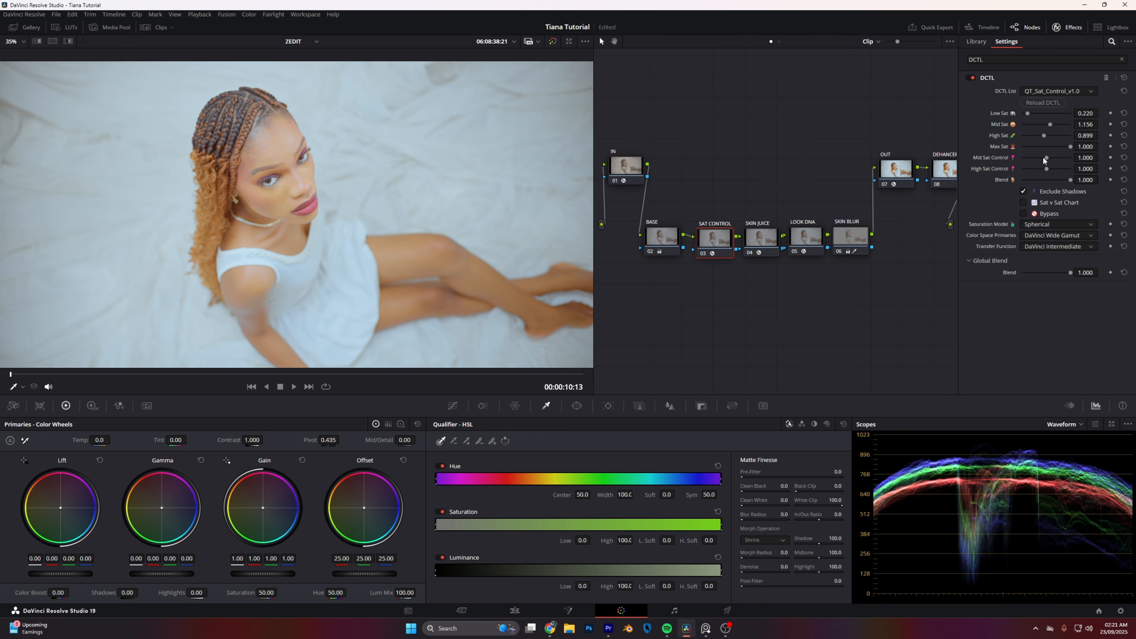
Set Mid Sat Control to 0.771 and Low Sat to 1.596 in the SAT CONTROL node's DCTL, keeping Exclude Shadows enabled
mouse_move(1046, 157)
mouse_down()
mouse_move(1011, 165)
mouse_move(1042, 162)
mouse_up()
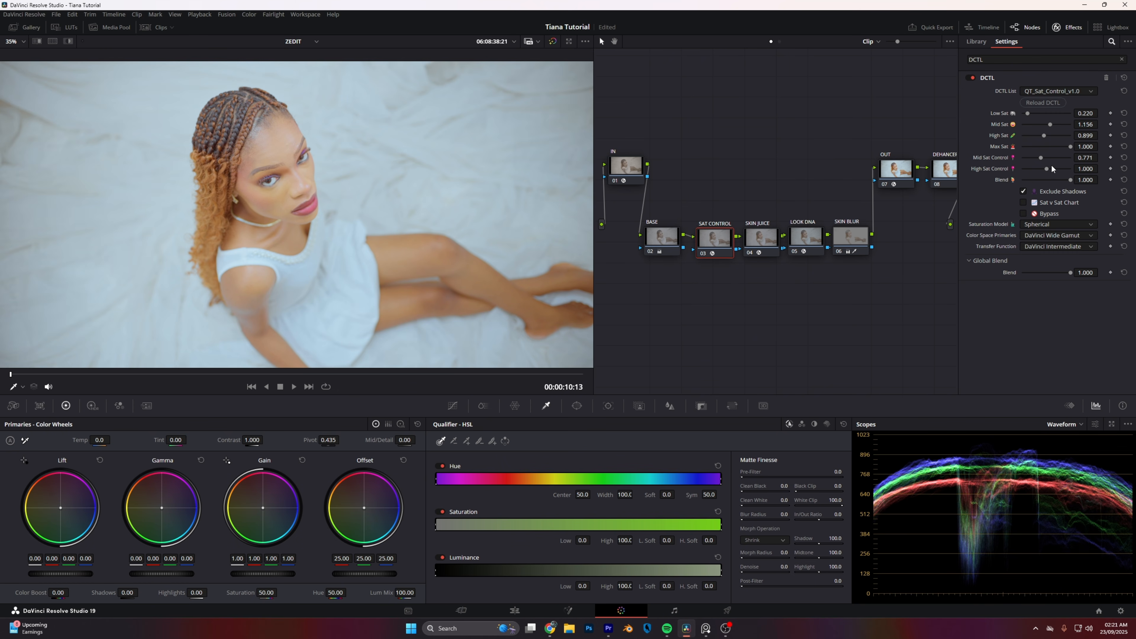
click(1023, 193)
drag(1071, 272, 981, 270)
drag(1028, 115, 1061, 117)
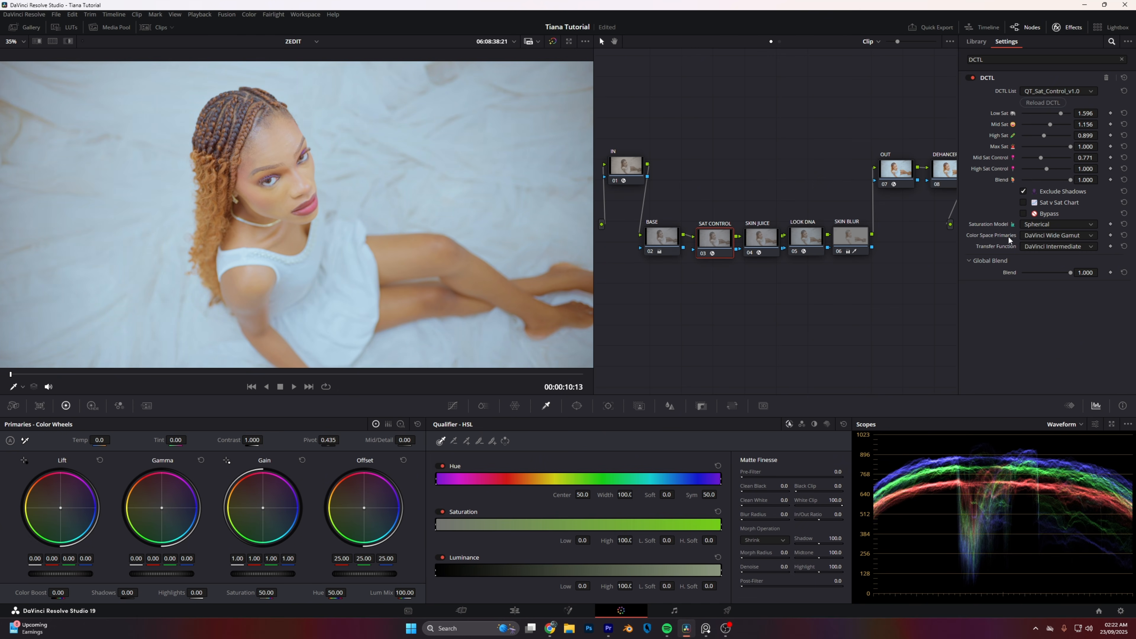
Compare the image with and without the saturation adjustments by toggling the SAT CONTROL node off and on
click(703, 254)
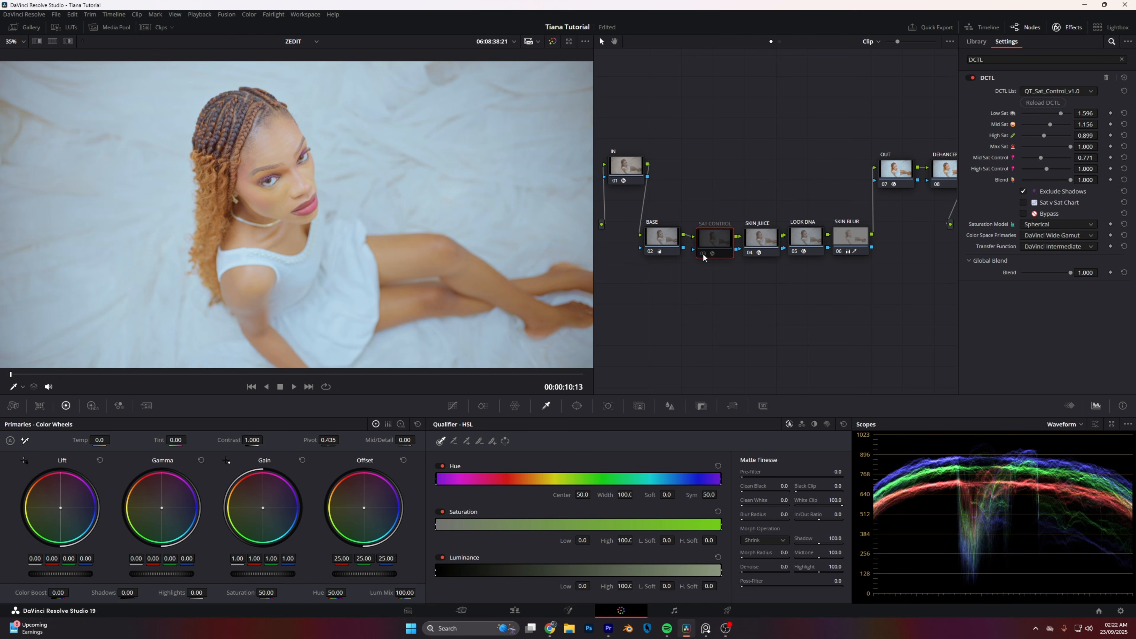
click(703, 254)
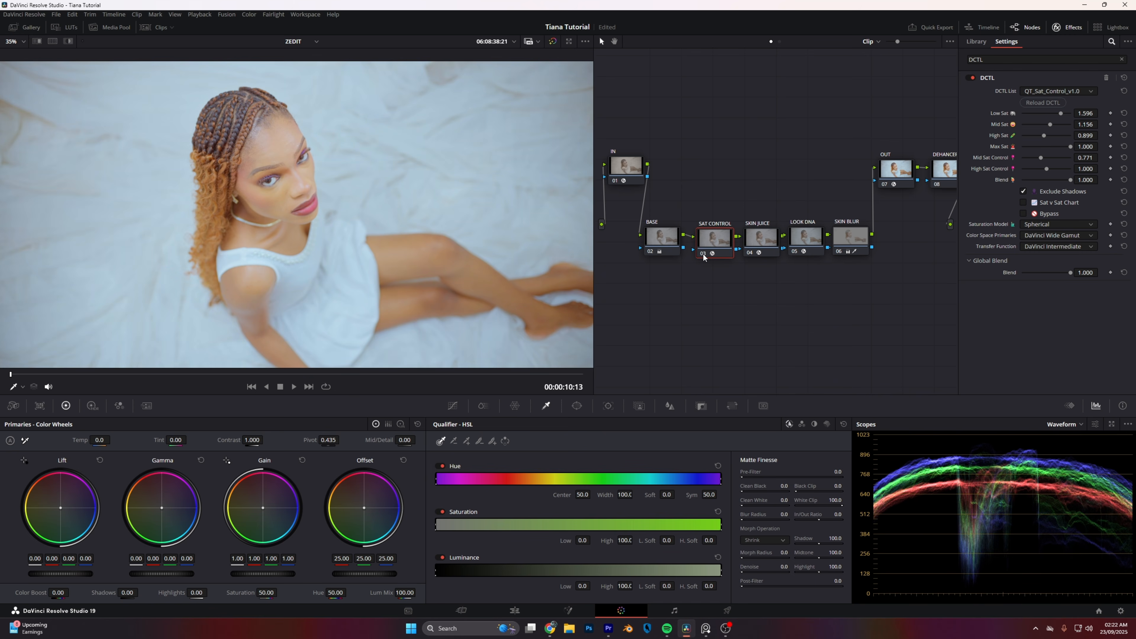
click(703, 255)
click(703, 255)
click(703, 254)
click(703, 254)
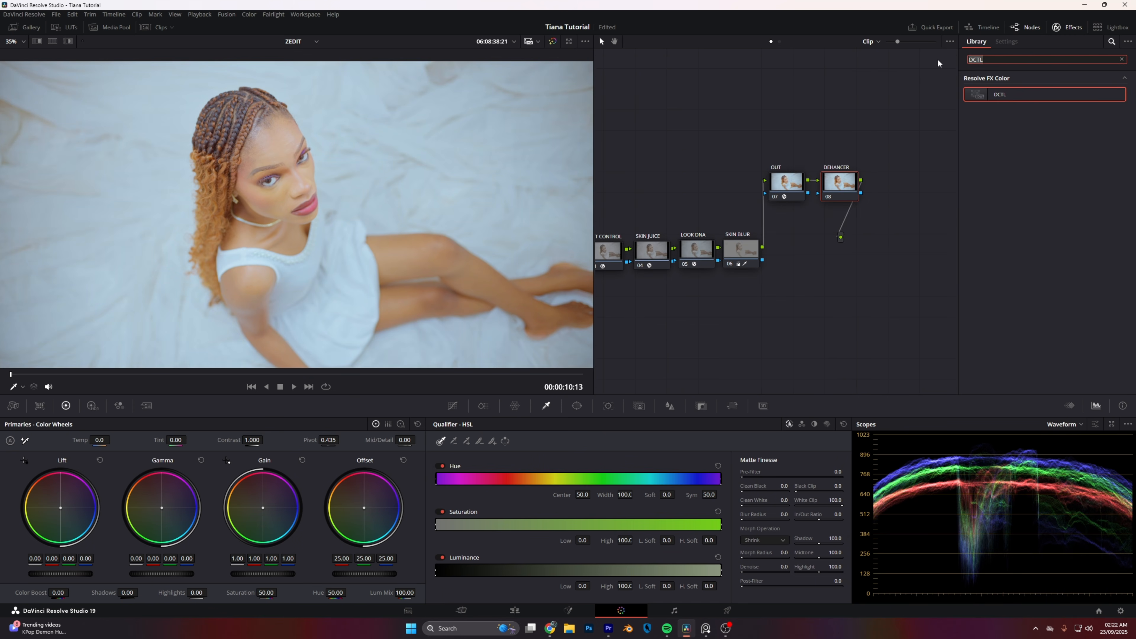
Find the Dehancer Pro film emulation effect and apply it to the DEHANCER node, with its settings sections collapsed
text(DEHAN)
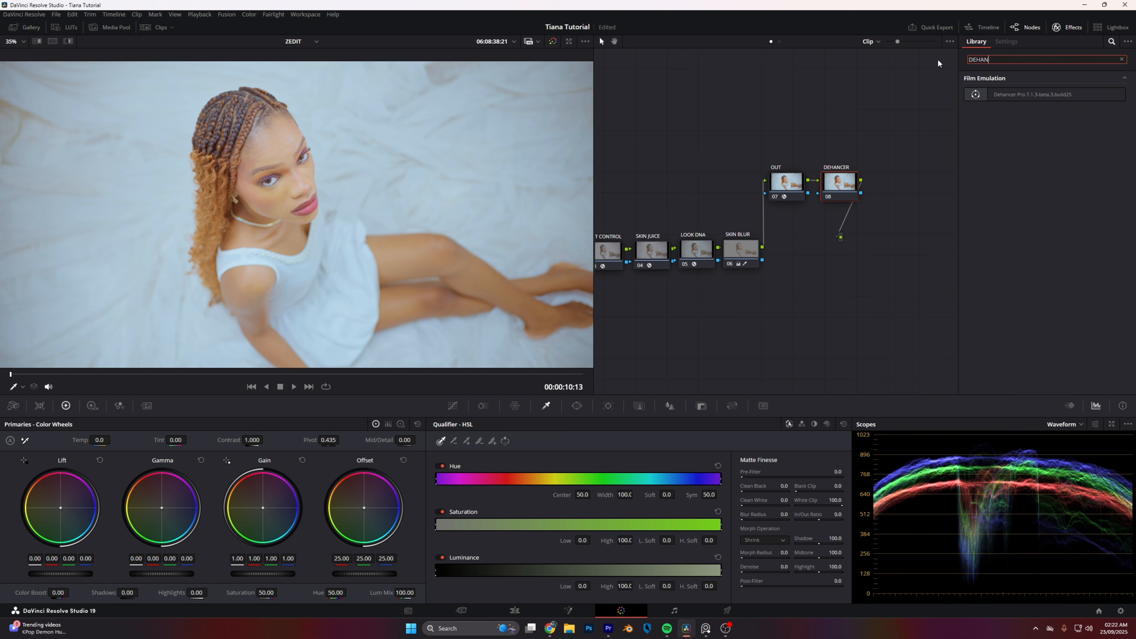
drag(1045, 97, 841, 187)
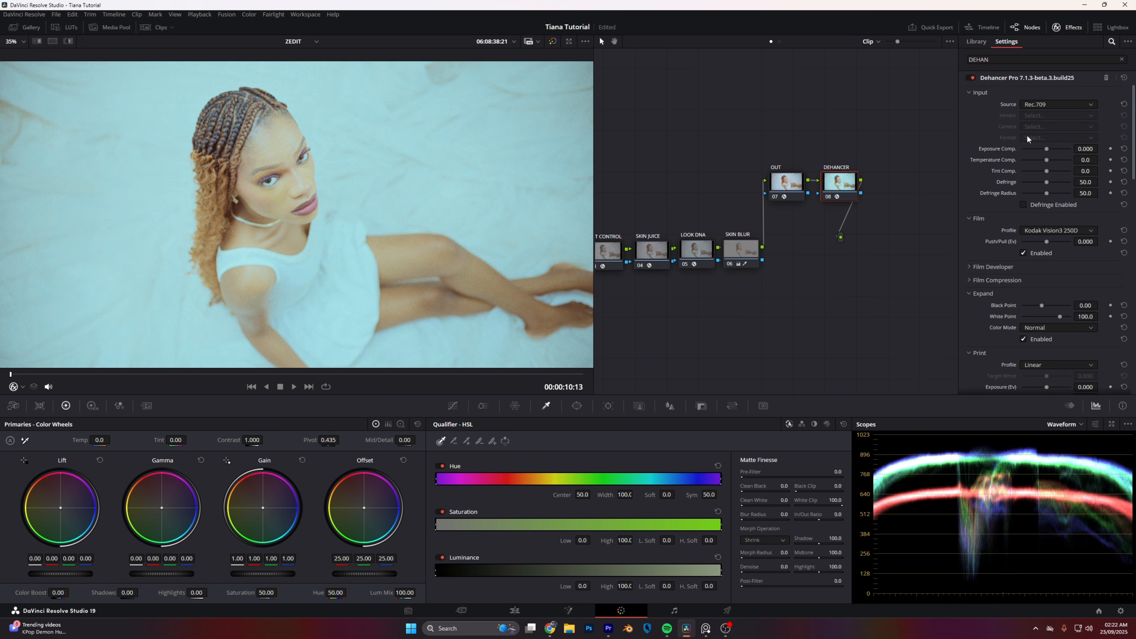
click(989, 92)
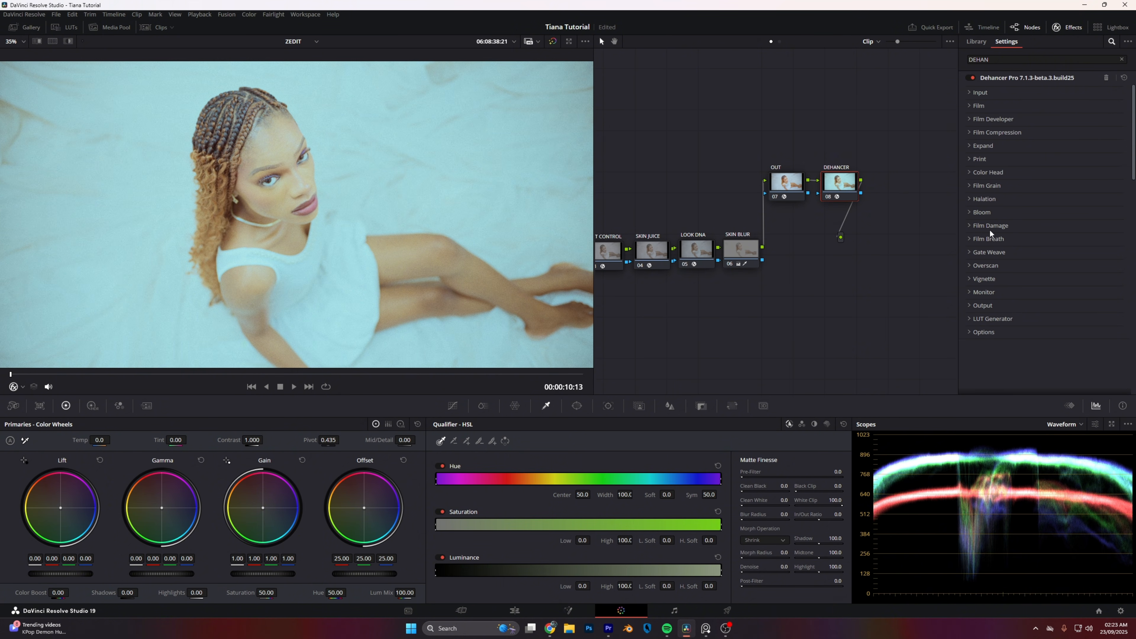
Disable Dehancer's Film Grain and its Kodak Vision3 250D Film profile
click(984, 185)
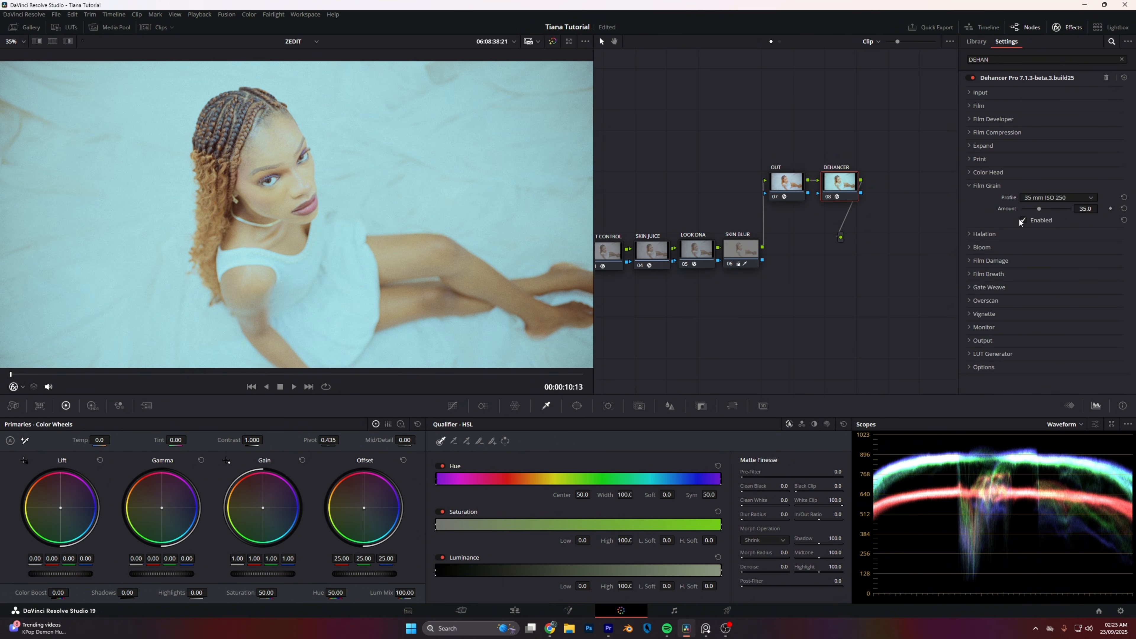
click(1024, 221)
click(986, 186)
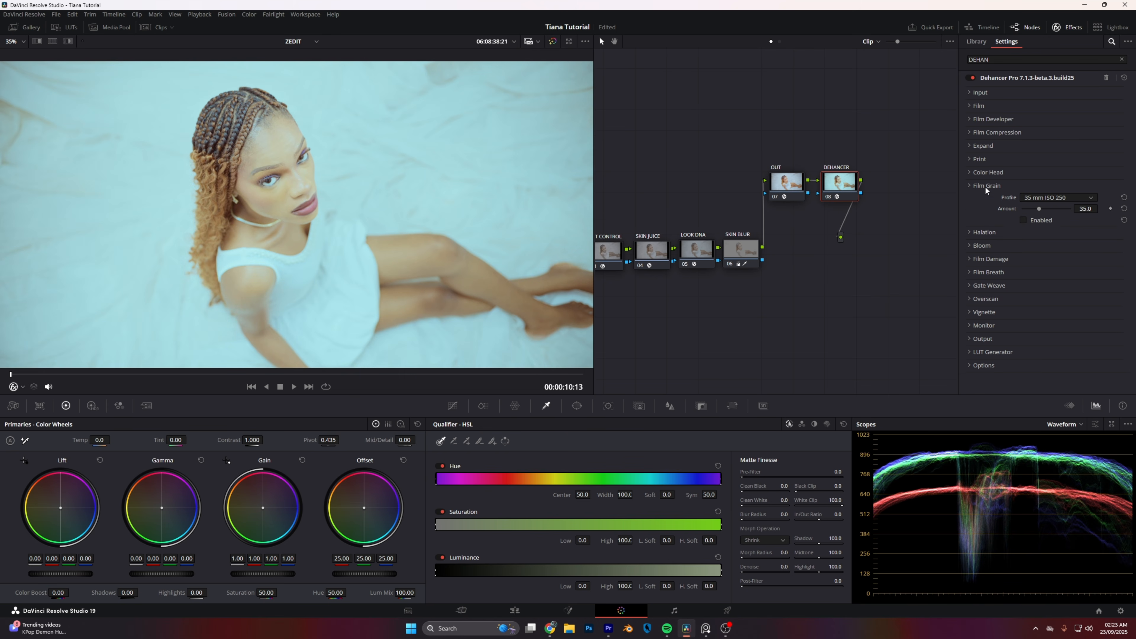
click(984, 110)
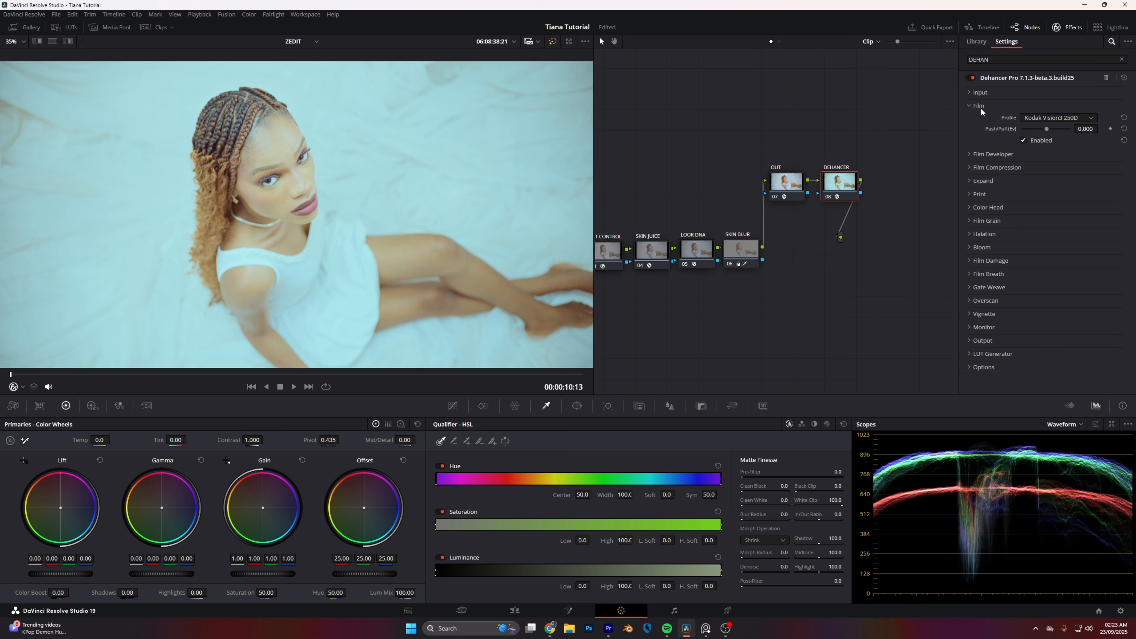
click(1024, 140)
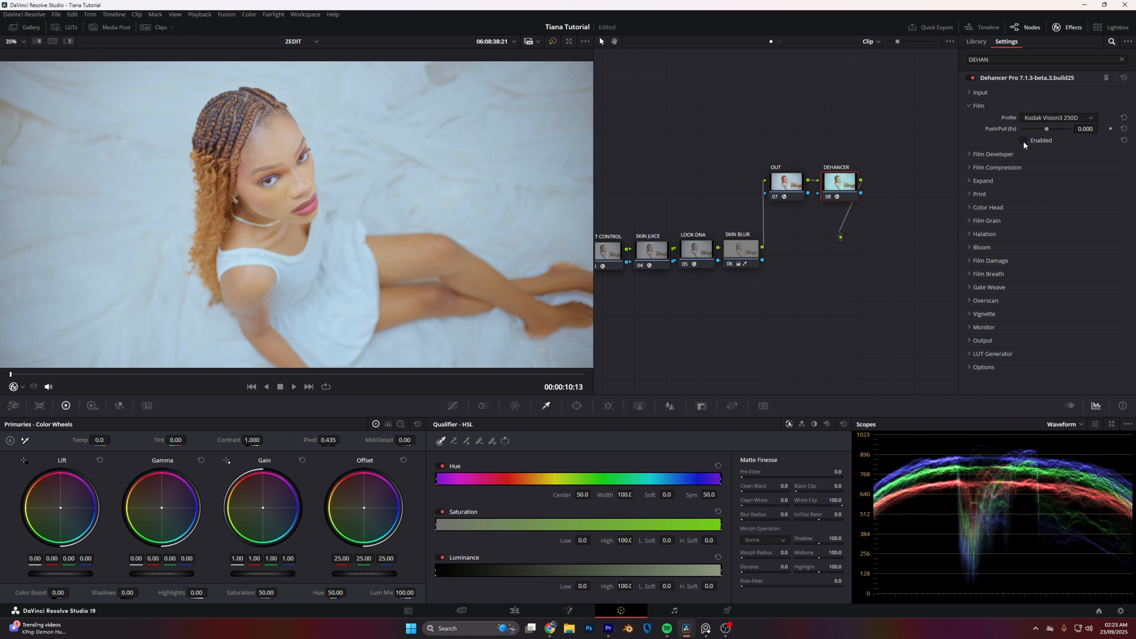
click(978, 105)
Raise the Color Boost slightly in Dehancer's Film Developer settings
click(987, 125)
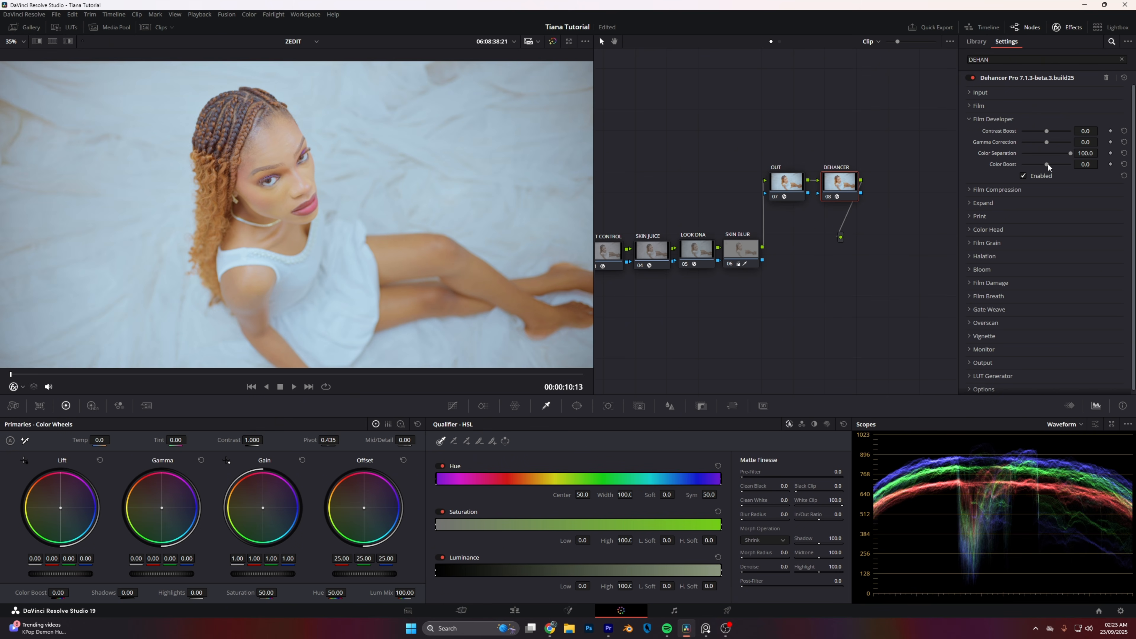
drag(1052, 164, 1050, 166)
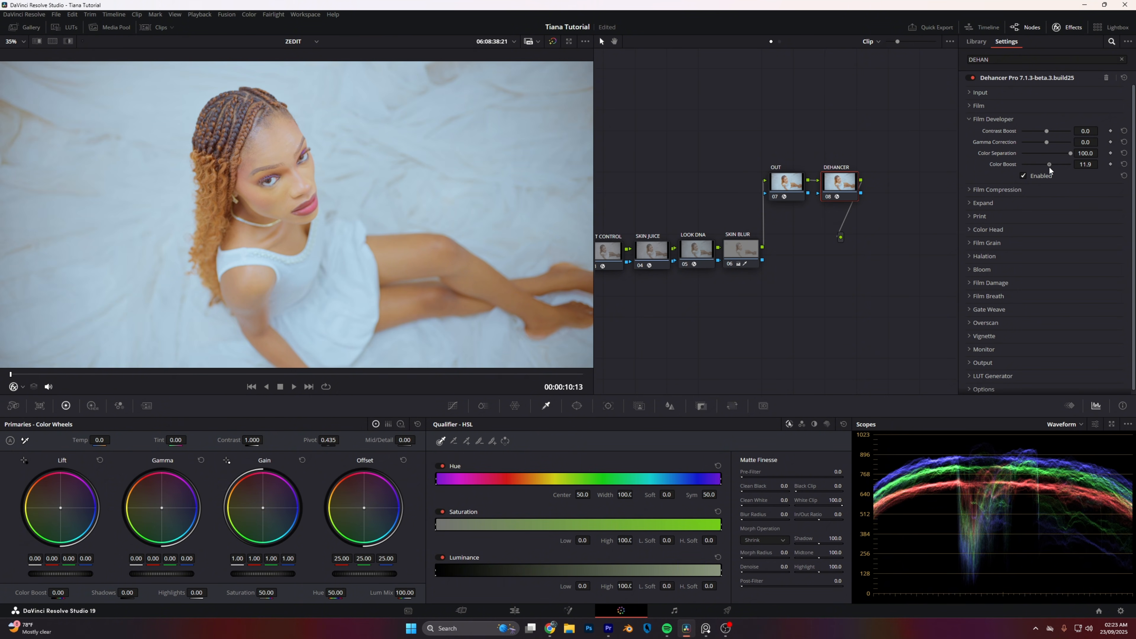
mouse_move(1064, 166)
mouse_down()
mouse_move(1033, 166)
mouse_move(1051, 167)
mouse_up()
click(991, 119)
Enable Dehancer's Film Compression, try low Impact amounts against the uncompressed image, and set Impact to 20
click(987, 132)
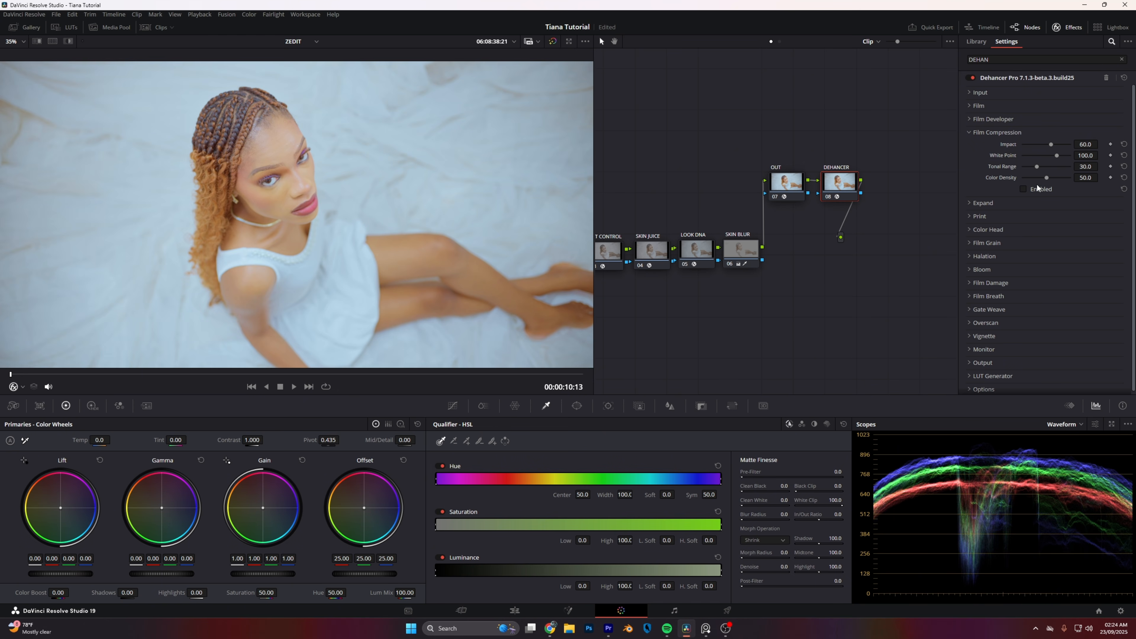
click(1023, 189)
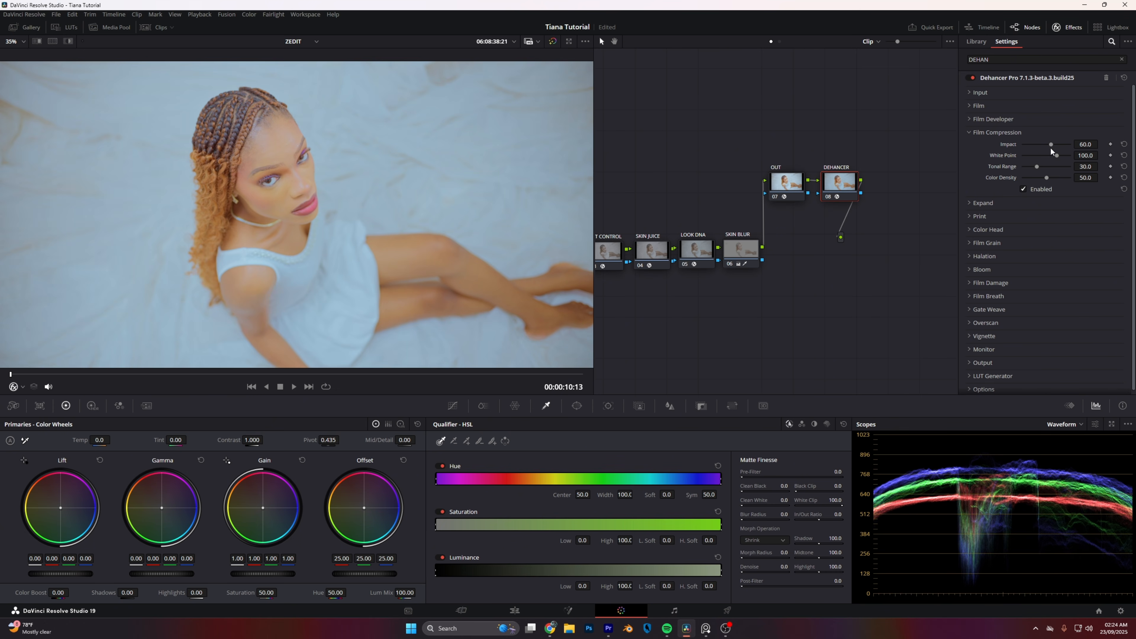
drag(1052, 145, 1026, 145)
click(1024, 189)
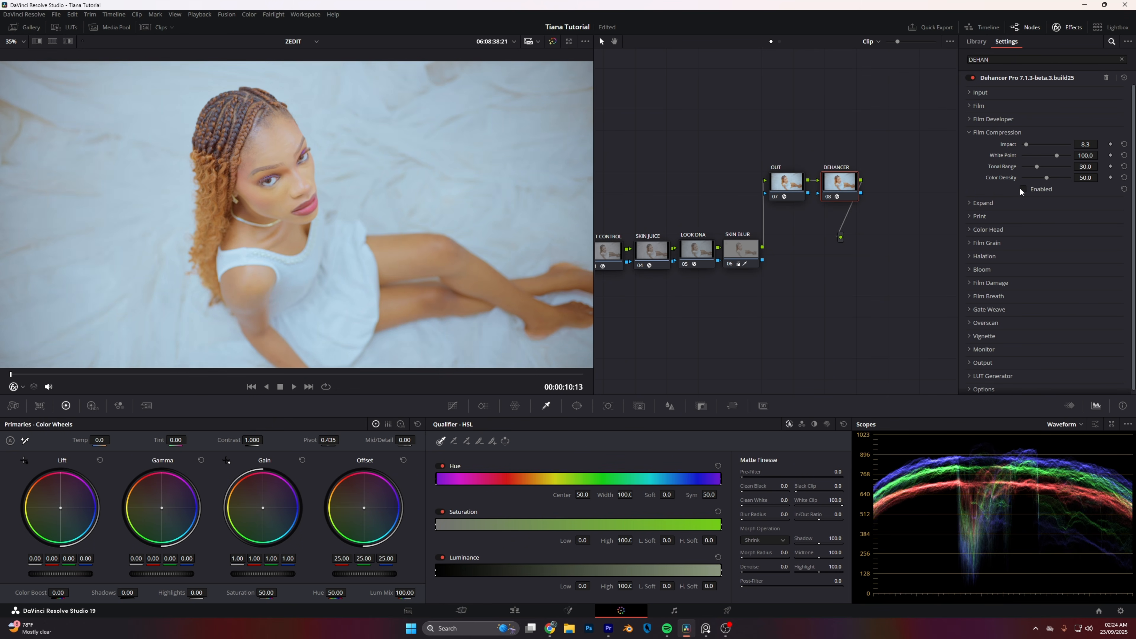
click(1022, 189)
drag(1026, 142, 1030, 142)
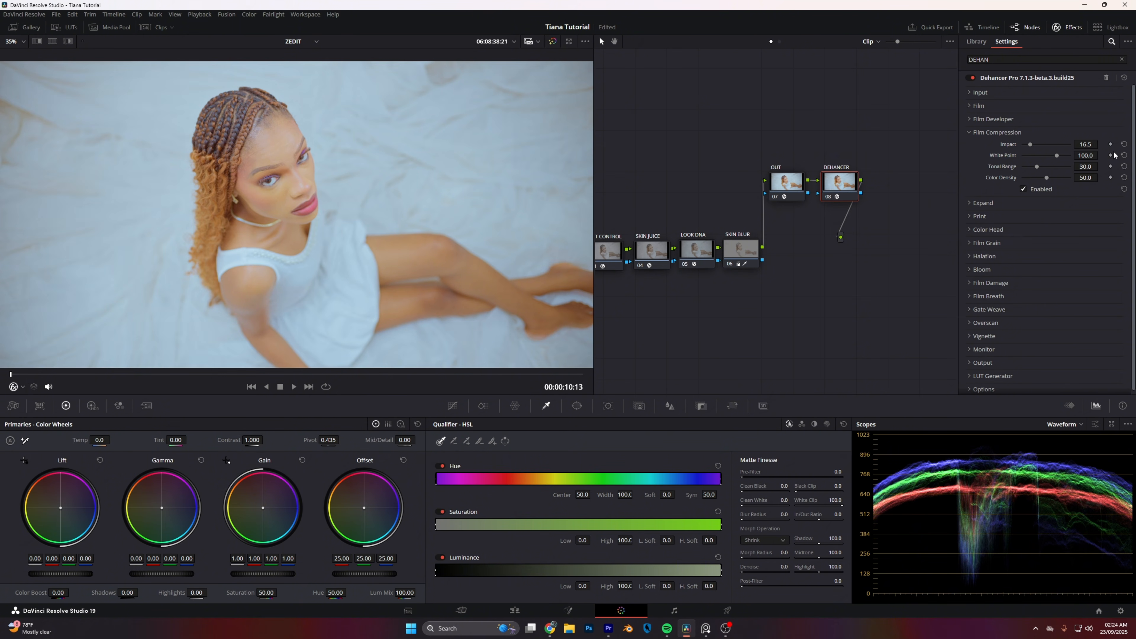
double_click(1090, 144)
text(20)
key(Return)
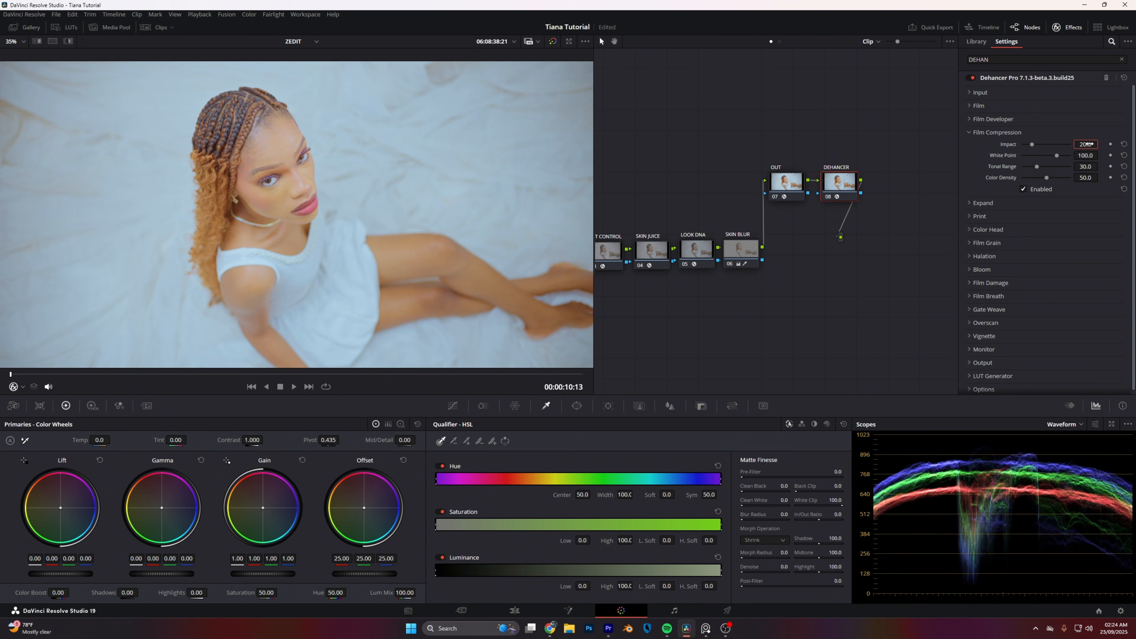
Compare the image with Film Compression off and on, and reduce its Impact to 10
click(1021, 189)
click(1021, 189)
click(1089, 144)
text(10)
key(Return)
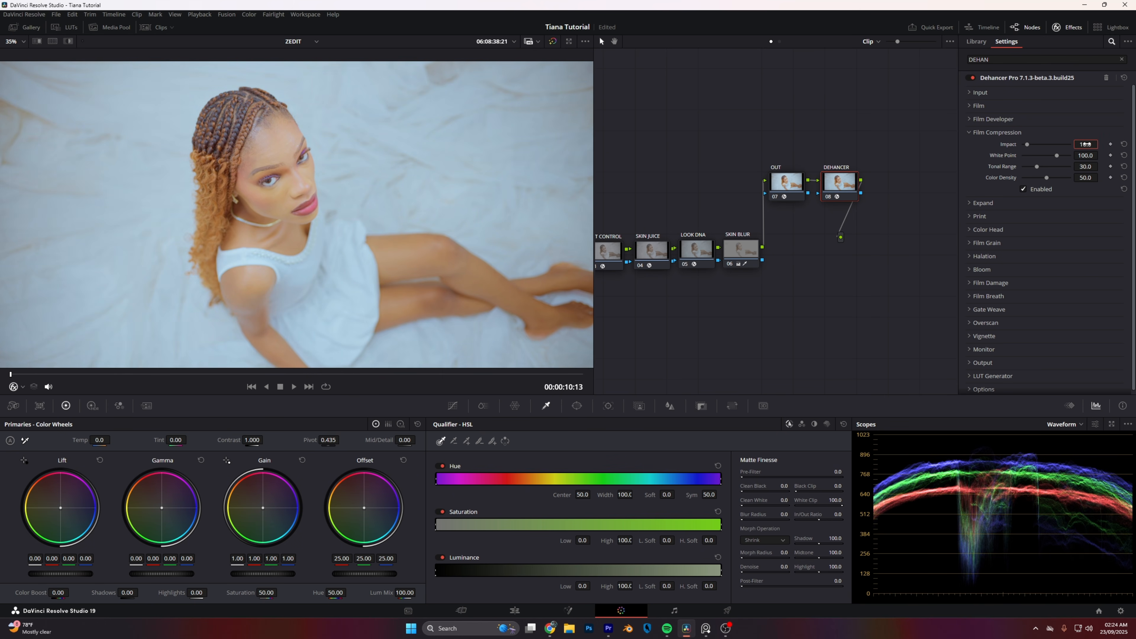
click(1000, 135)
Check Dehancer's Print settings and slightly lower the Amplify amount of the 35 mm / Super 35 Bloom
click(982, 158)
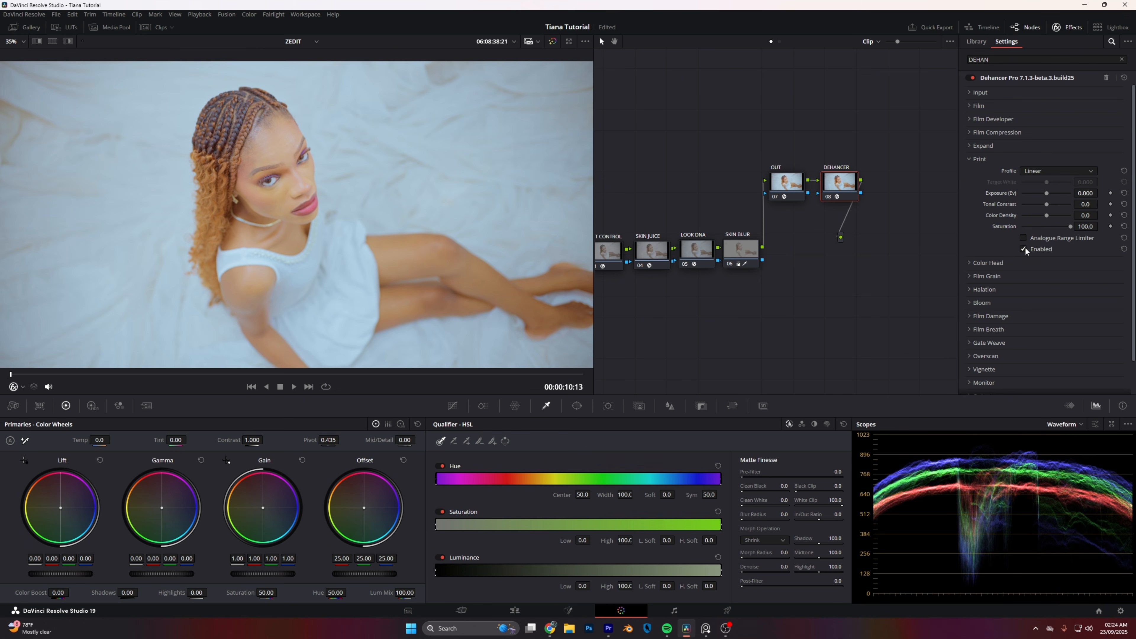
click(982, 159)
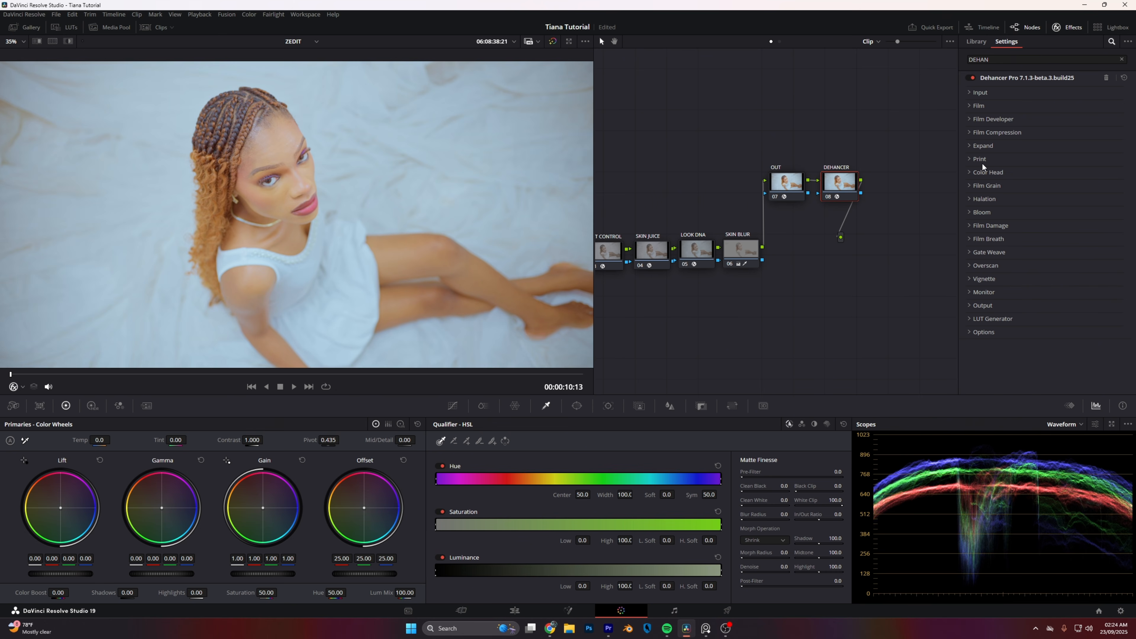
click(982, 216)
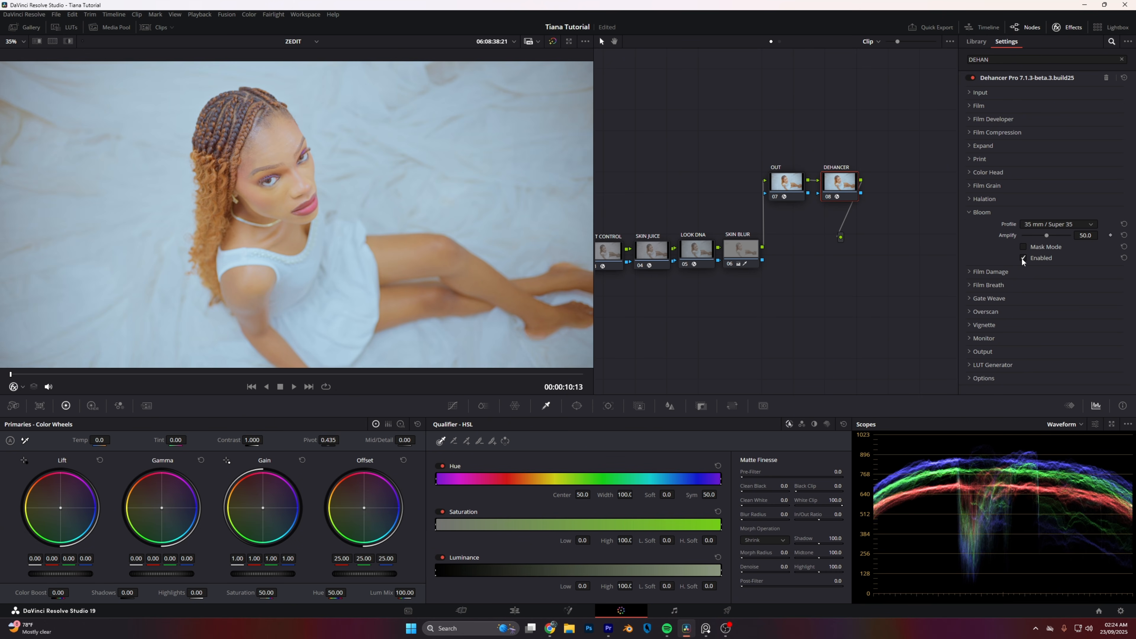
drag(1044, 232, 1043, 234)
click(988, 211)
Enable Dehancer's Color Head and set its Highlights Tone to -10
click(988, 171)
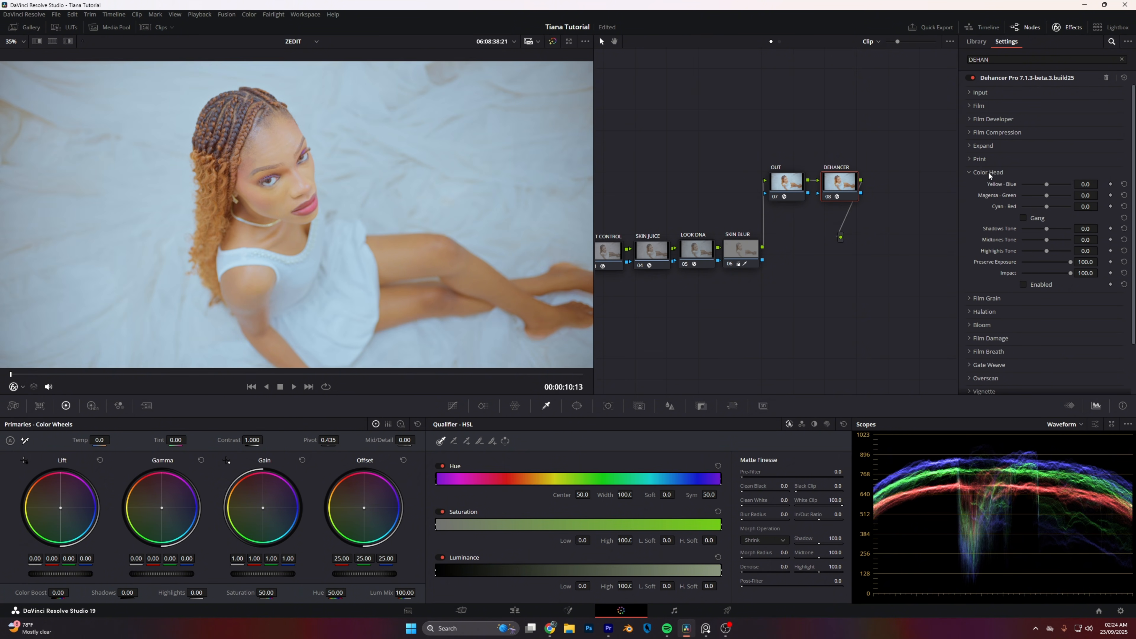
click(1023, 285)
drag(1046, 250, 1041, 253)
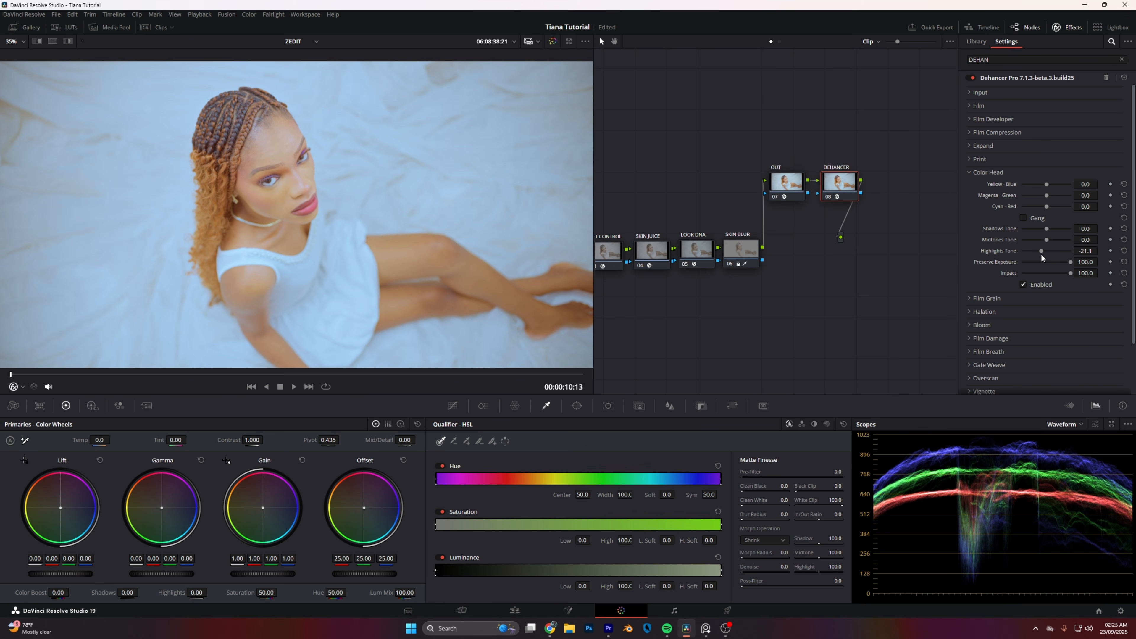
click(1084, 251)
text(-10)
key(Return)
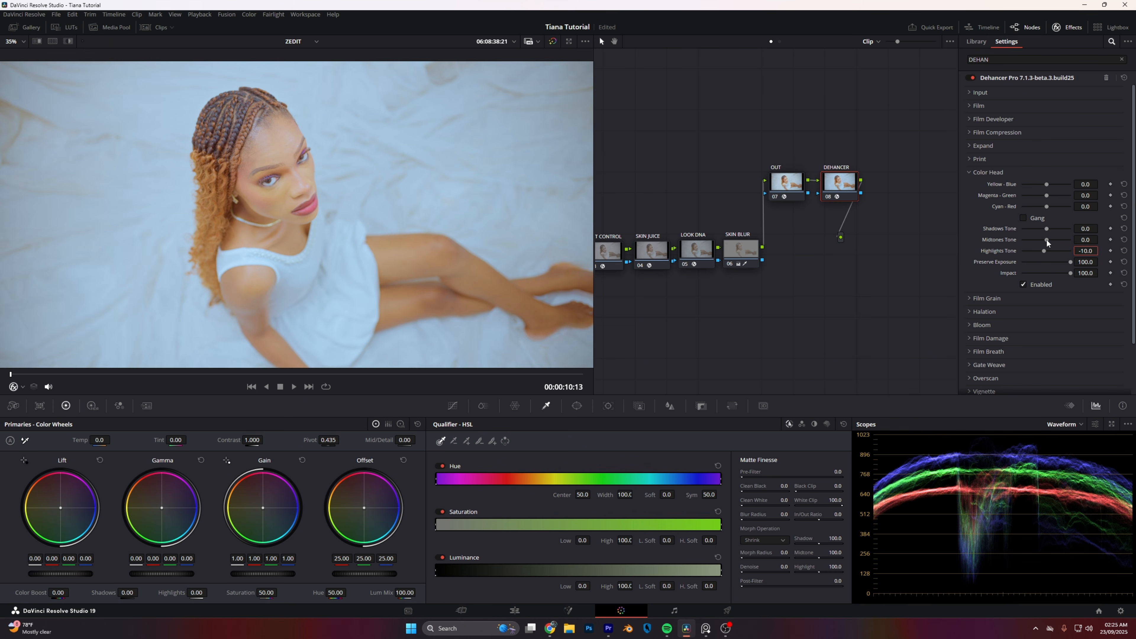
Set the Color Head's Midtones Tone to -5 and compare the image with Color Head off and on
drag(1046, 240, 1051, 240)
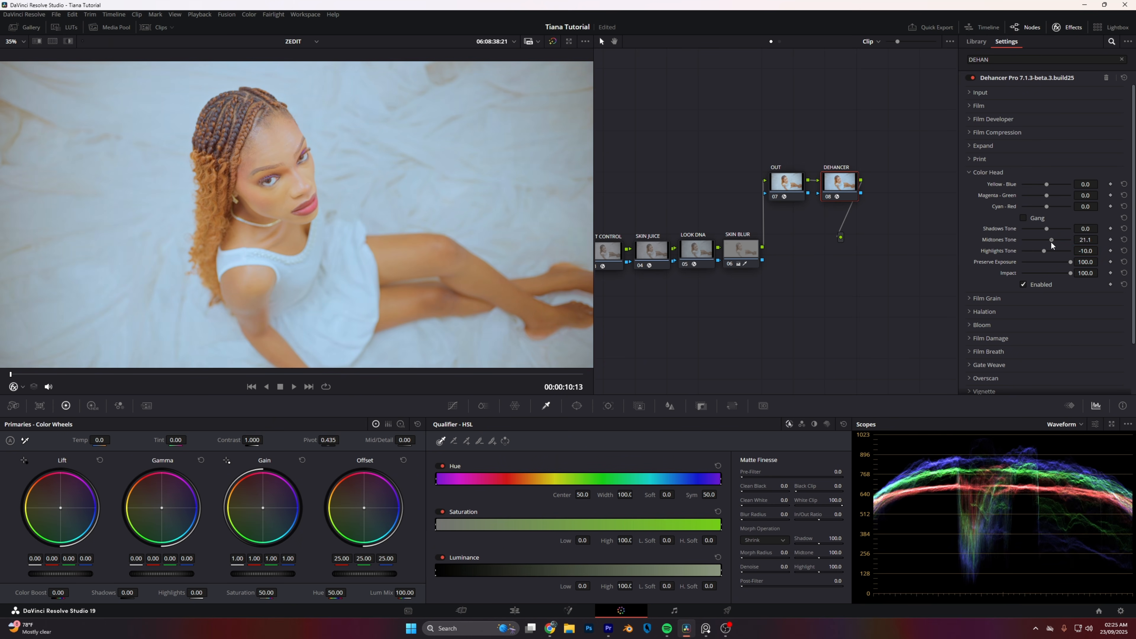
click(1090, 240)
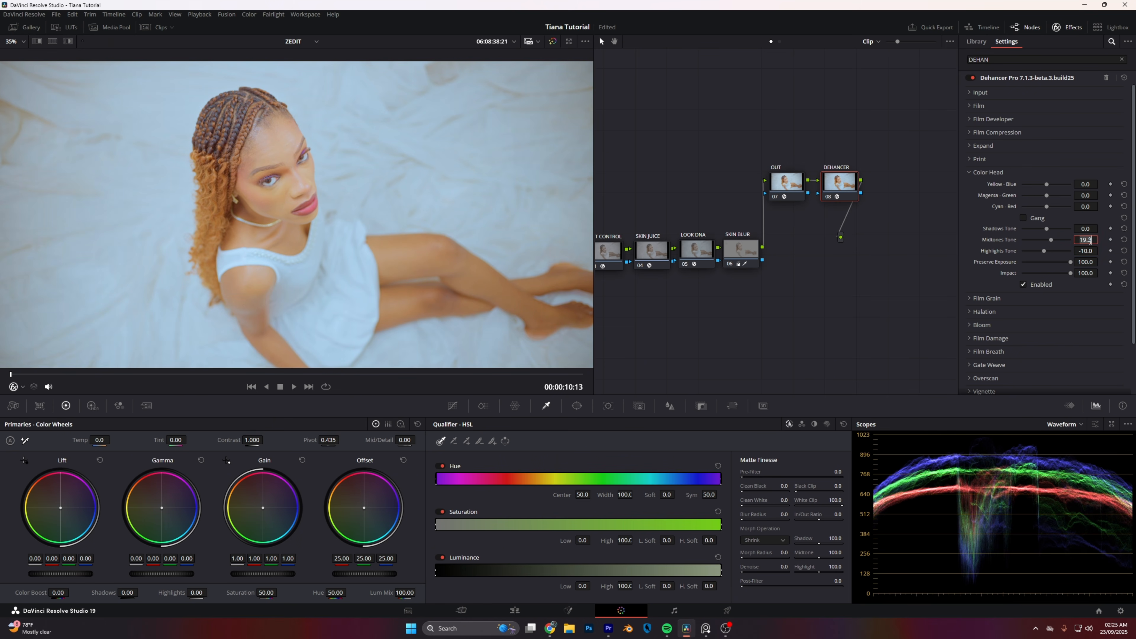
text(-5)
key(Return)
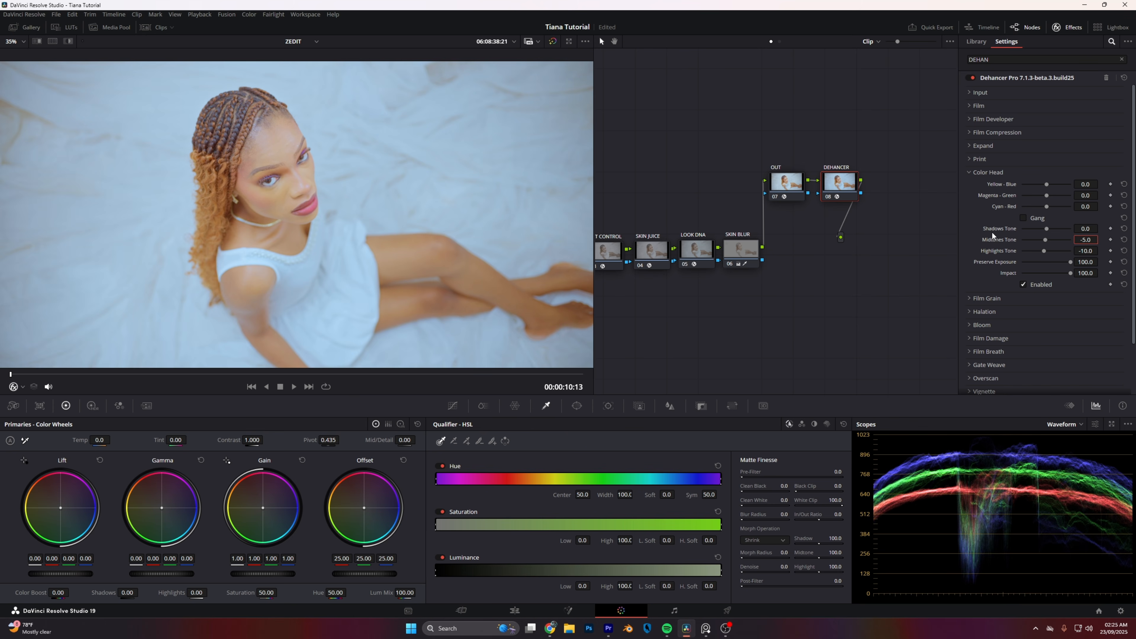
click(1022, 283)
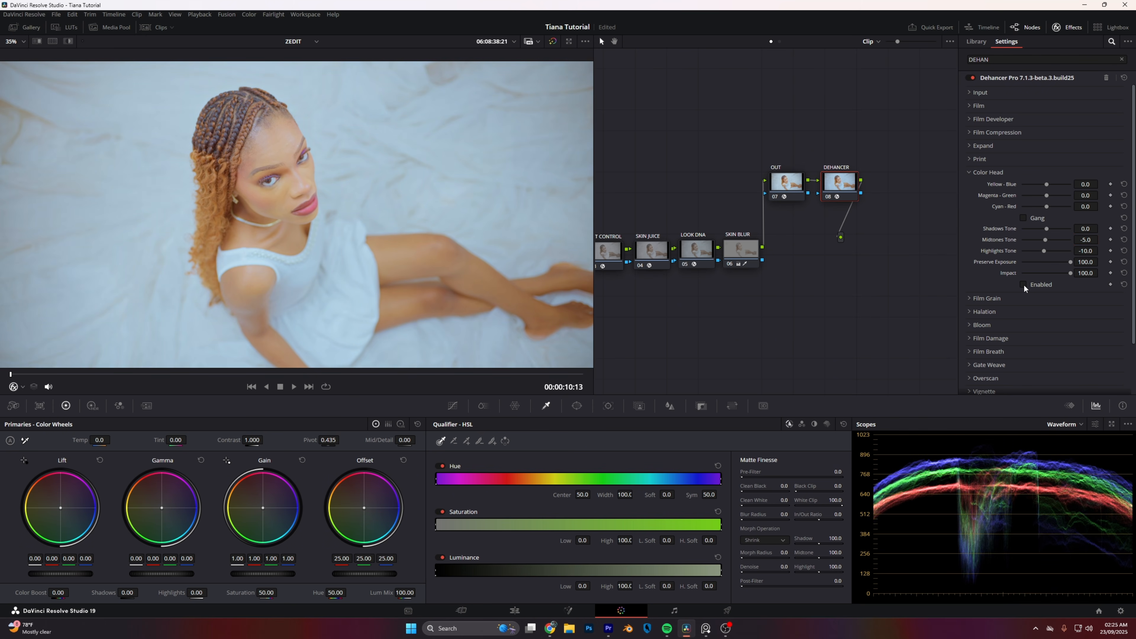
click(988, 172)
Set Dehancer's output Total Impact to 25 and compare the image by toggling the DEHANCER node
click(976, 306)
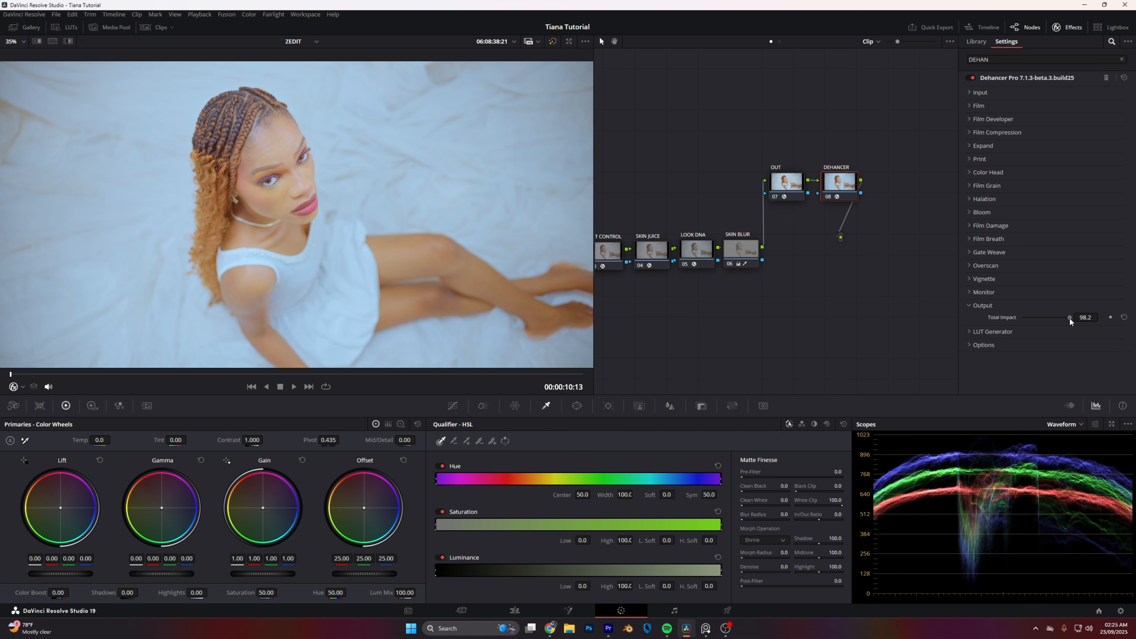
drag(1070, 317, 1039, 318)
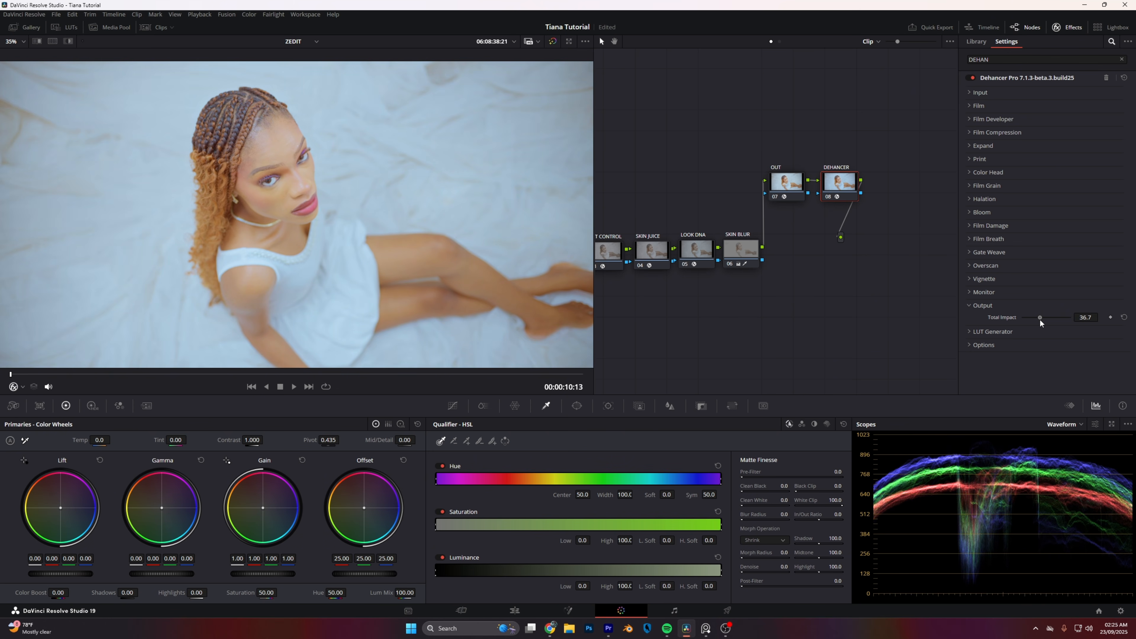
click(1085, 318)
text(25)
key(Return)
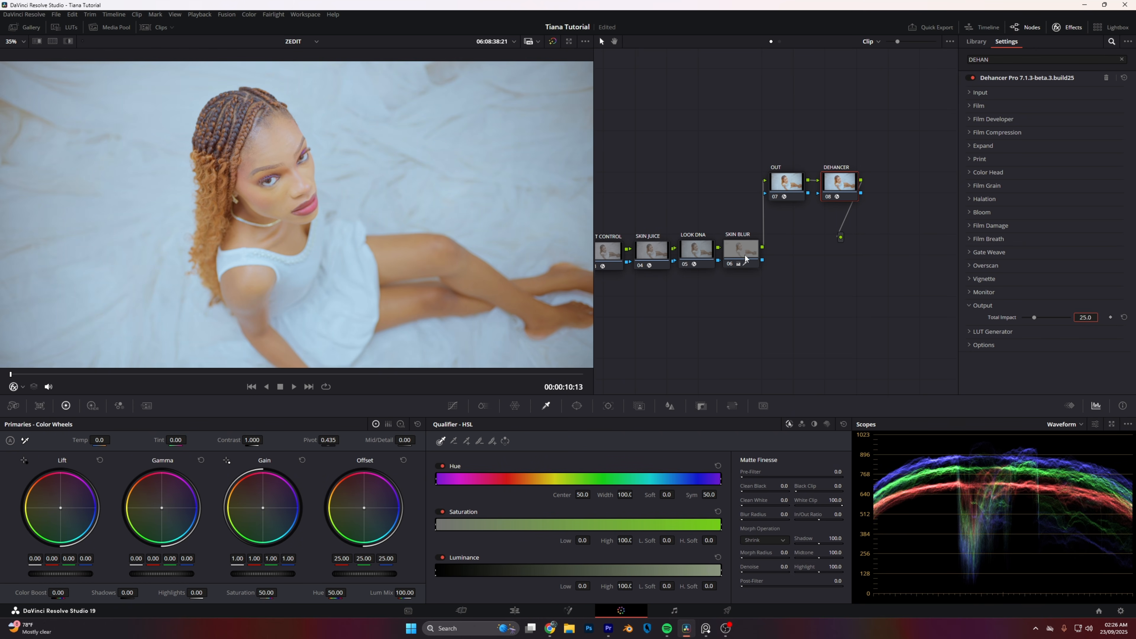
click(827, 198)
Grab a still of the graded frame from clip 06 for the gallery
scroll(317, 197, down, 3)
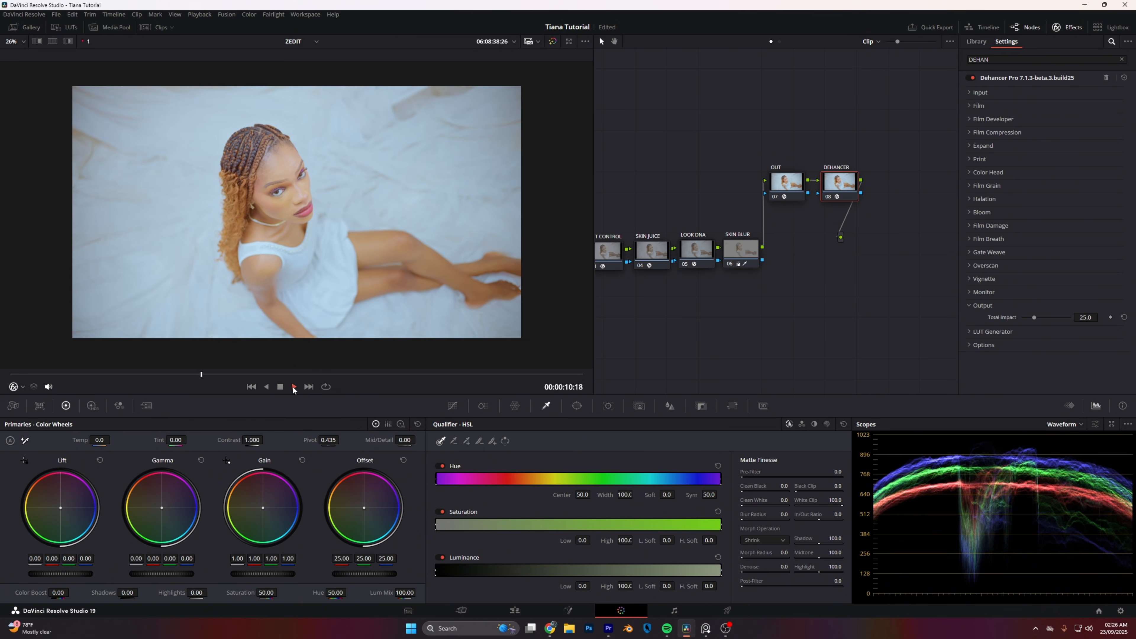
right_click(370, 180)
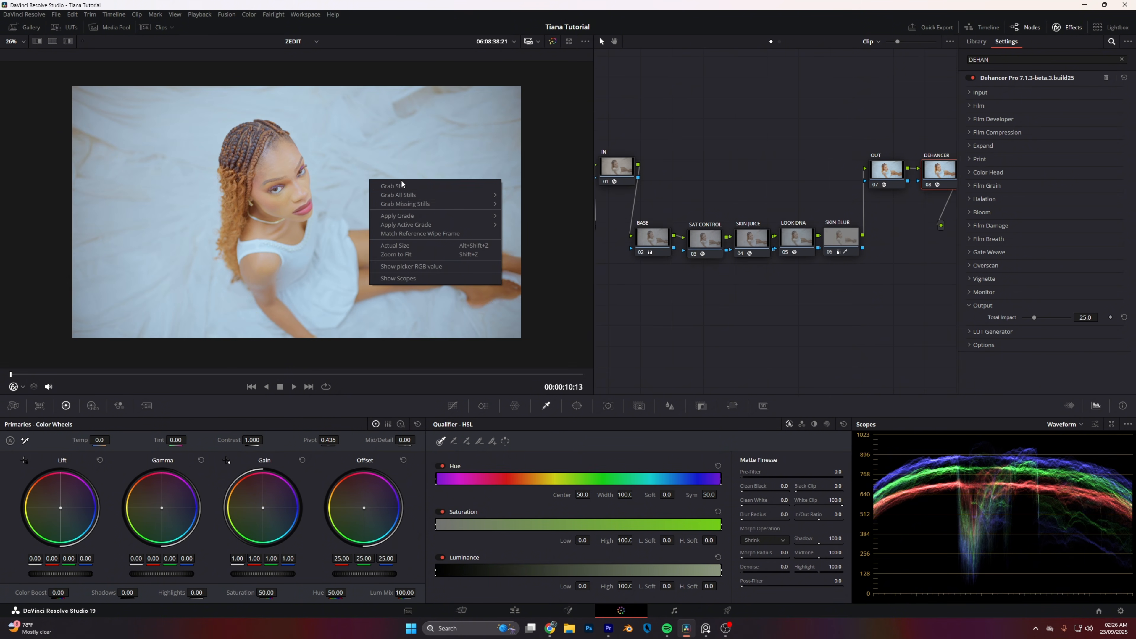
click(406, 186)
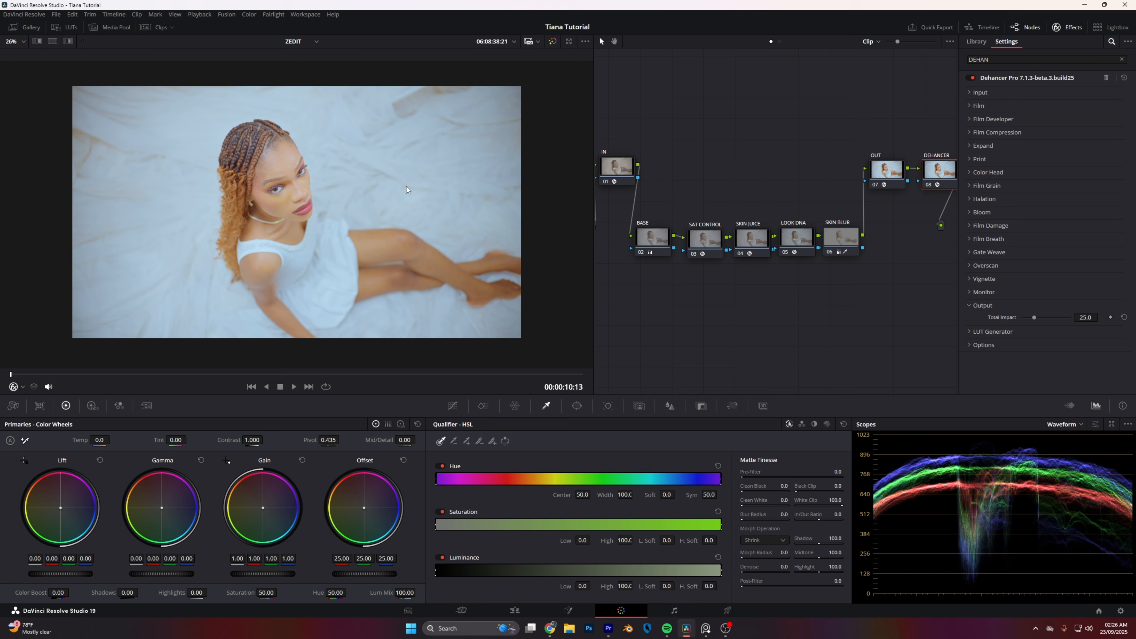
Review the graded clips from clip 09 onward and compare clip 10 with its grade bypassed and enabled
click(155, 28)
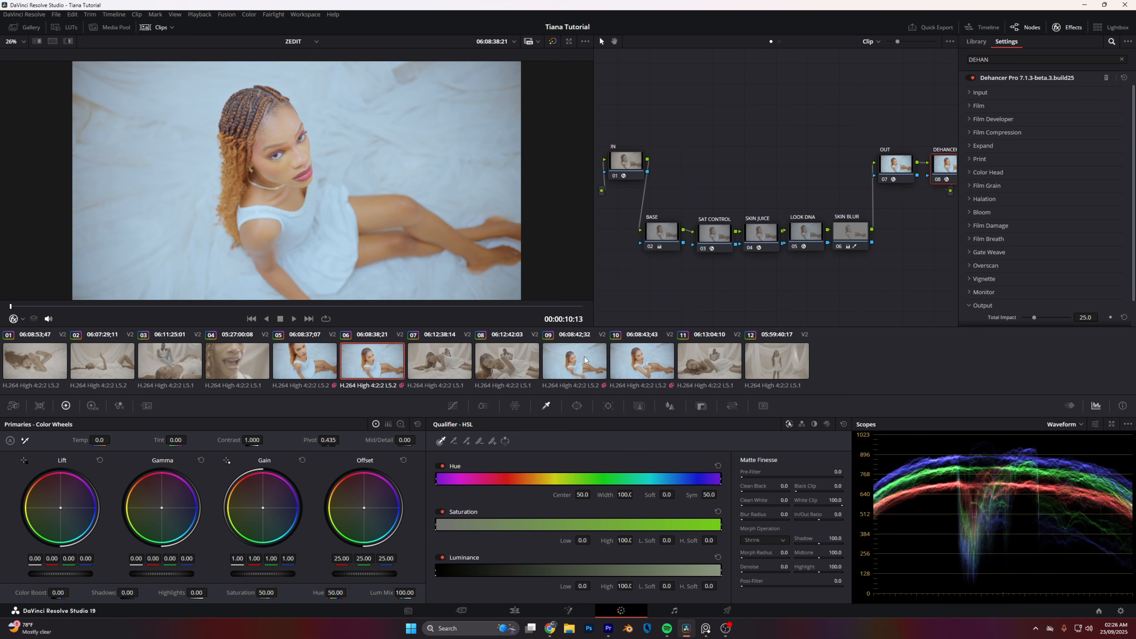
click(582, 369)
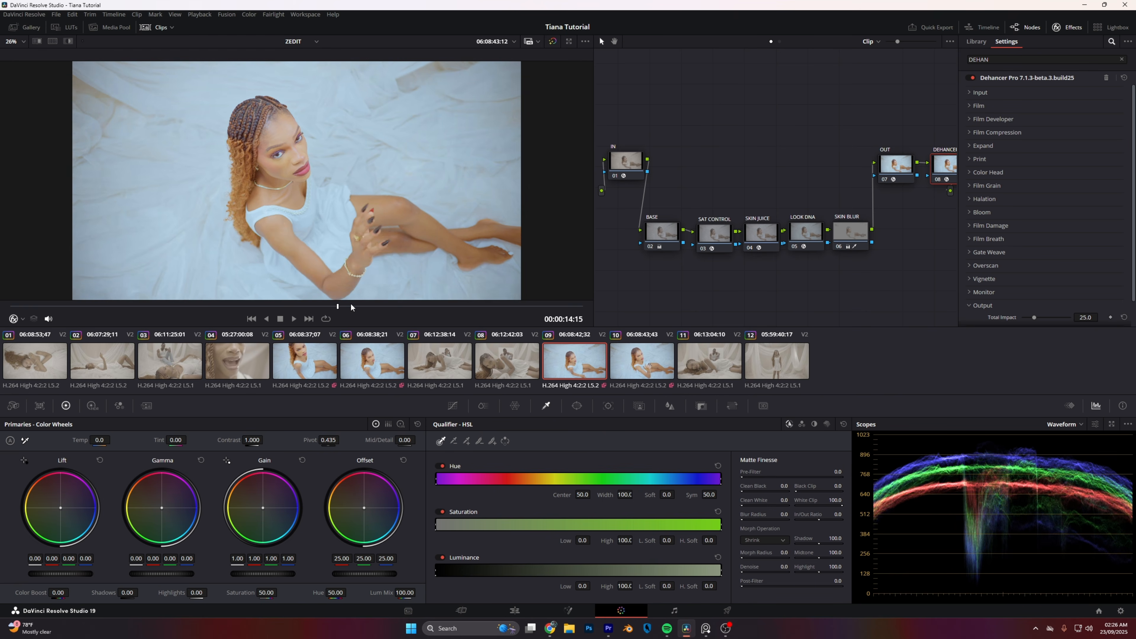
click(553, 41)
click(553, 41)
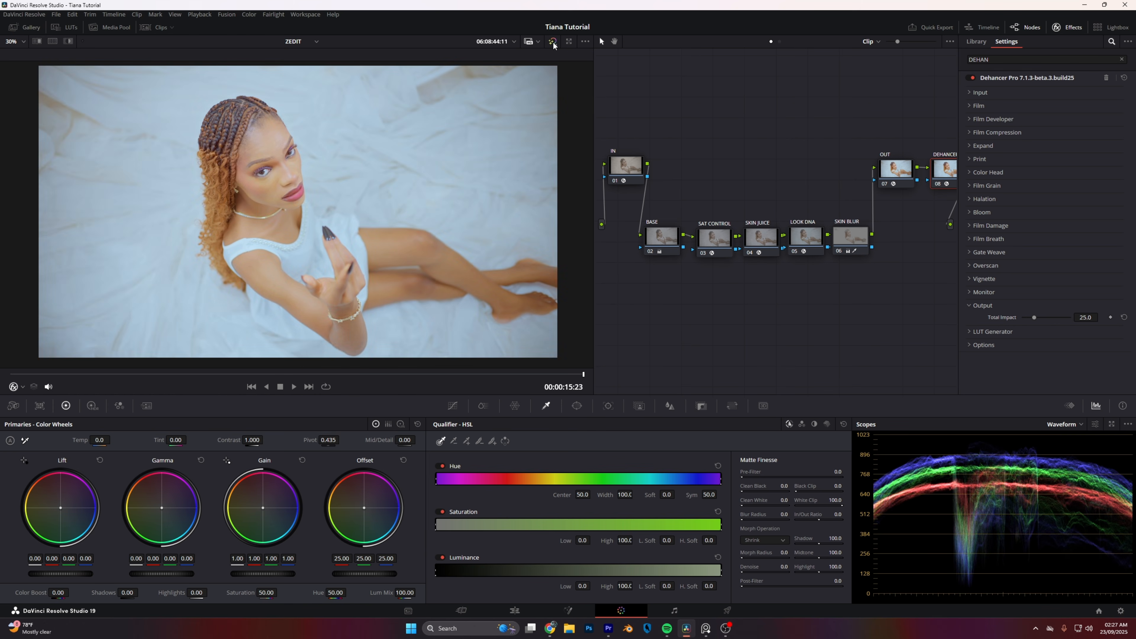
click(553, 41)
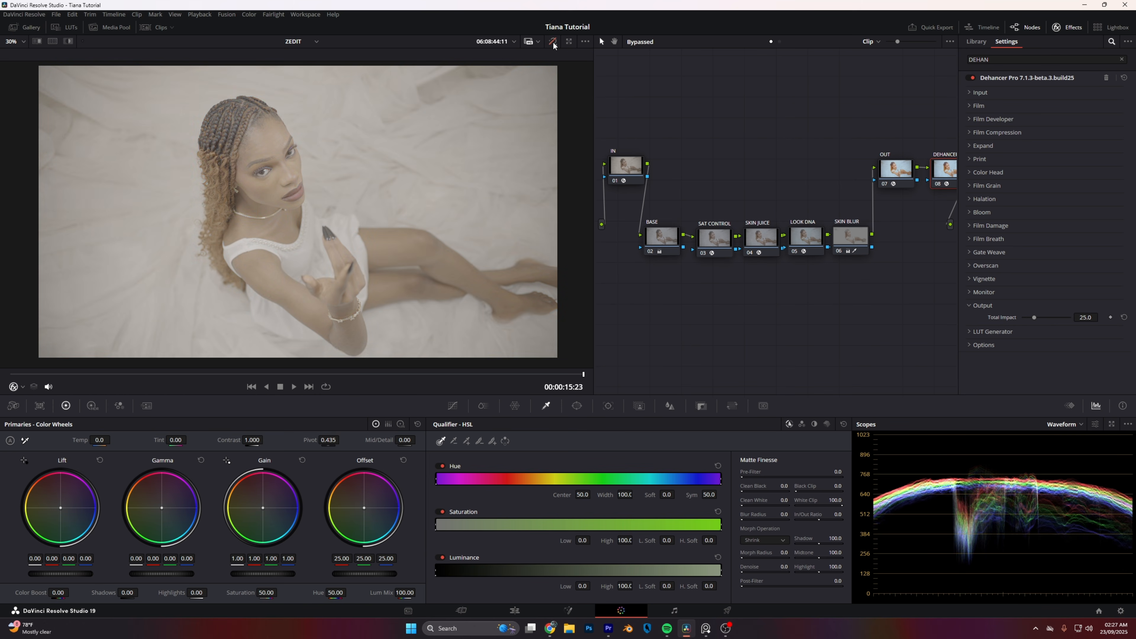
click(553, 40)
click(553, 41)
click(553, 41)
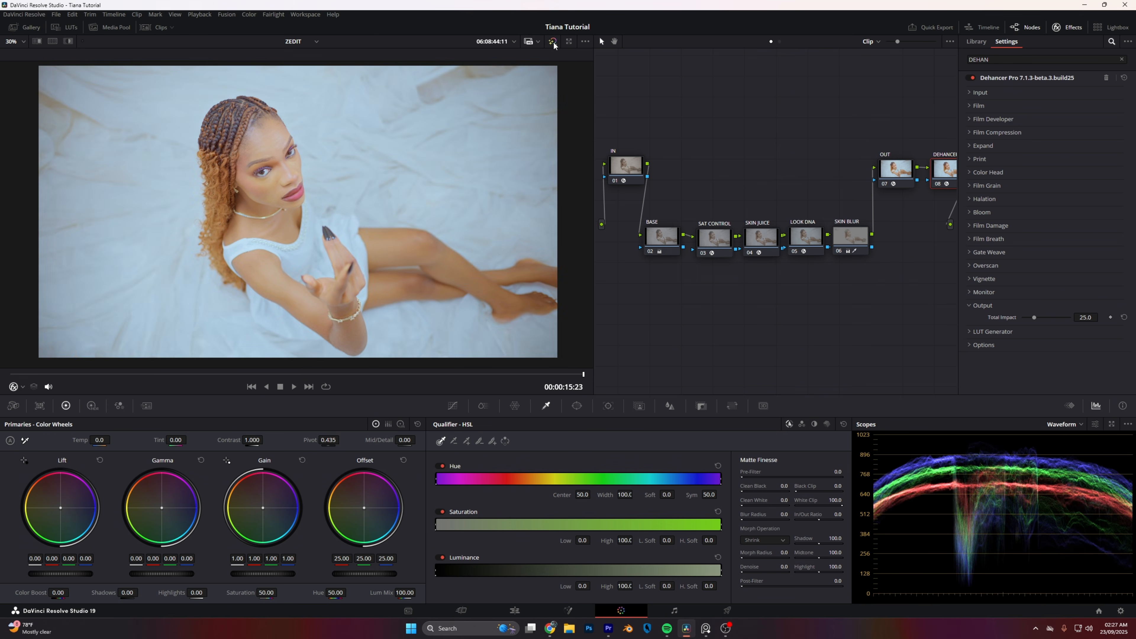
click(553, 41)
click(553, 41)
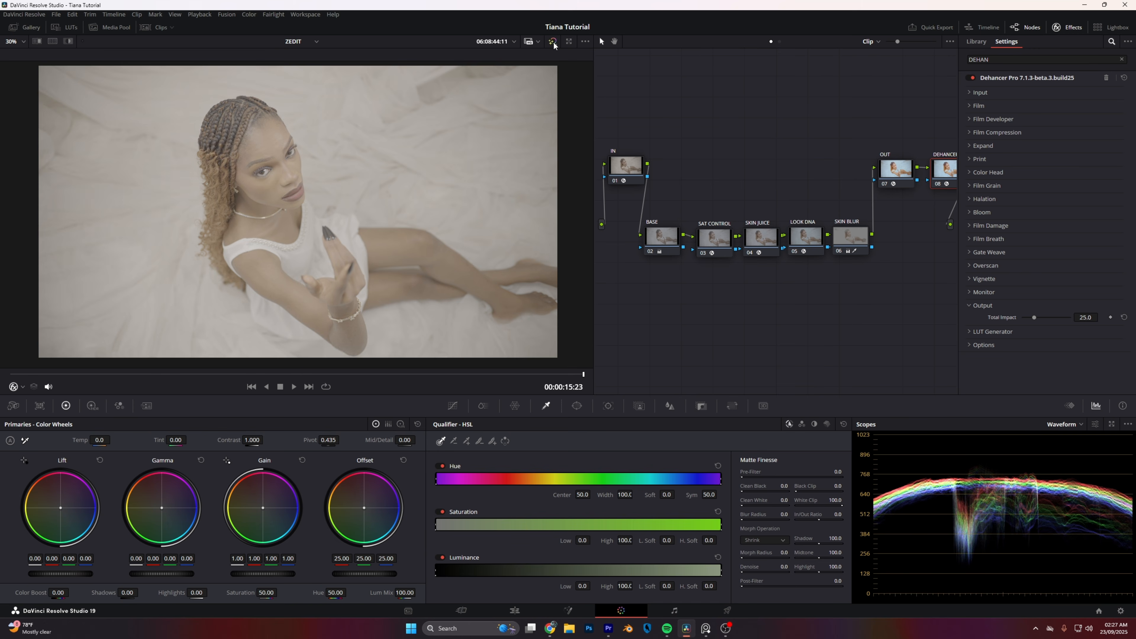
click(552, 41)
click(553, 40)
click(553, 41)
click(553, 40)
click(553, 41)
click(553, 41)
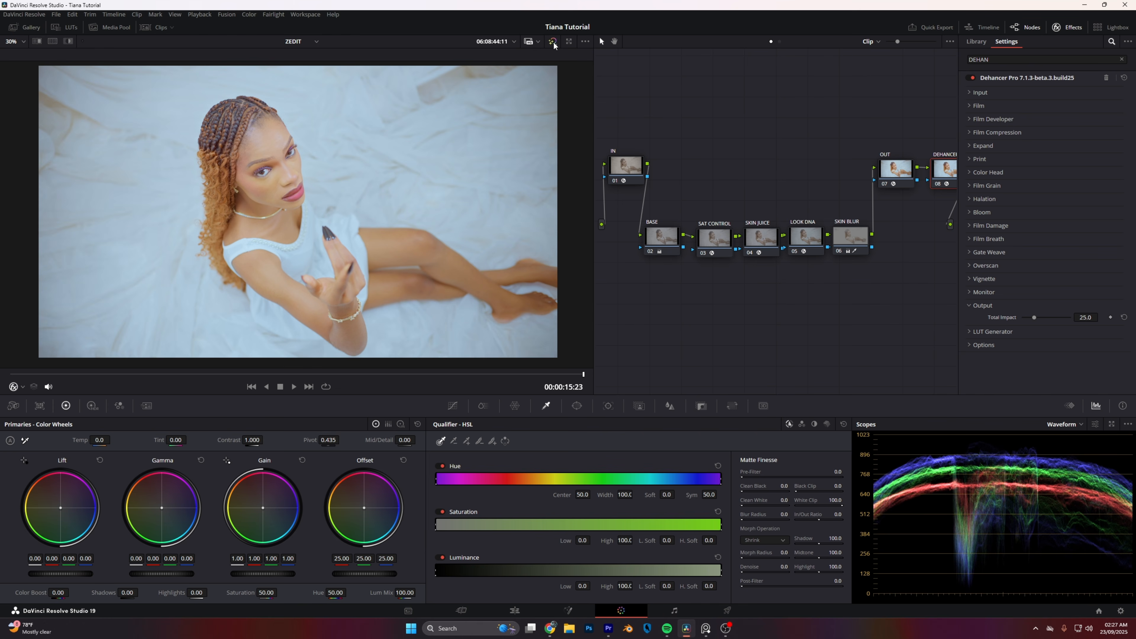
scroll(312, 232, down, 1)
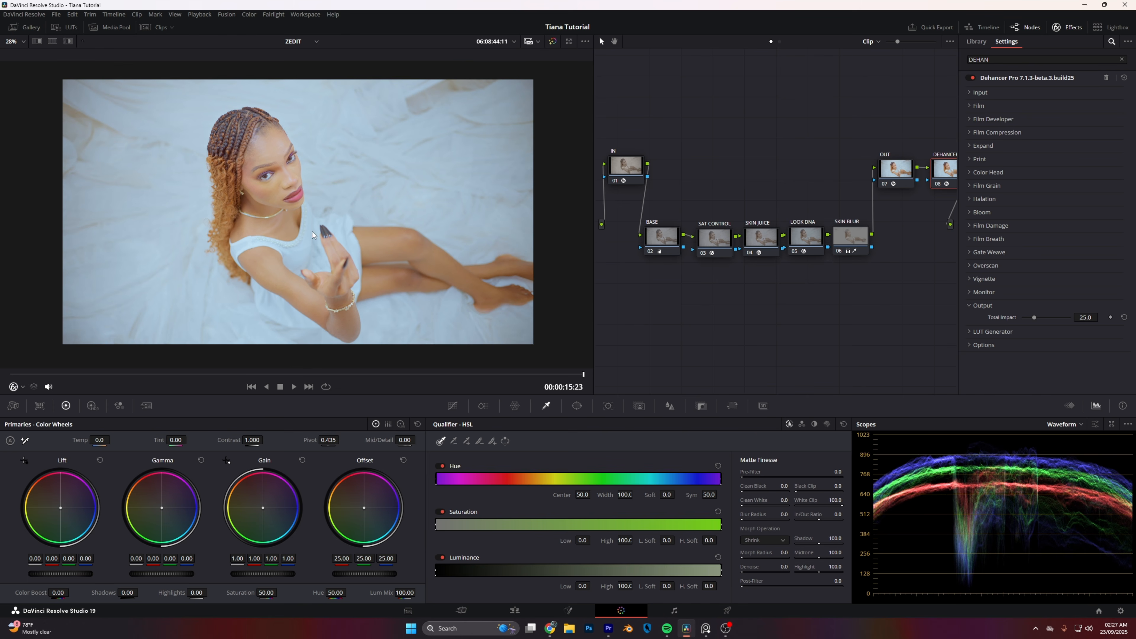
Apply the grade from gallery still 2.6.1 to clip 01 and scrub through the clip to check it
click(158, 27)
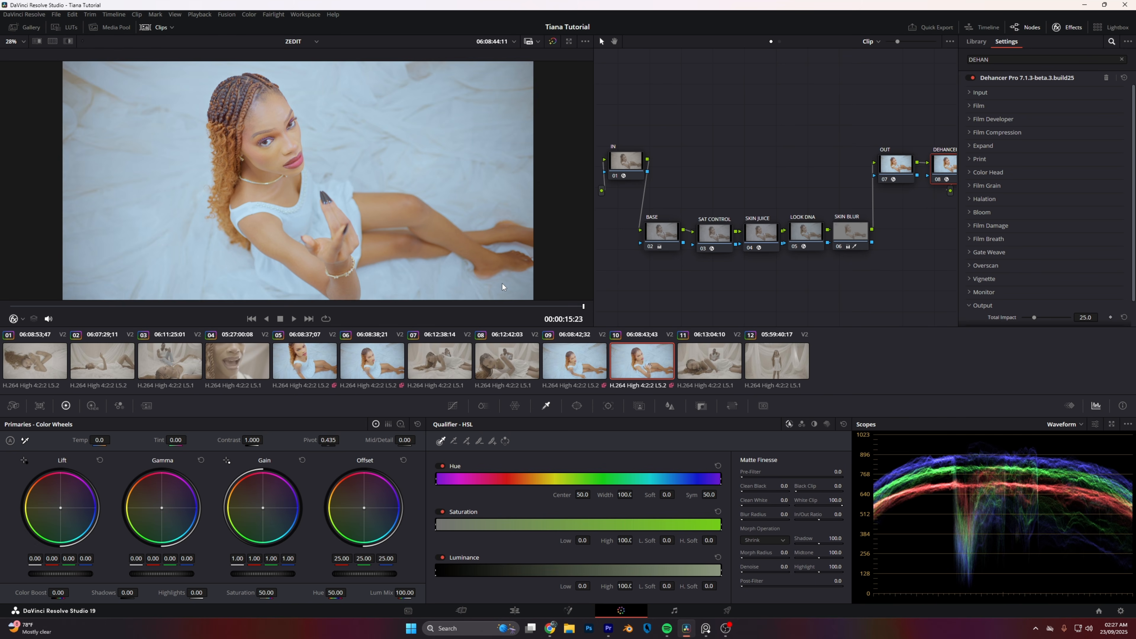
click(59, 368)
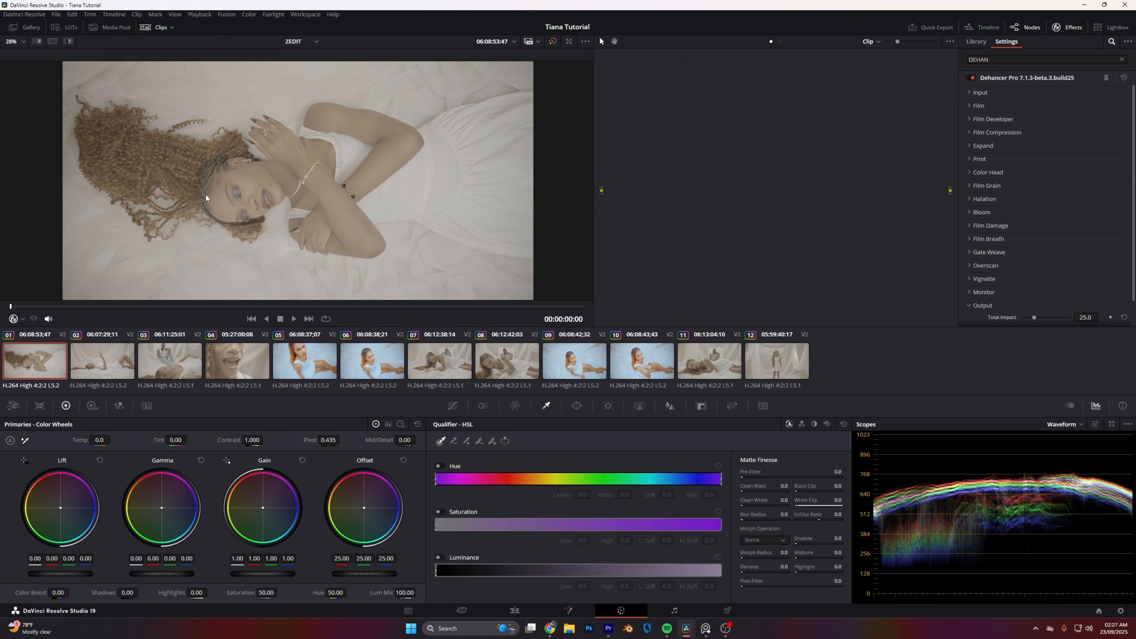
drag(56, 305, 254, 314)
mouse_move(104, 307)
mouse_down()
mouse_move(74, 302)
mouse_move(97, 308)
mouse_up()
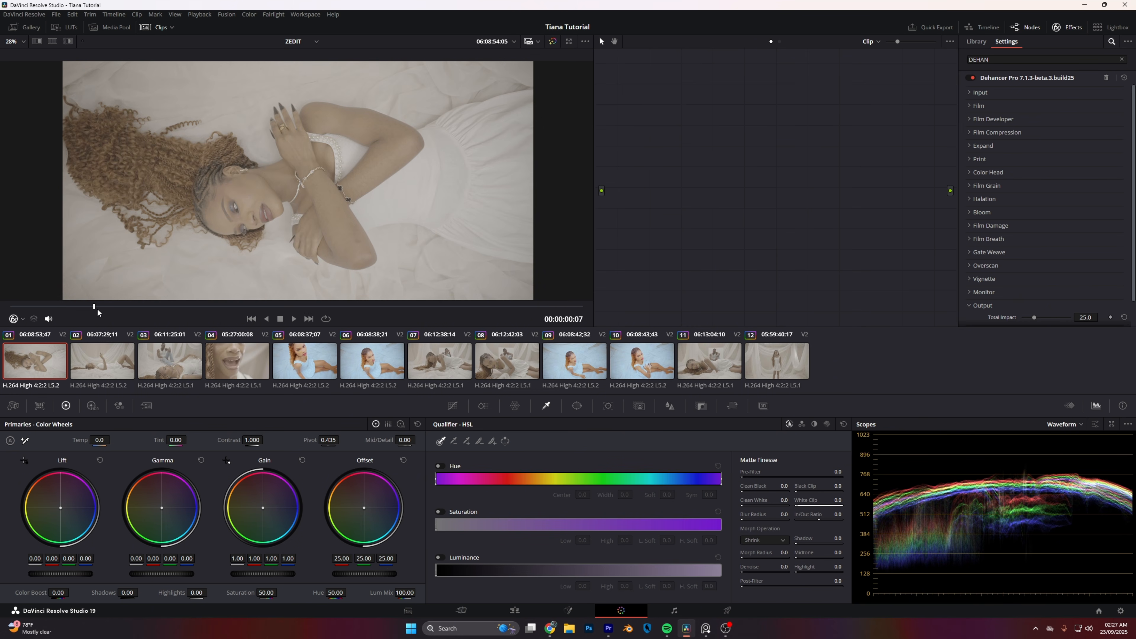
click(31, 28)
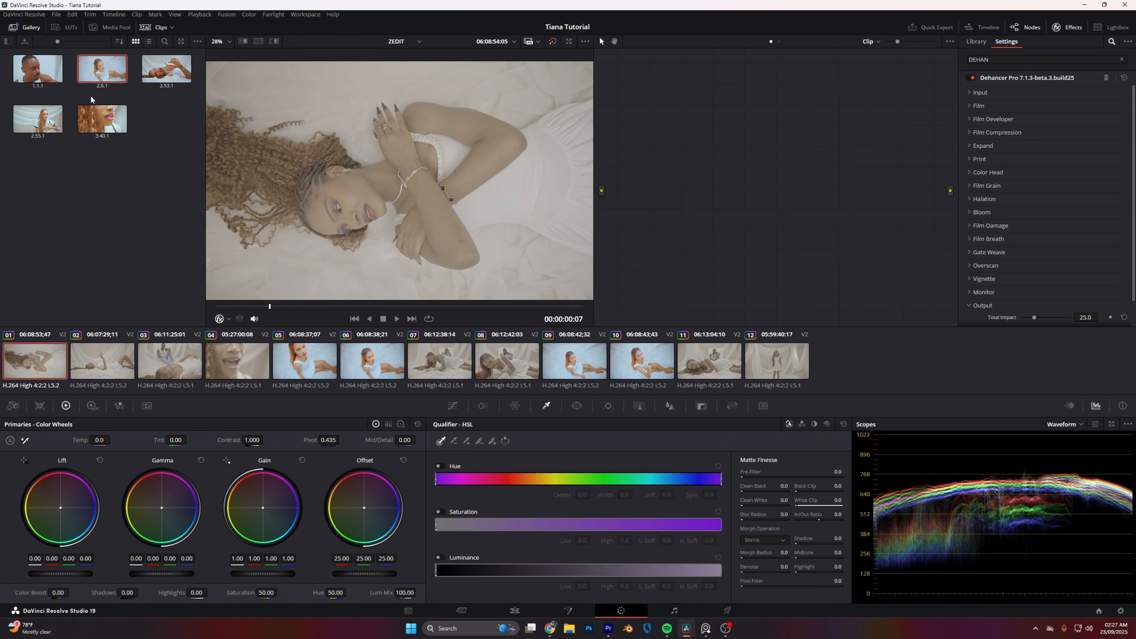
right_click(103, 74)
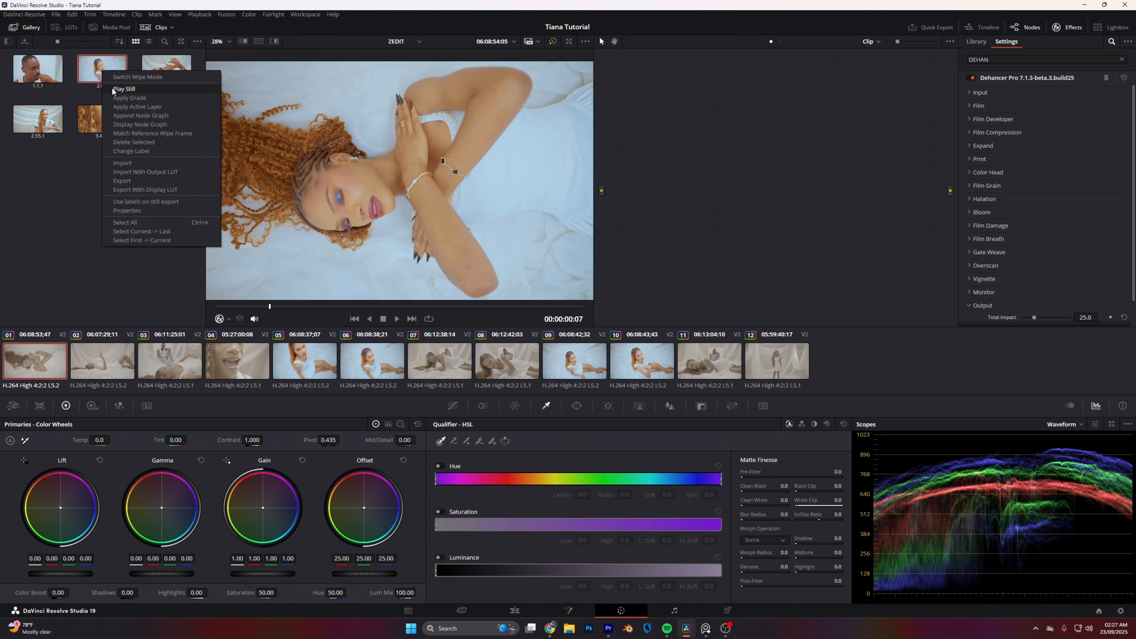
click(126, 101)
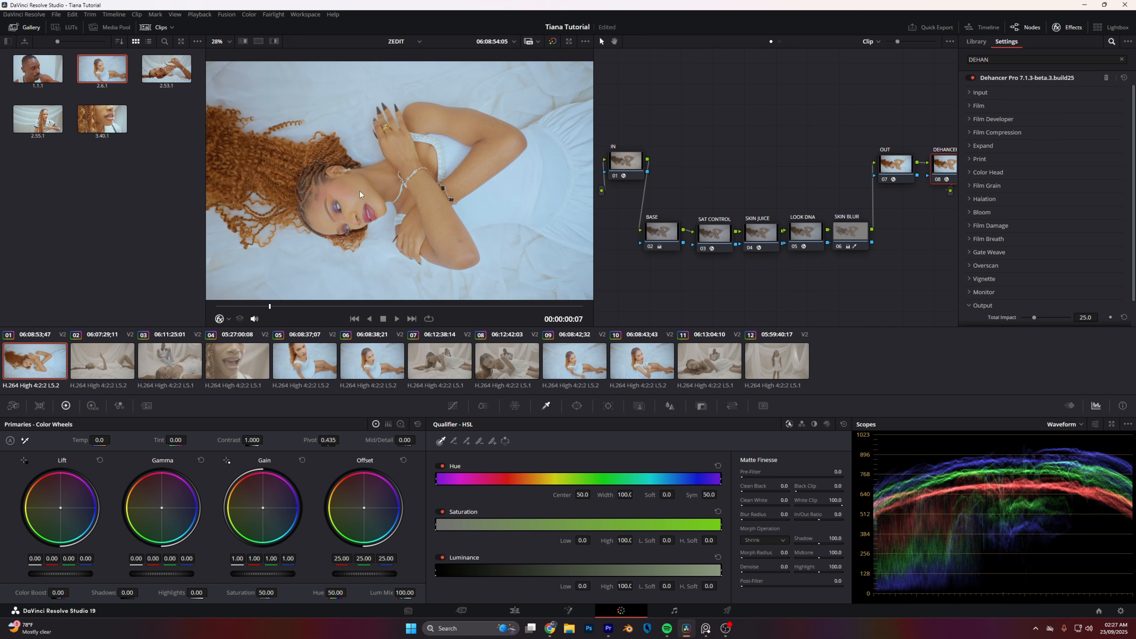
drag(321, 306, 250, 314)
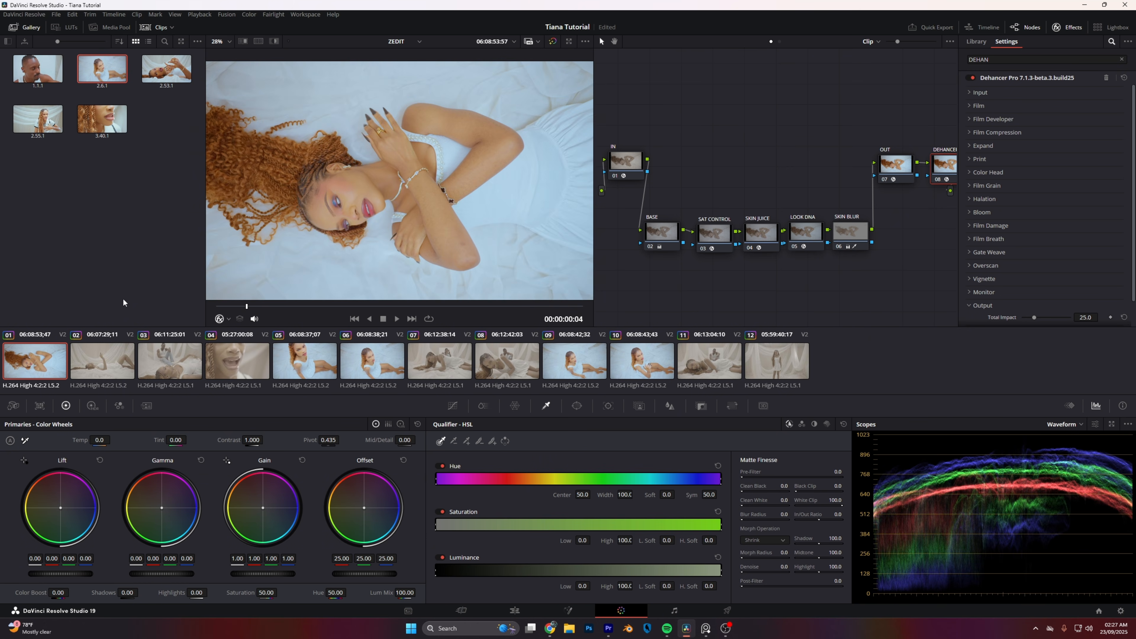
Apply the grade of still 2.6.1 to clips 02 and 03
click(106, 371)
right_click(103, 70)
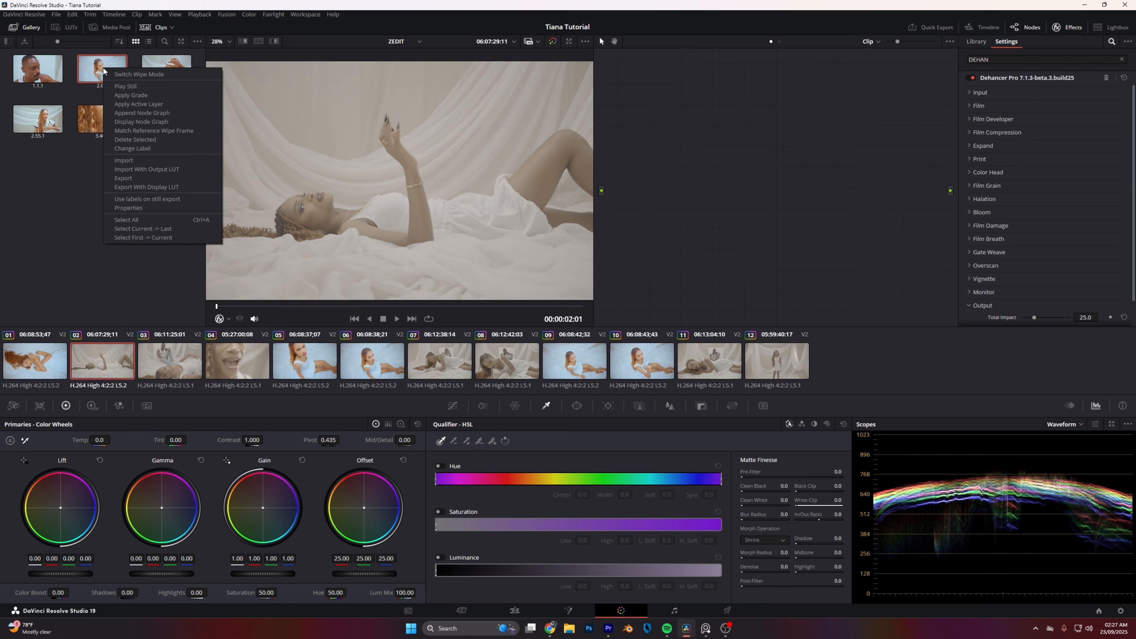
click(123, 97)
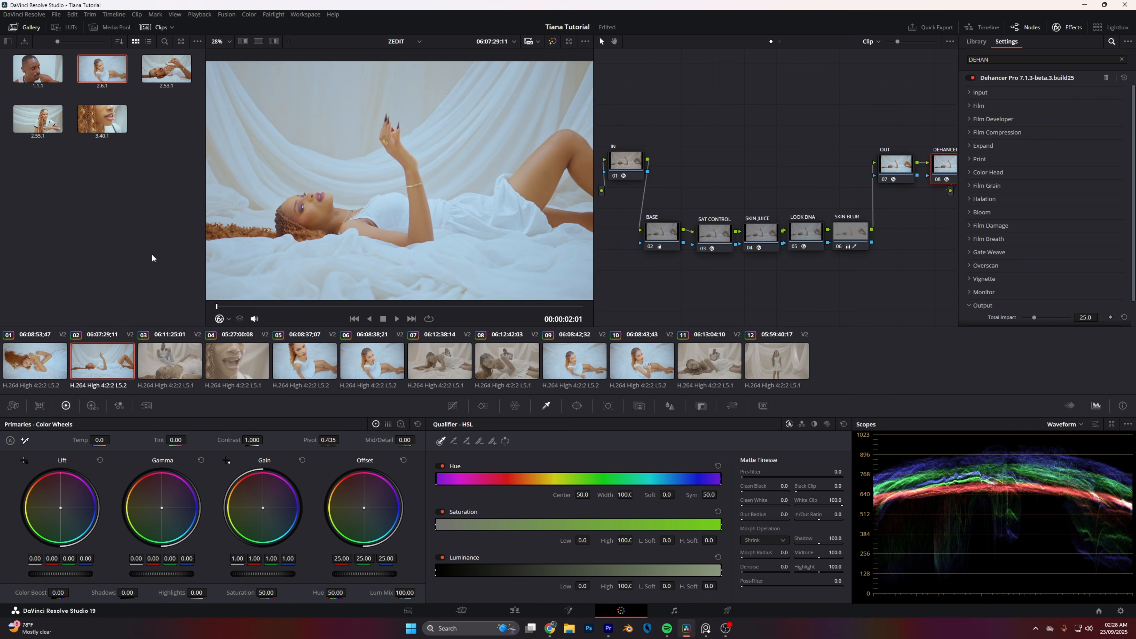
click(177, 353)
right_click(97, 65)
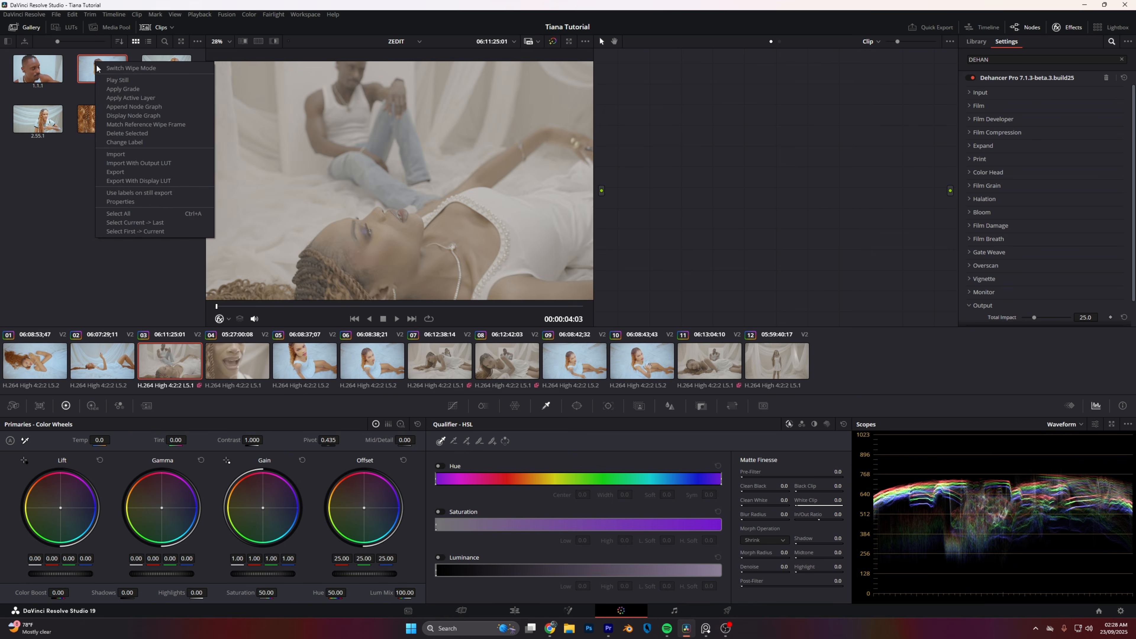
click(118, 89)
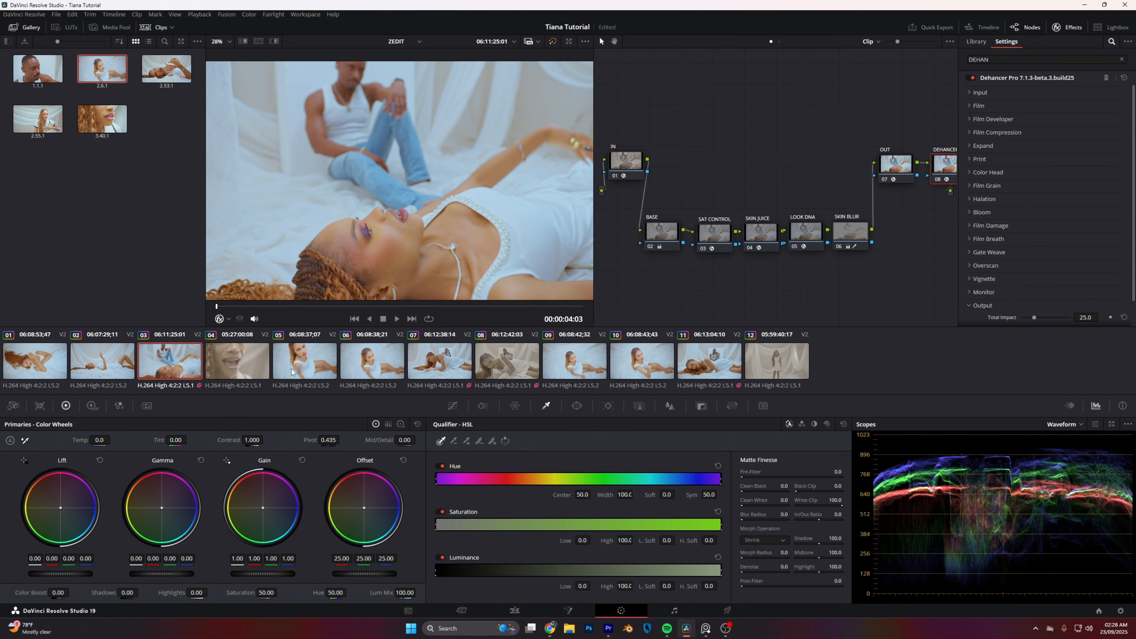
Apply the grade of still 2.6.1 to clips 12 and 04, and scrub through clip 04 to check it
click(784, 365)
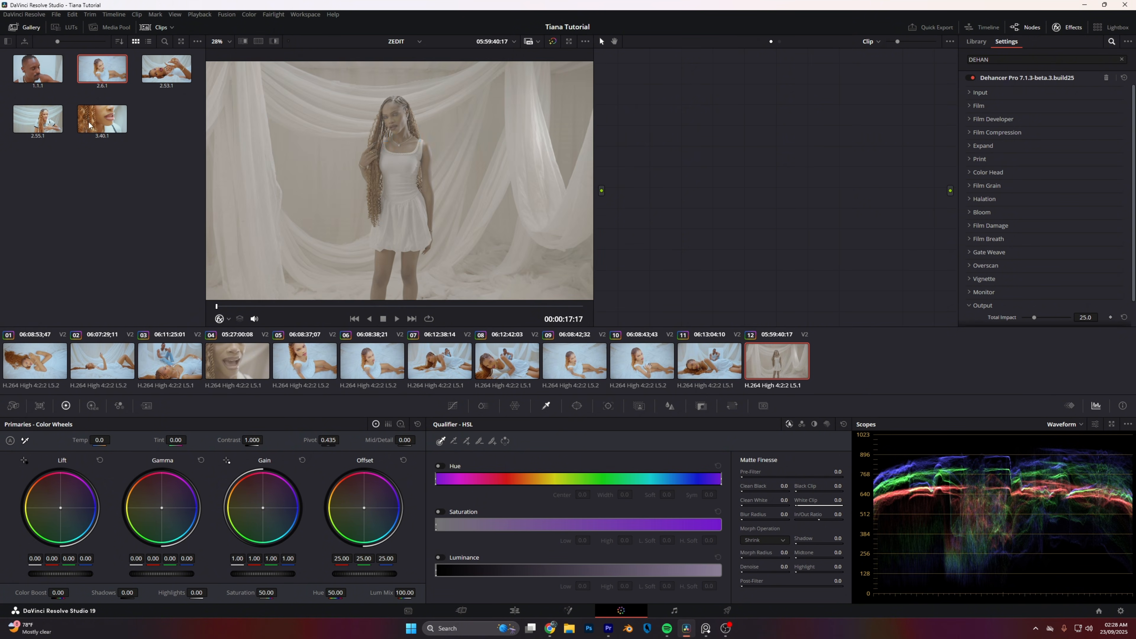
right_click(98, 70)
click(125, 100)
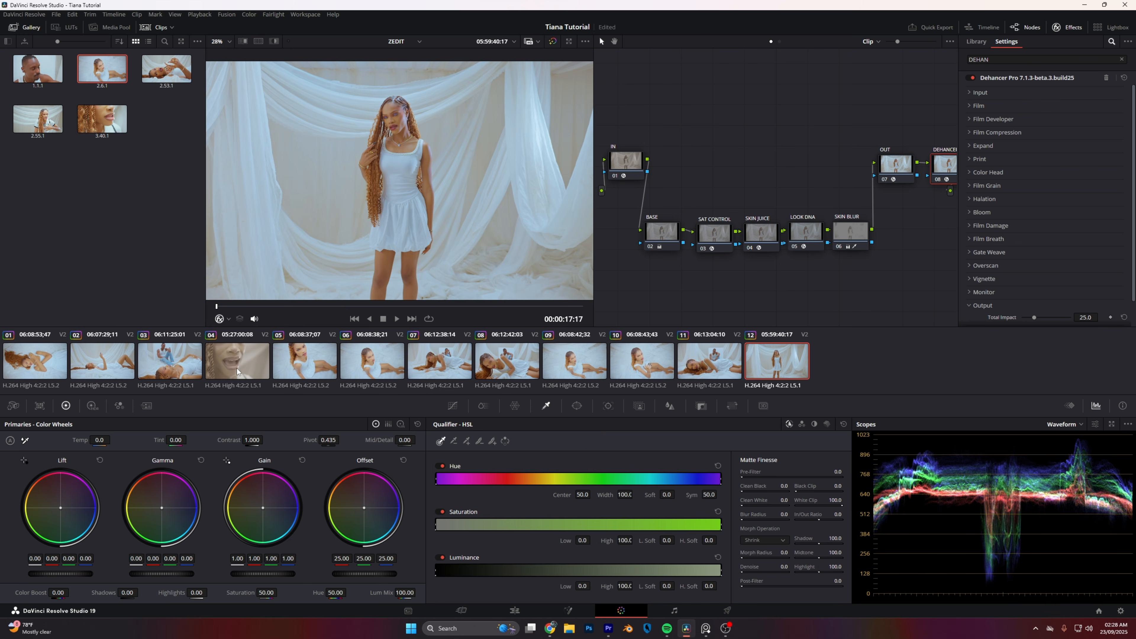
click(236, 367)
right_click(97, 75)
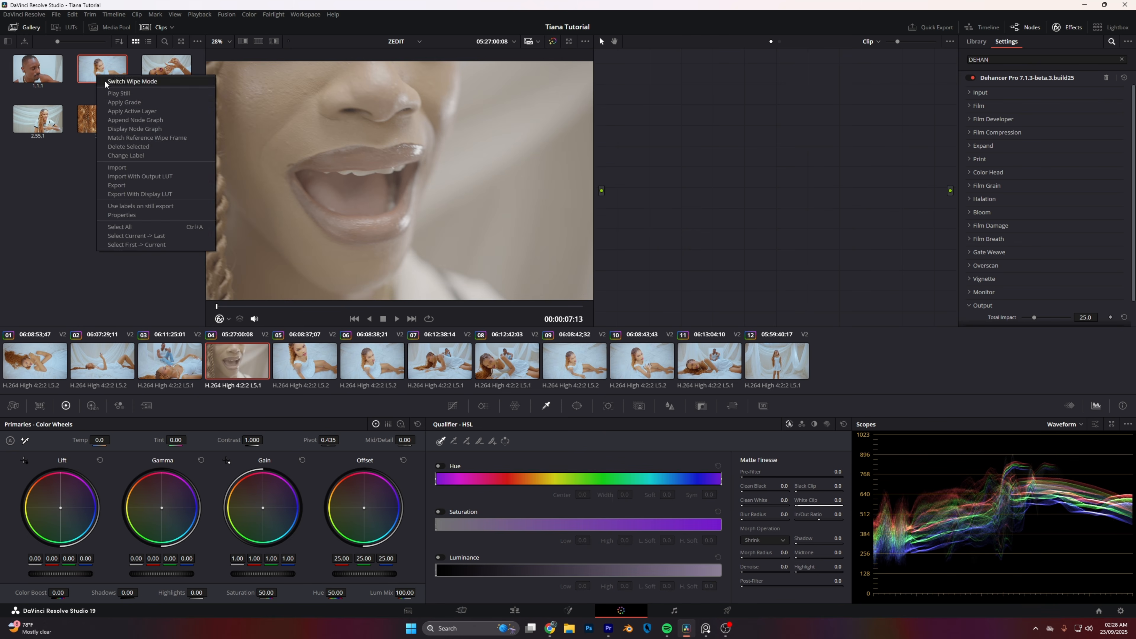
click(127, 100)
drag(387, 303, 549, 308)
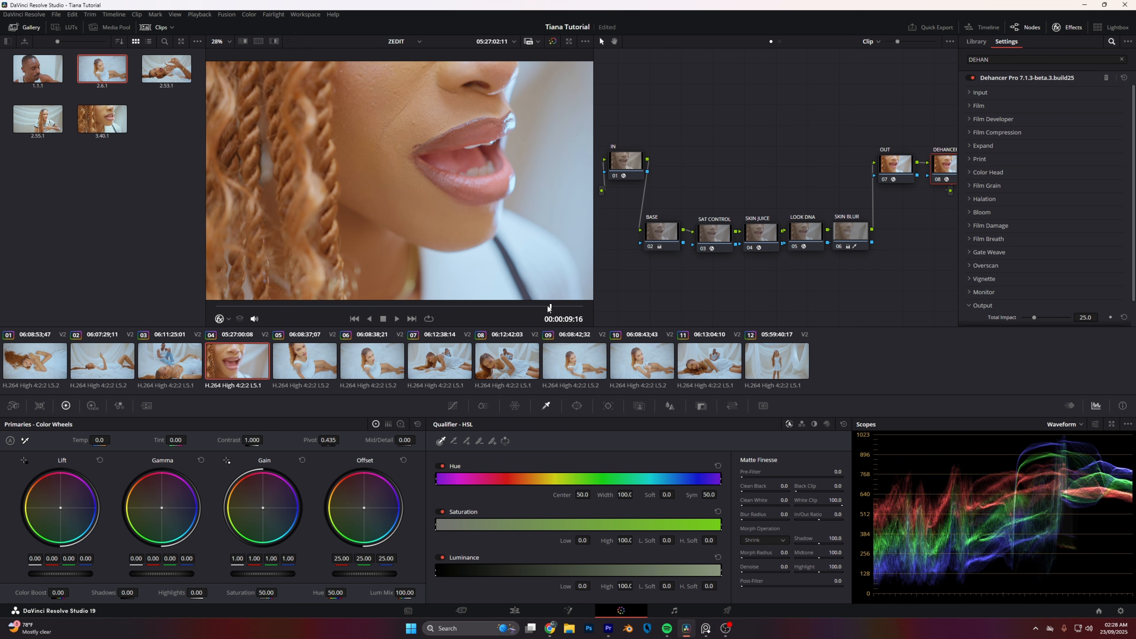
Compare clip 04 with the grade bypassed and enabled, and hide the clip thumbnails and the gallery
click(555, 40)
click(555, 40)
click(154, 27)
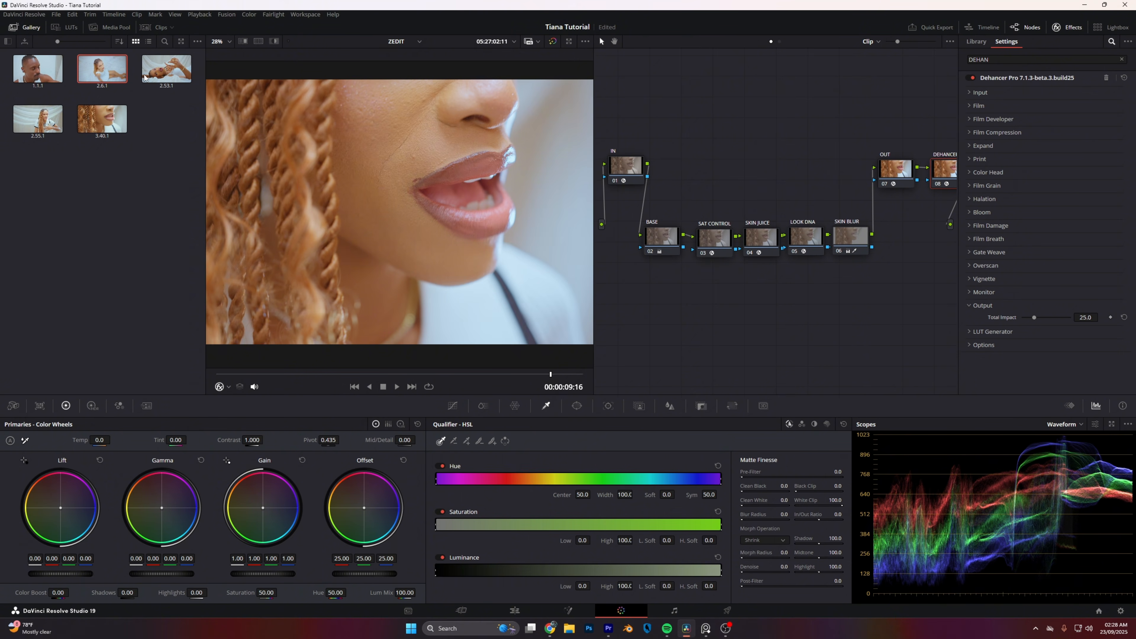
click(27, 27)
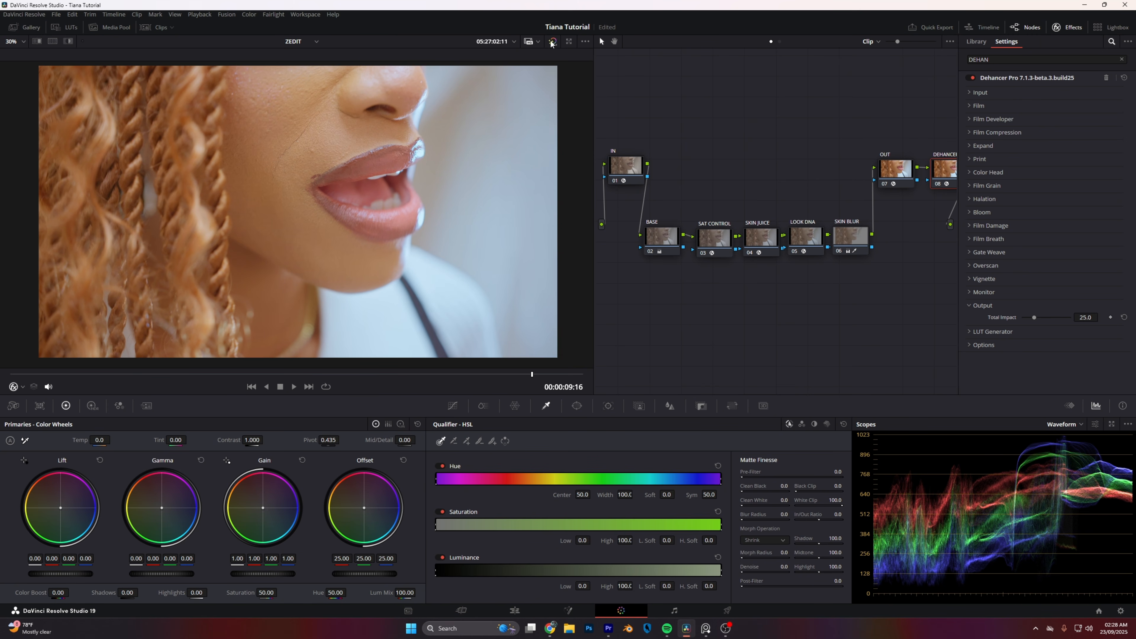
Review all the clips side by side in the Lightbox and return to the node view
click(1105, 26)
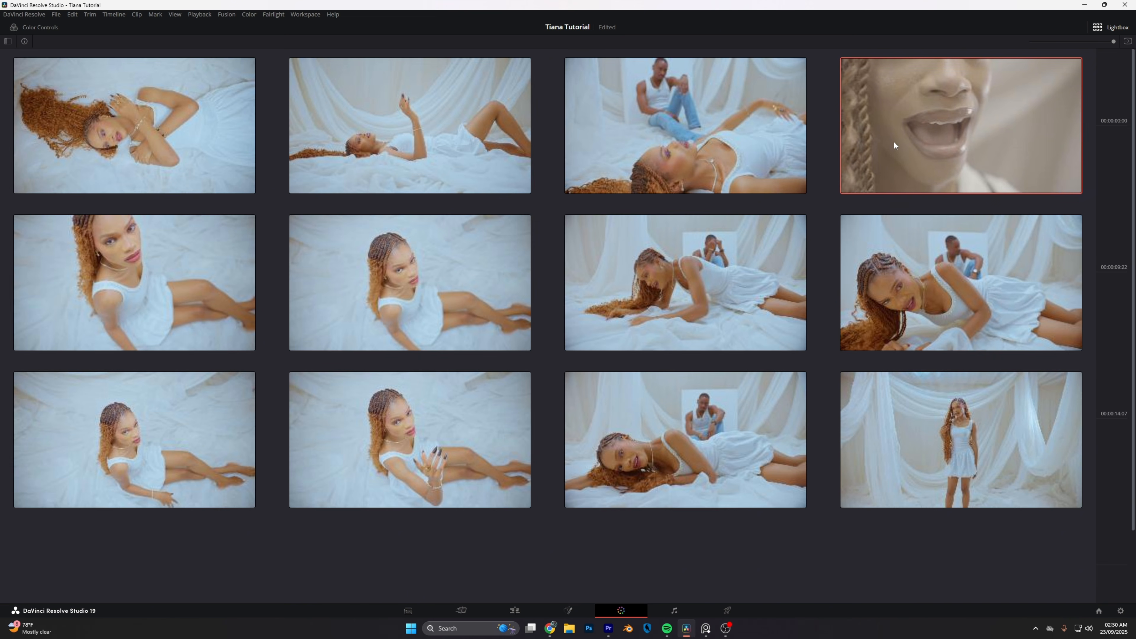
click(196, 174)
key(ctrl+a)
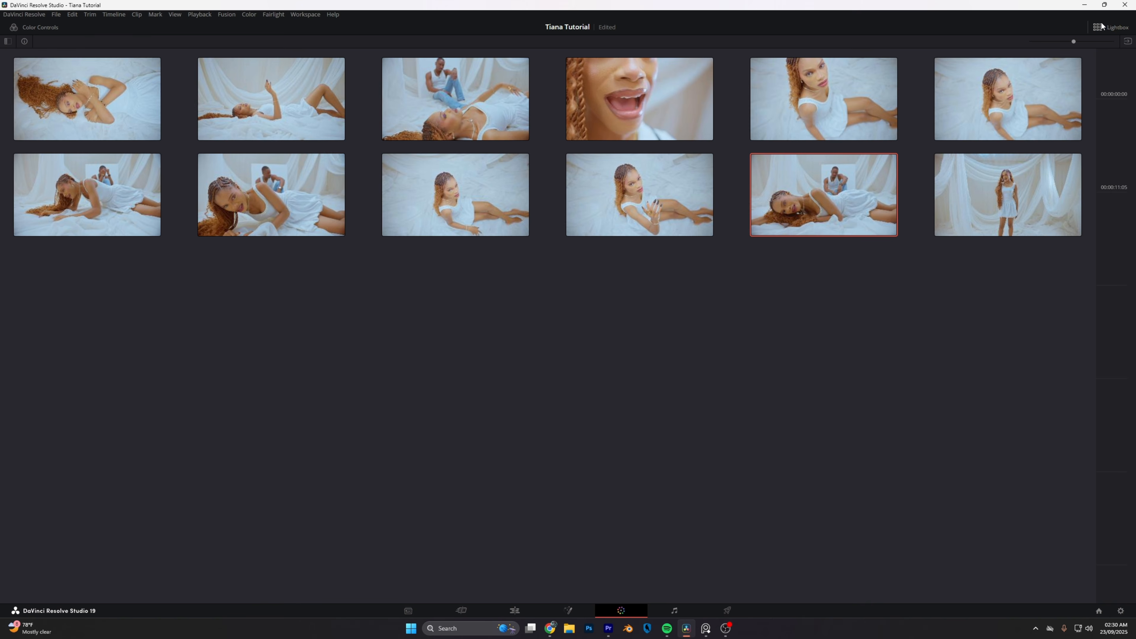
click(1101, 26)
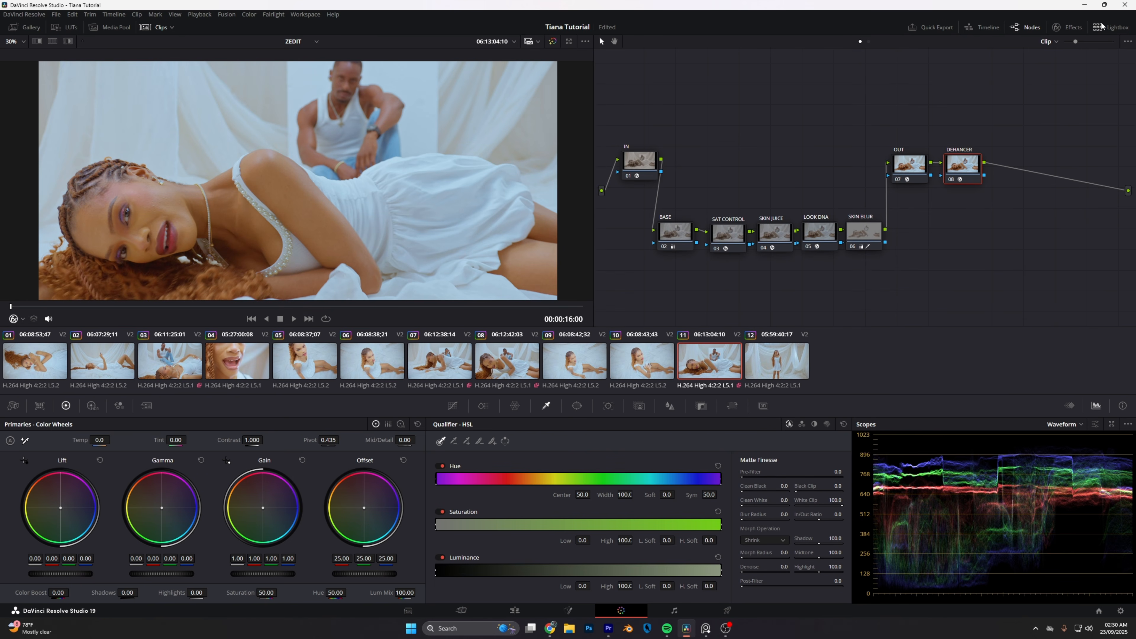
Play from clip 03 to check the grade, hide the clip thumbnails and return to the timeline's first frame
click(164, 365)
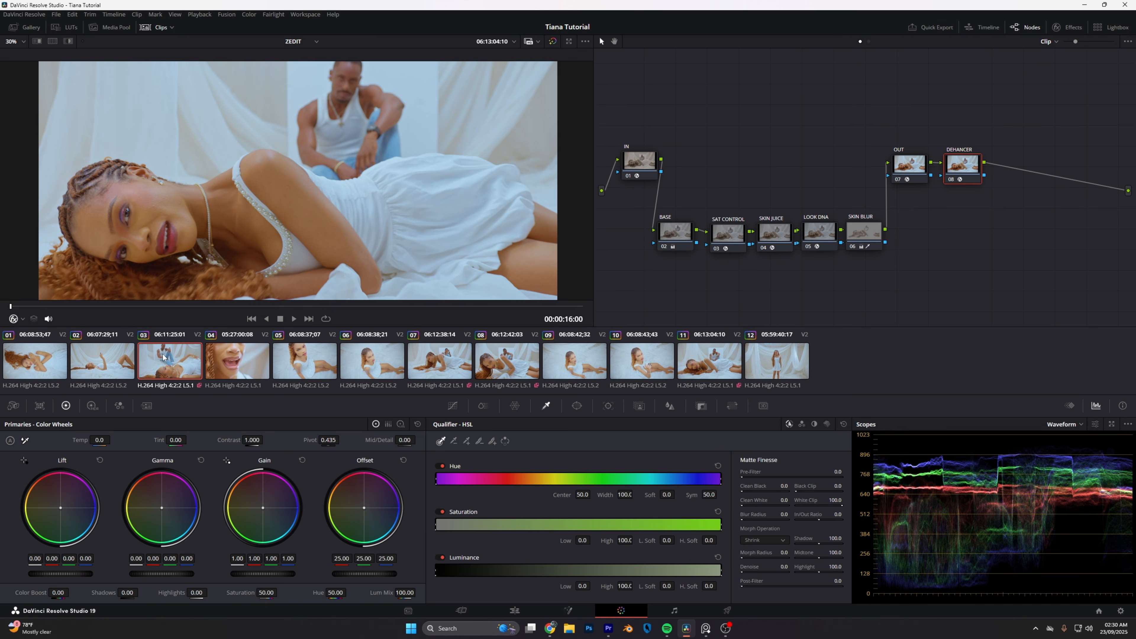
key(space)
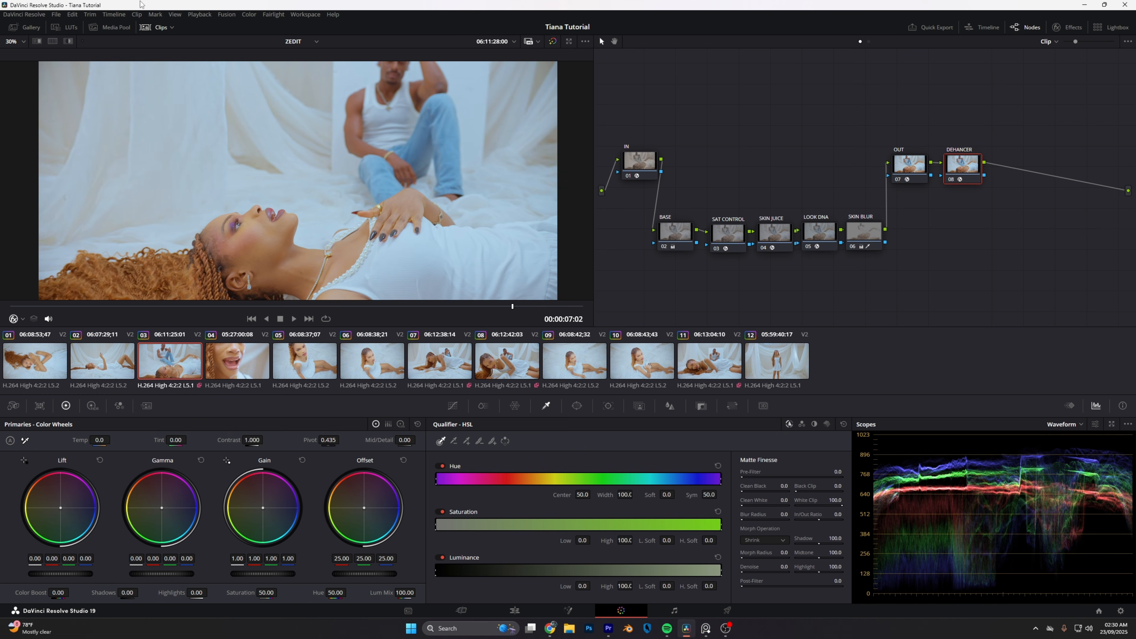
click(158, 28)
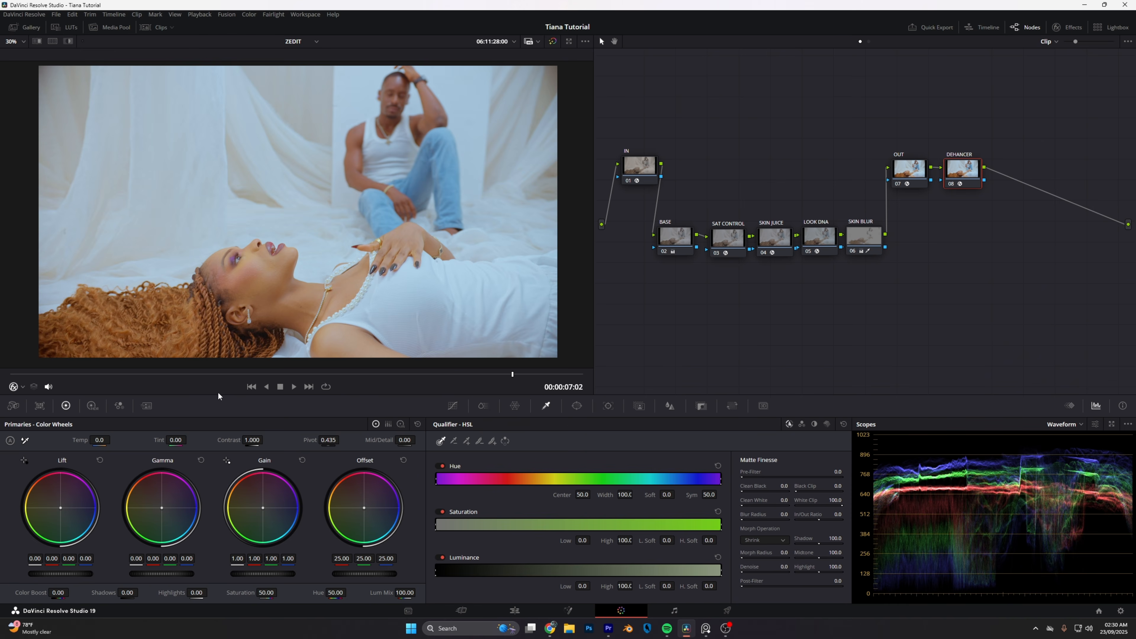
click(252, 386)
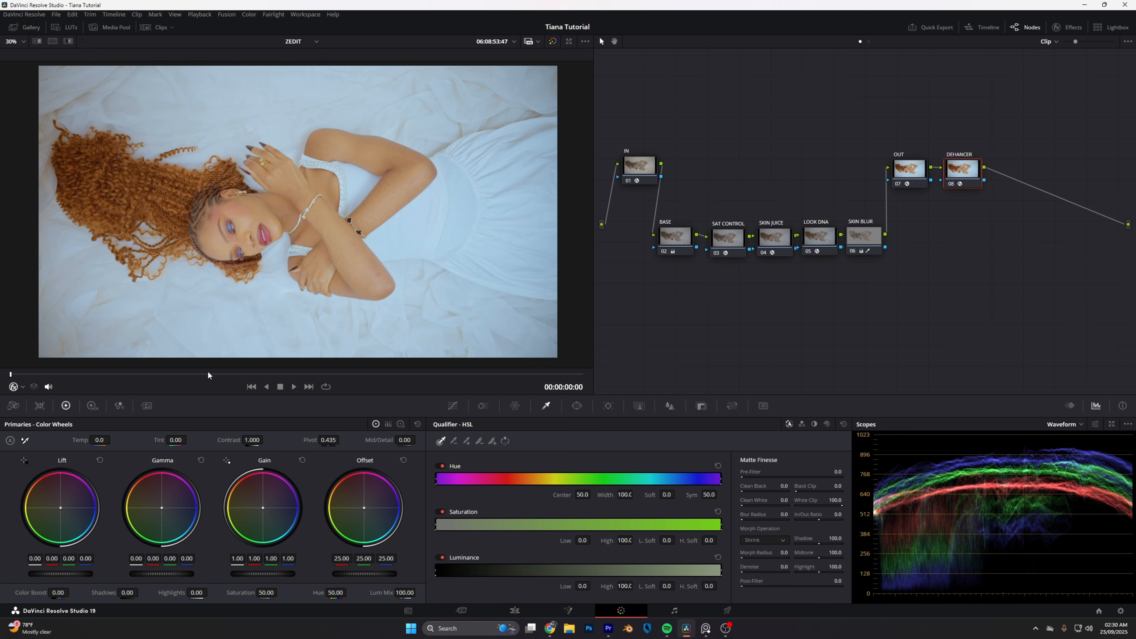
Scrub through the timeline's opening clip, and scrub the LUT-graded clip in Premiere Pro to review its look
drag(184, 370, 475, 379)
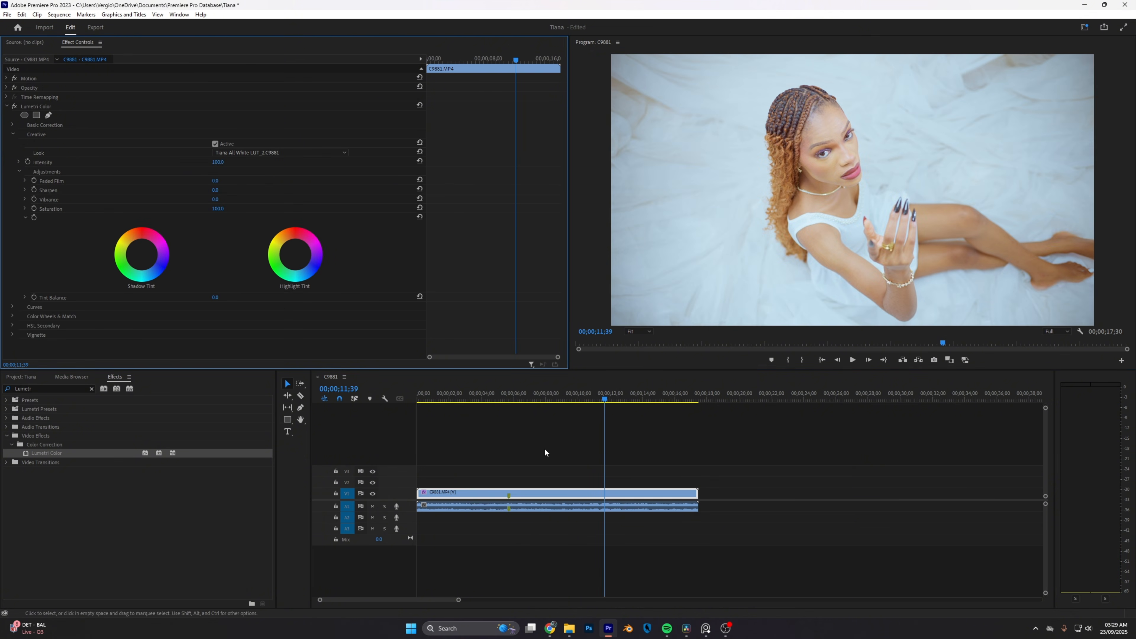
drag(452, 398, 581, 401)
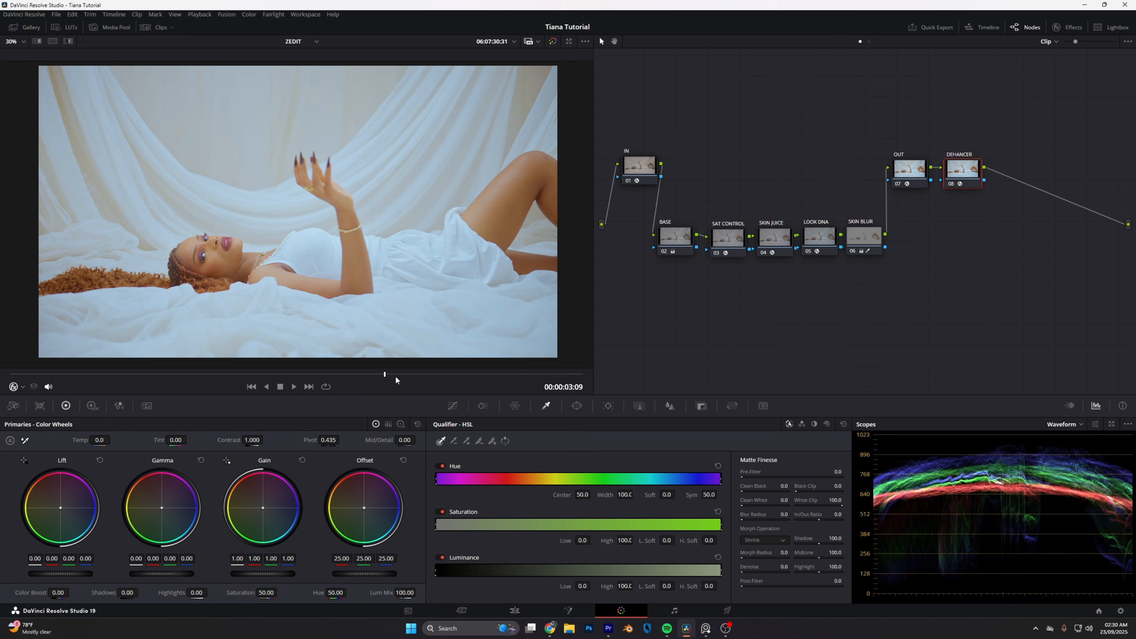
Inspect the grade on the woman lying with a raised hand, and scrub the following clip with the seated man behind her
click(395, 377)
scroll(166, 192, up, 5)
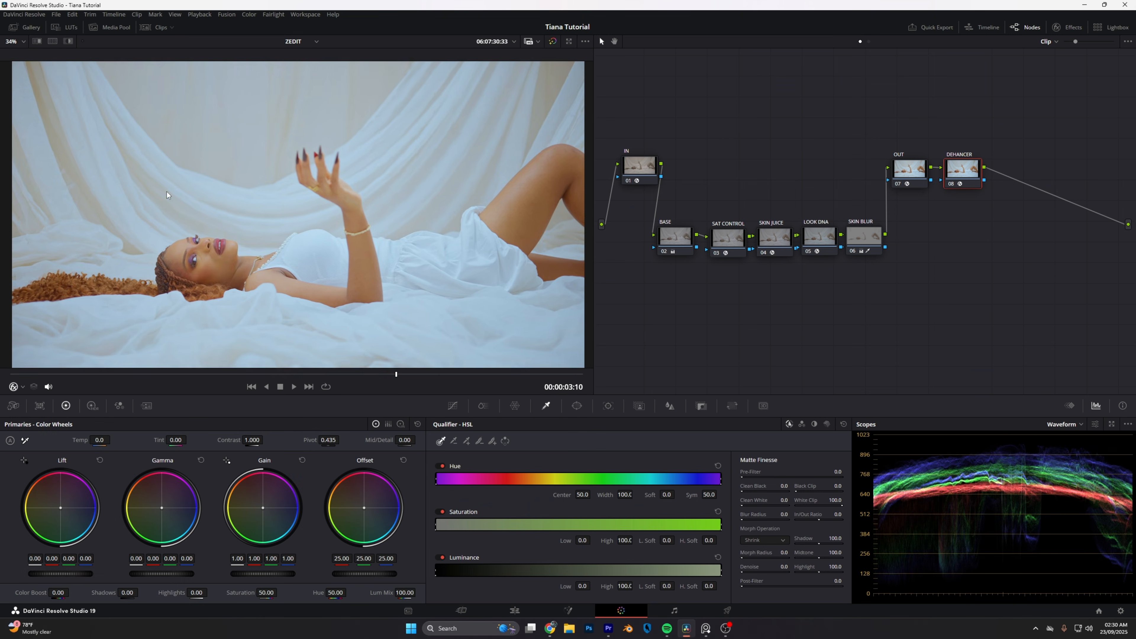
drag(210, 148, 253, 223)
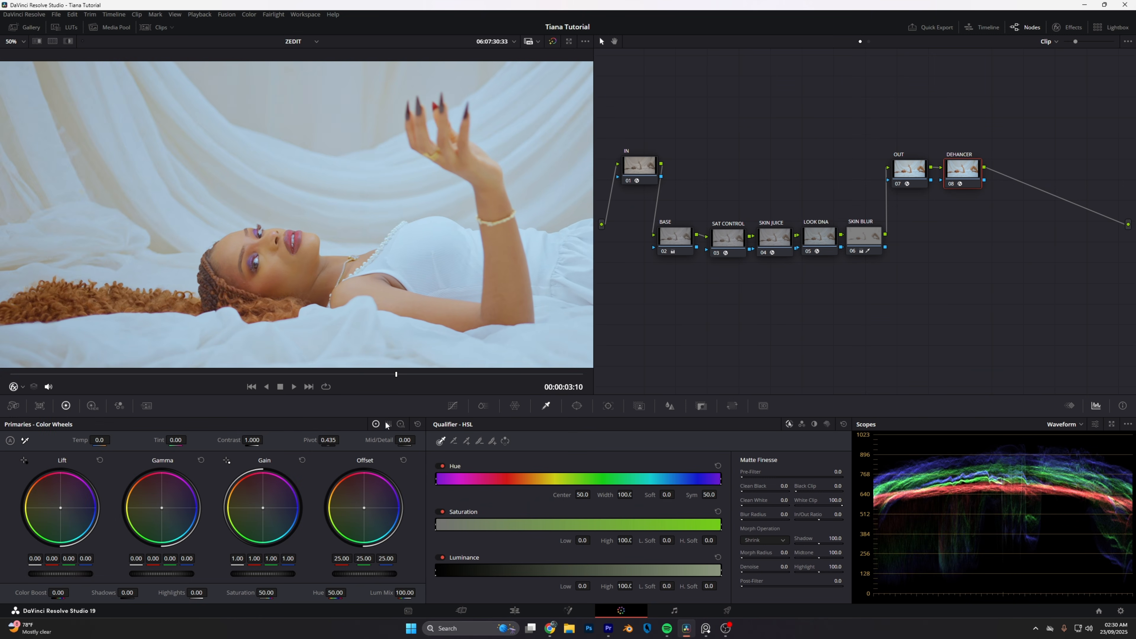
click(309, 386)
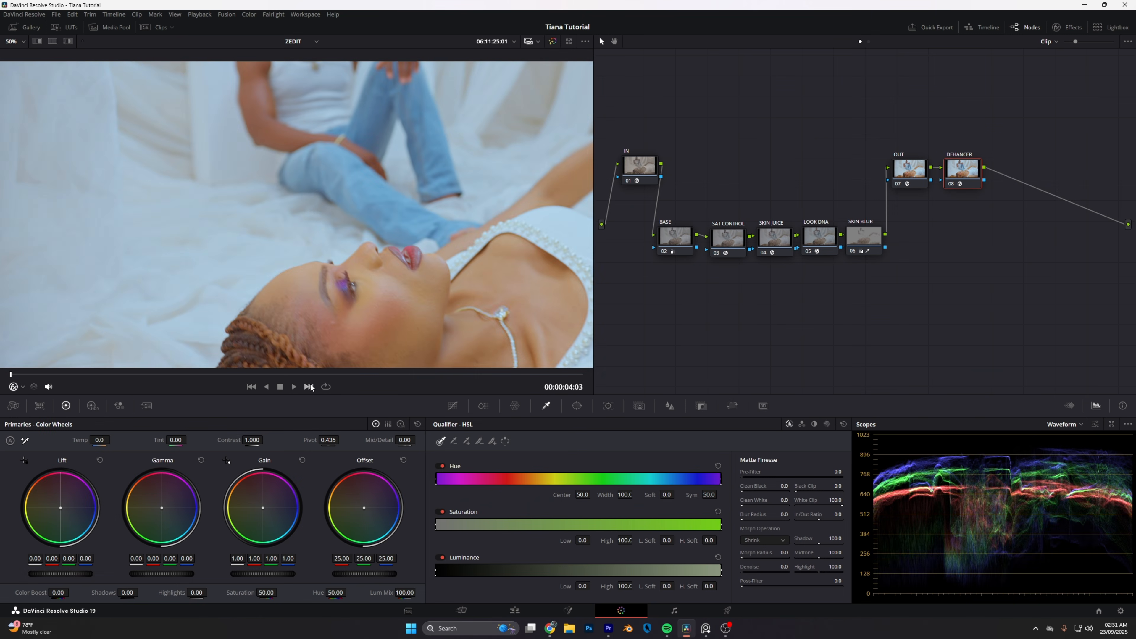
drag(91, 371, 579, 397)
scroll(374, 281, down, 5)
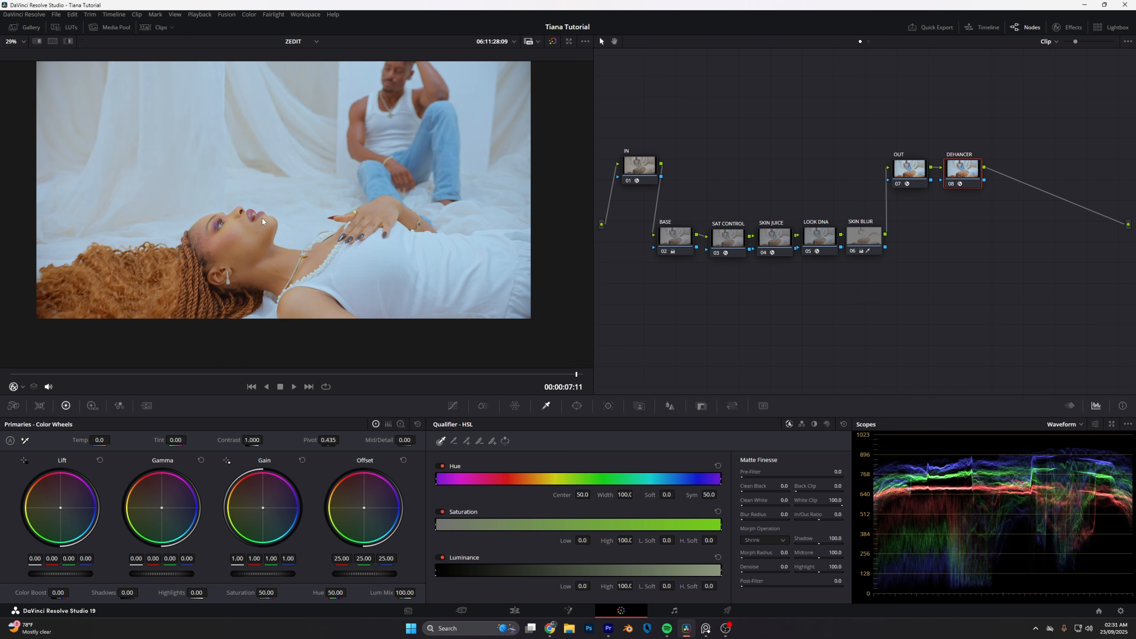
Go to the close-up of the mouth and scrub through it to check the skin tones
click(307, 387)
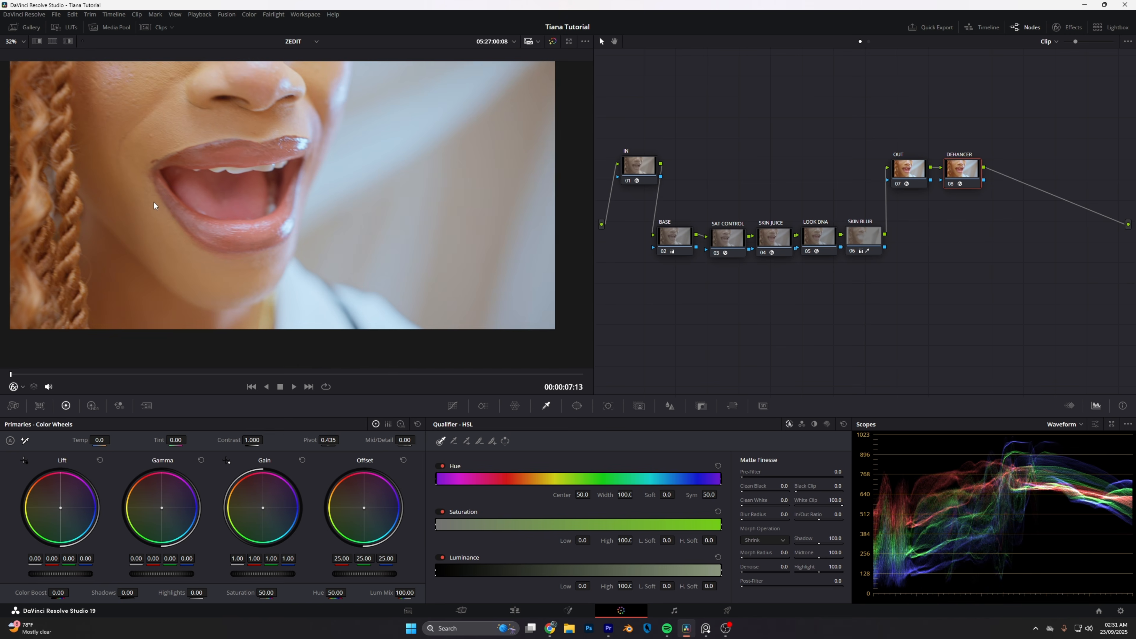
drag(154, 201, 176, 243)
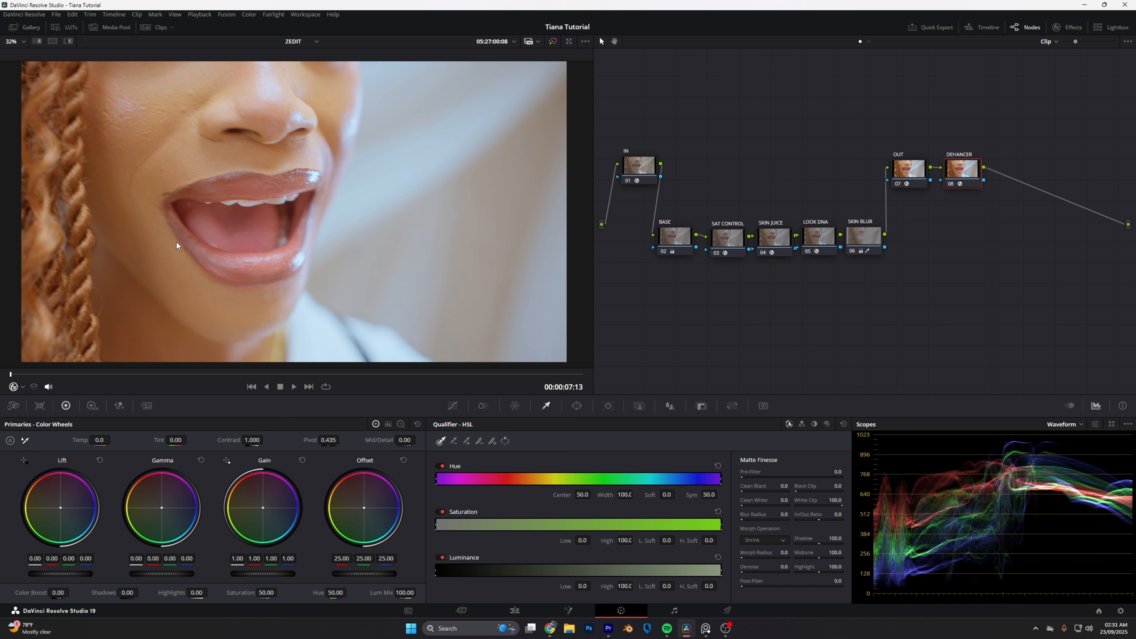
click(214, 373)
drag(287, 373, 410, 374)
drag(501, 380, 550, 379)
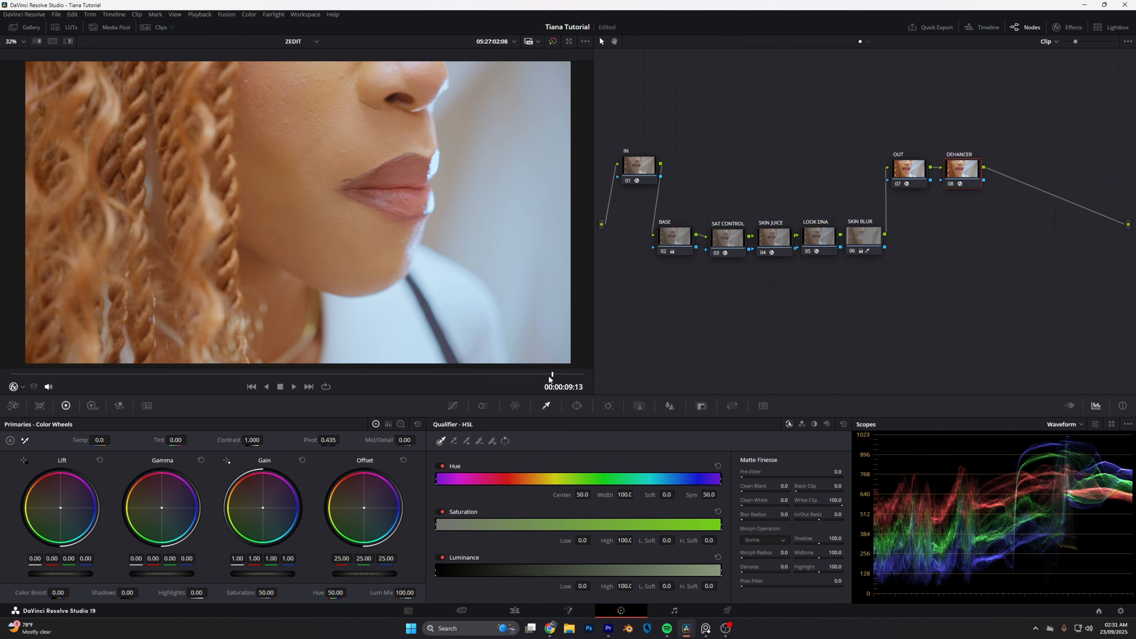
Scrub through the two clips that follow the mouth close-up to check the grade on each
click(310, 387)
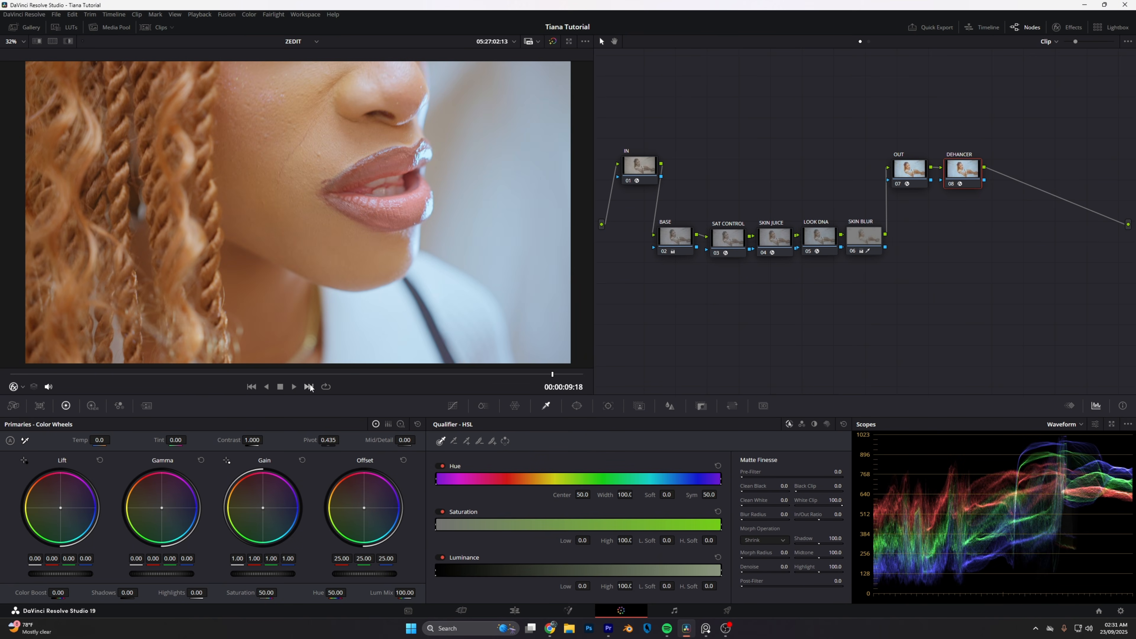
click(281, 374)
drag(282, 375, 391, 375)
click(308, 387)
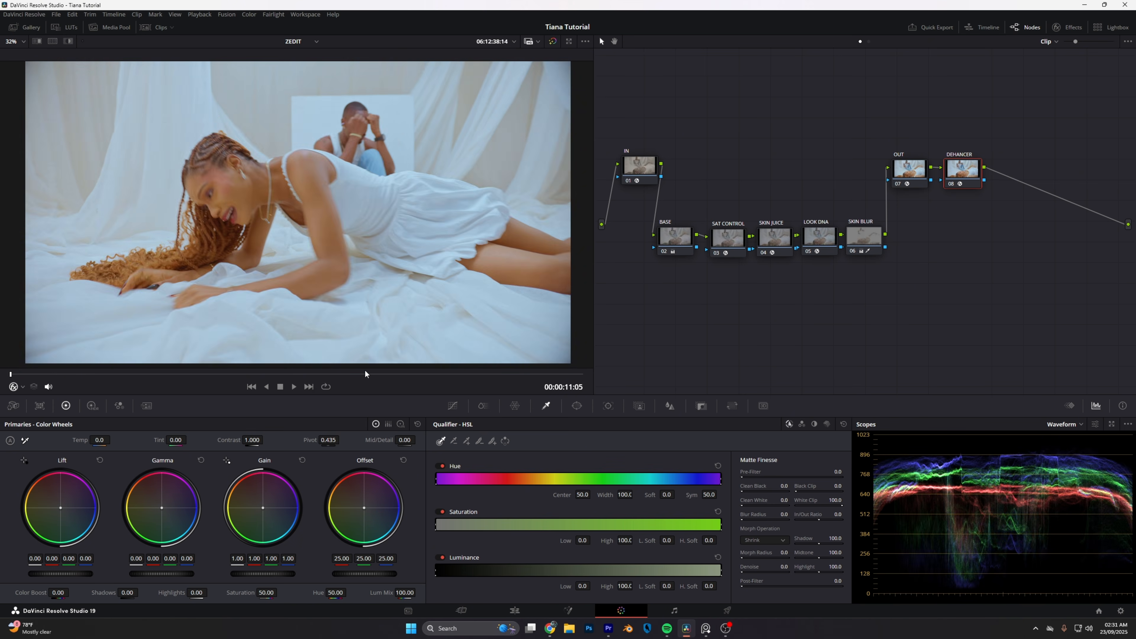
click(318, 374)
drag(319, 372, 431, 376)
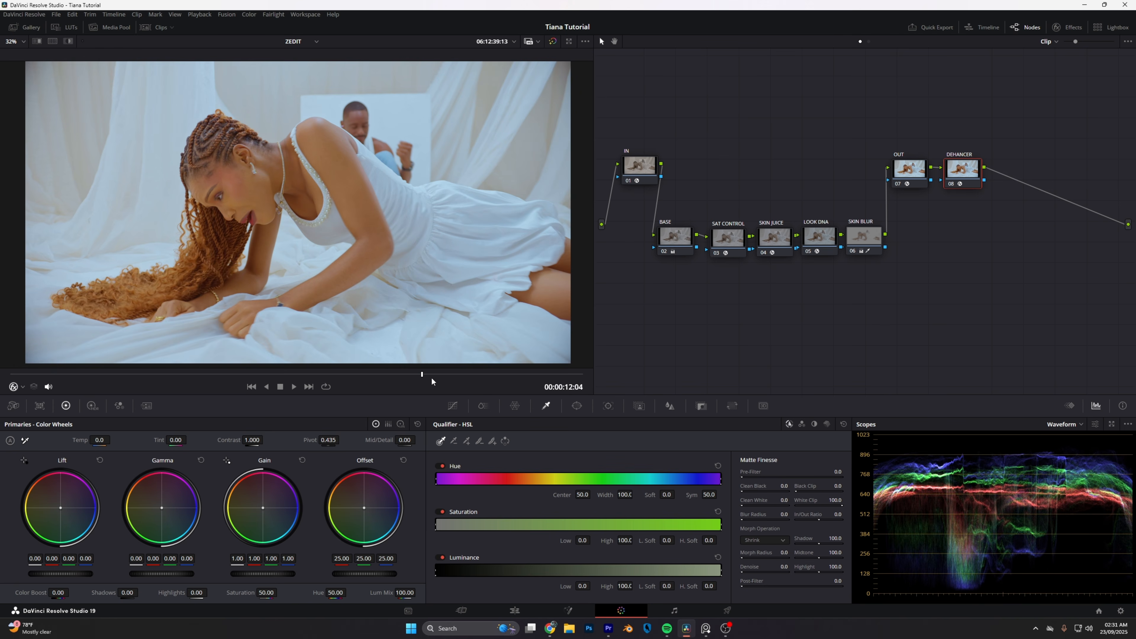
Scrub through the clip starting at 00:00:12:14 and the high-angle seated shot after it to check the grade
click(308, 387)
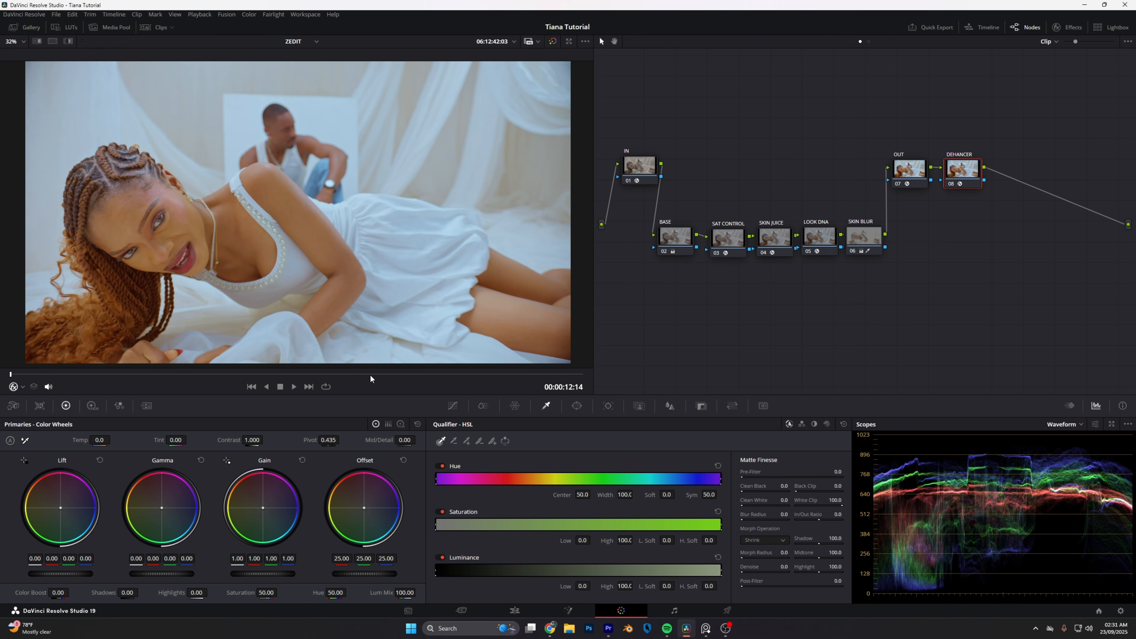
drag(130, 372, 555, 375)
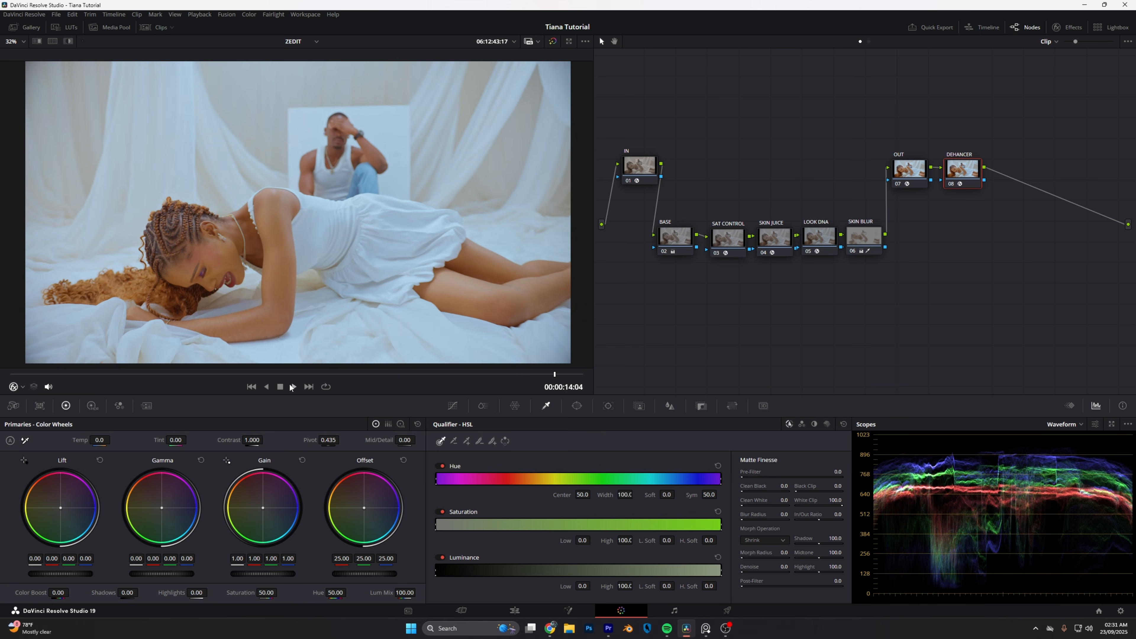
click(309, 387)
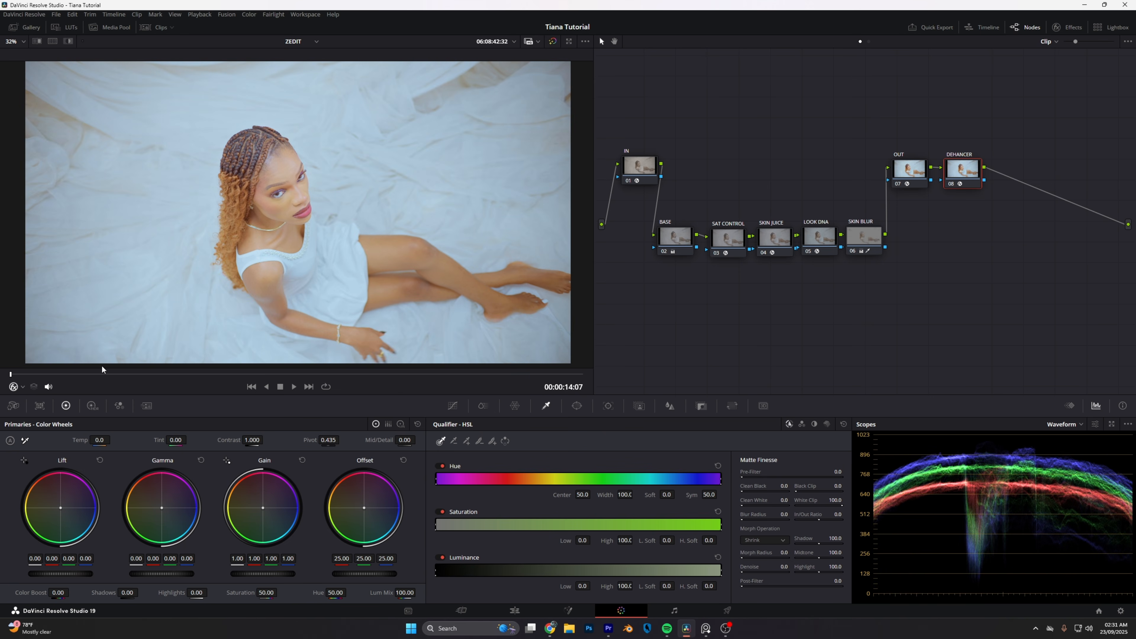
drag(103, 372, 570, 370)
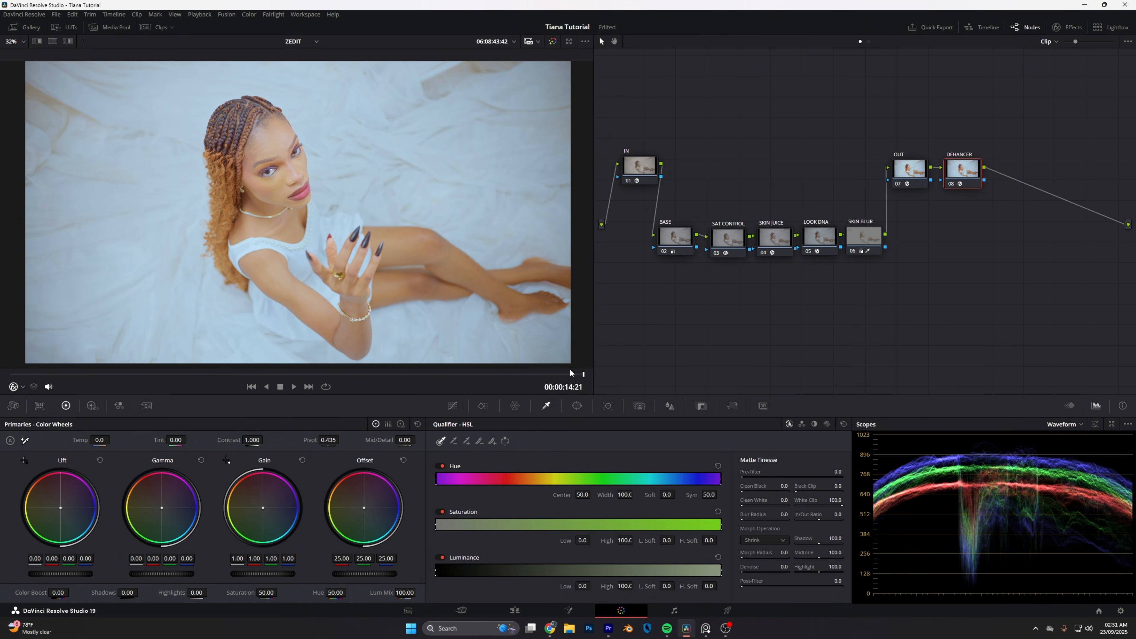
Go to the clip starting at 00:00:14:22 and scrub through it to check the grade on the outstretched-hand shot
click(306, 385)
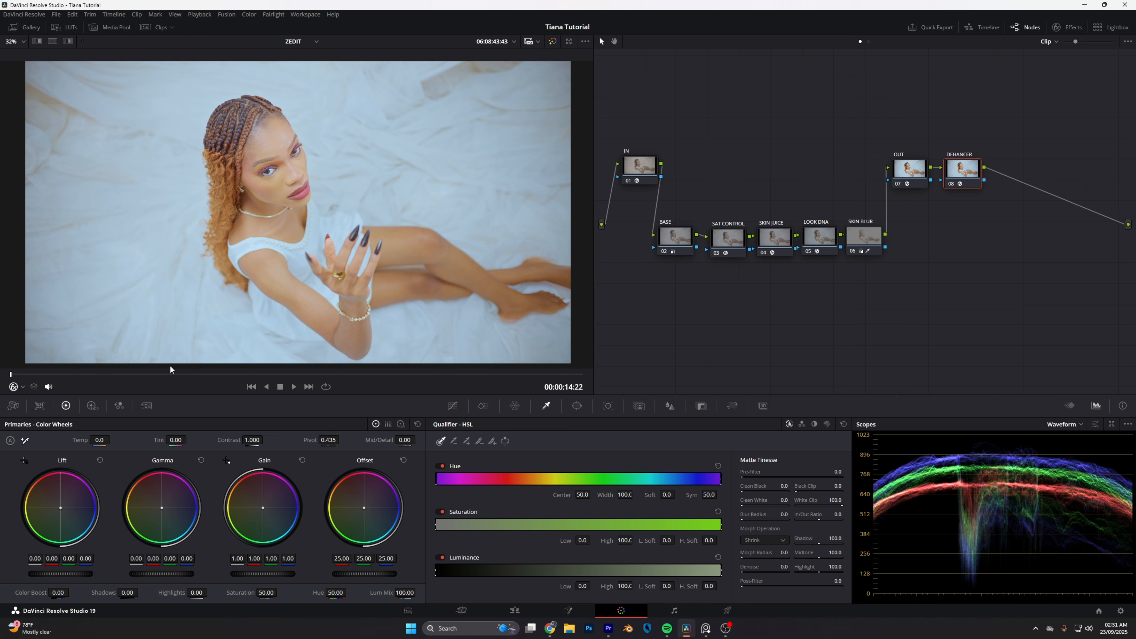
click(159, 378)
drag(160, 377, 498, 379)
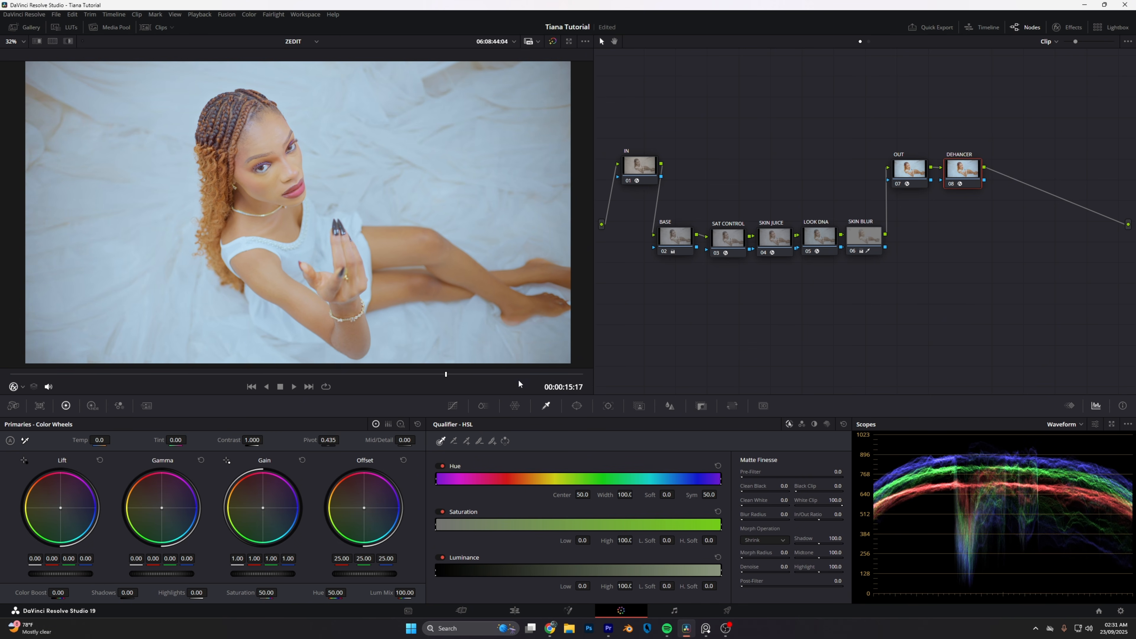